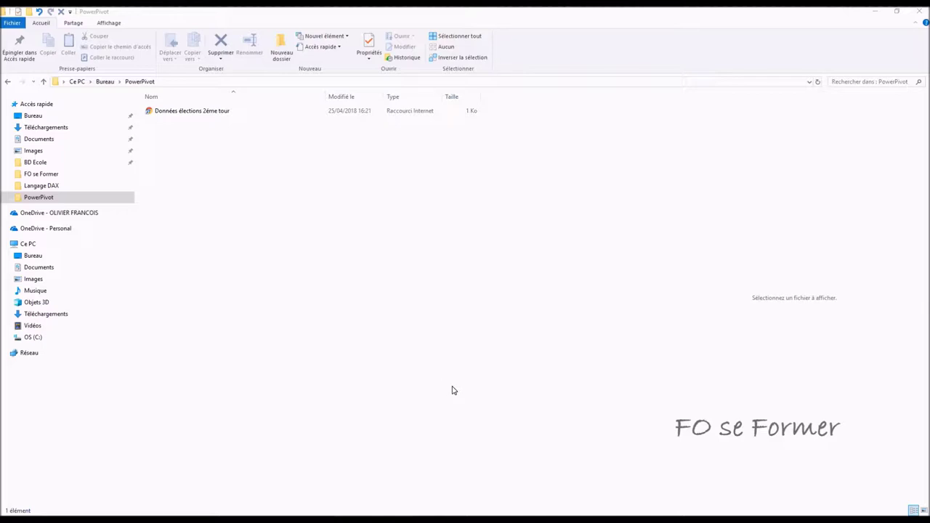
- Download Presidentielle_2017_Resultats_Communes_Tour_2.xls from data.gouv.fr into the PowerPivot folder
{"action": "double_click", "coordinate": [167, 111]}
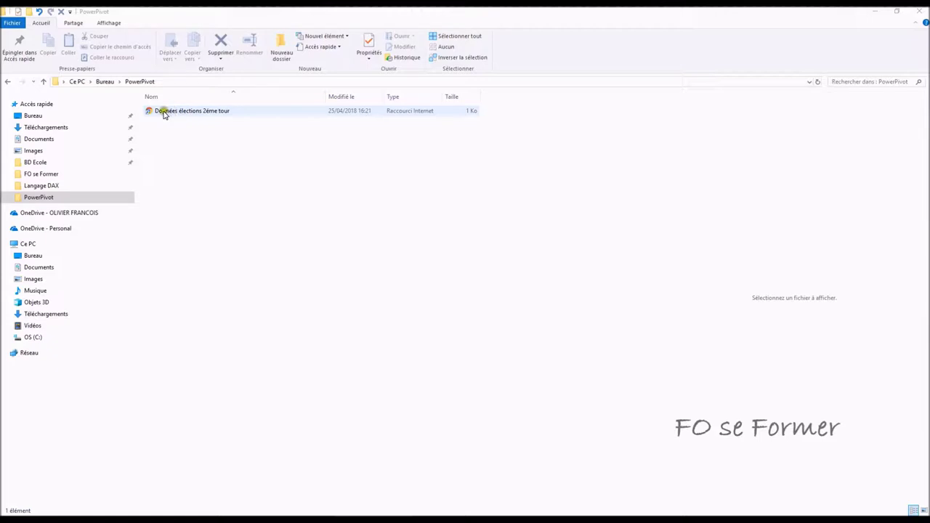
{"action": "double_click", "coordinate": [148, 112]}
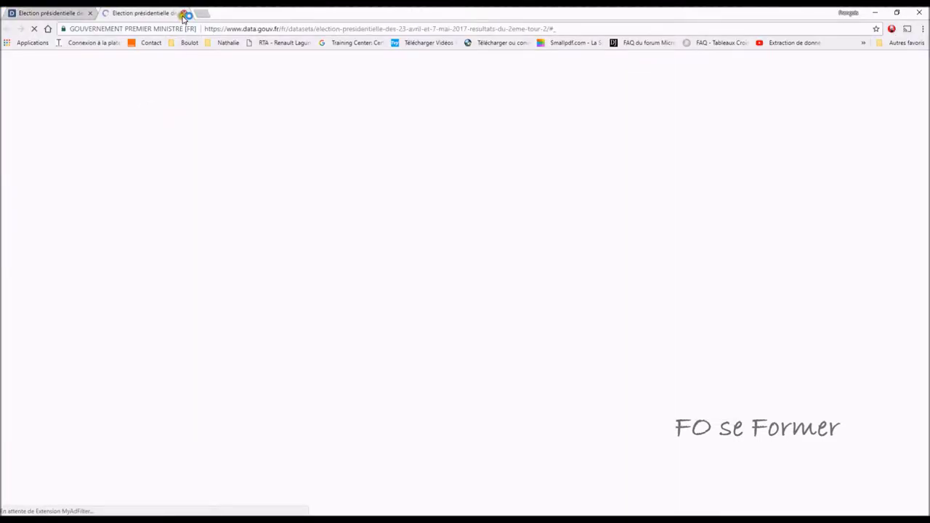
{"action": "left_click", "coordinate": [183, 13]}
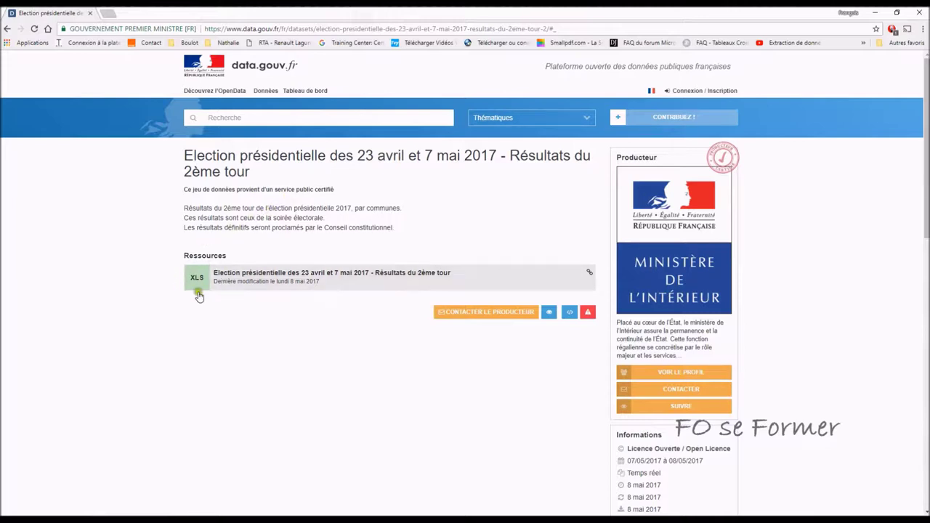
{"action": "left_click", "coordinate": [223, 277]}
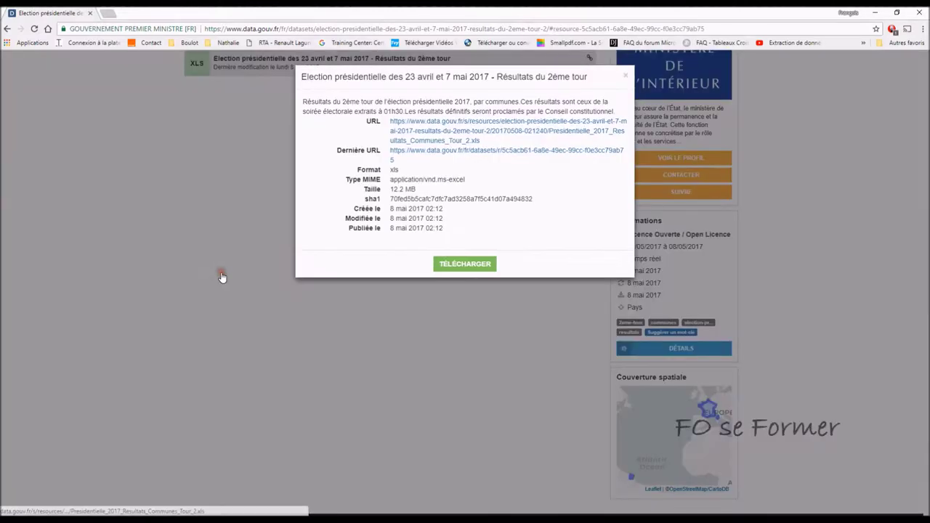
{"action": "left_click", "coordinate": [475, 263]}
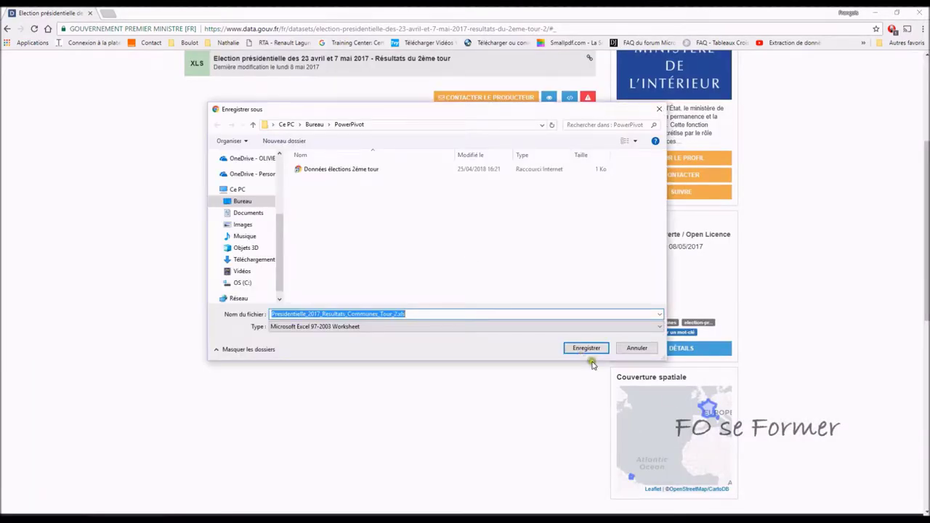
{"action": "left_click", "coordinate": [587, 349]}
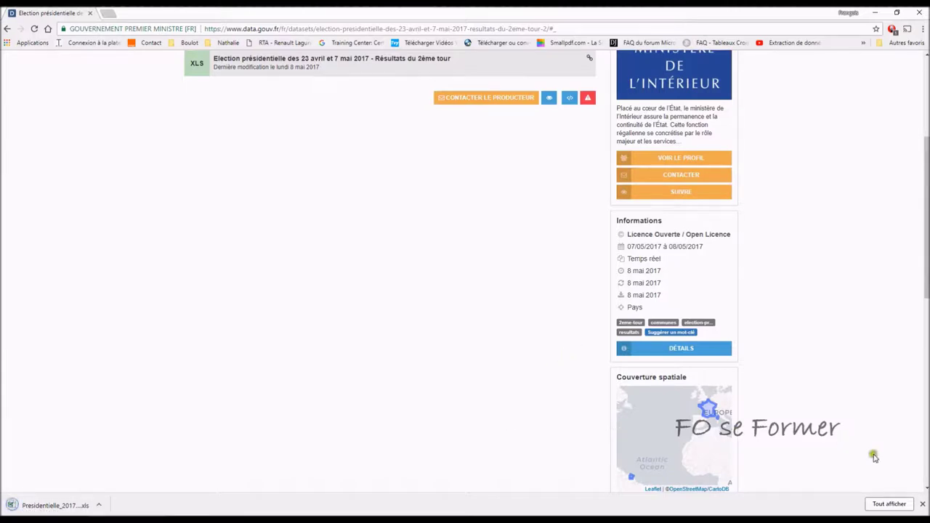
{"action": "left_click", "coordinate": [923, 505]}
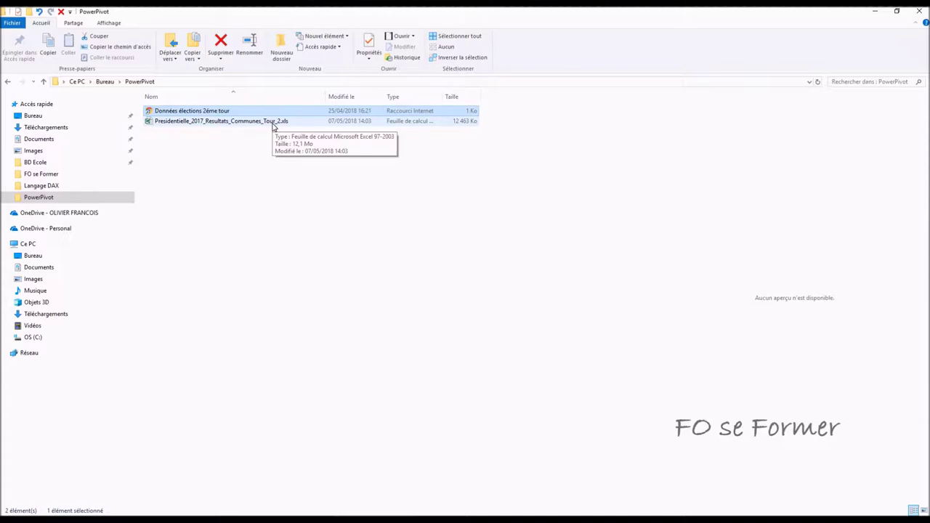
- Copy and paste the downloaded results .xls file to make a duplicate in the PowerPivot folder
{"action": "left_click", "coordinate": [236, 153]}
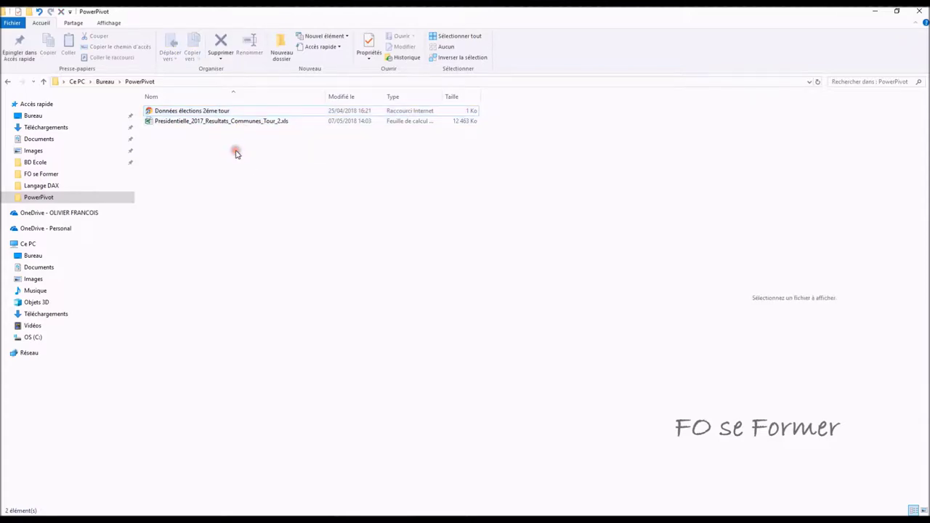
{"action": "left_click", "coordinate": [165, 124]}
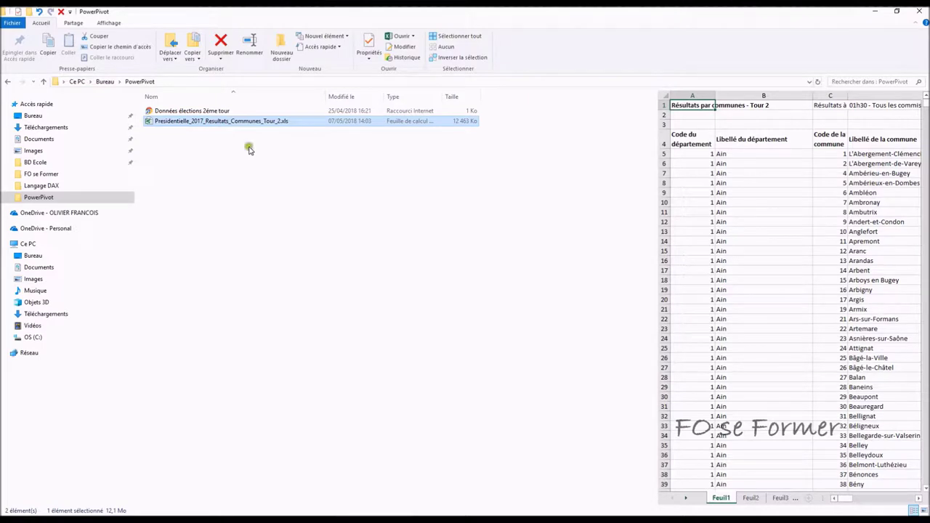
{"action": "left_click", "coordinate": [240, 124]}
{"action": "right_click", "coordinate": [240, 124]}
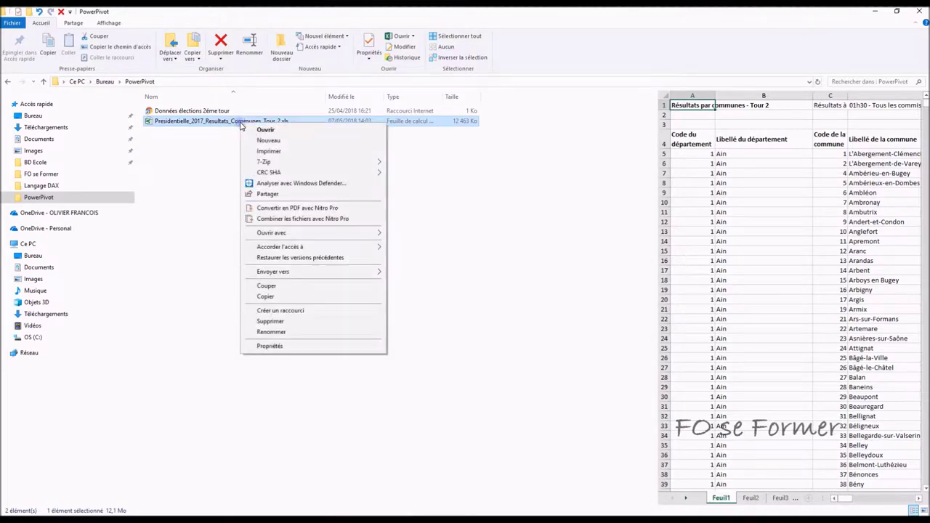
{"action": "left_click", "coordinate": [276, 298]}
{"action": "left_click", "coordinate": [230, 196]}
{"action": "right_click", "coordinate": [225, 174]}
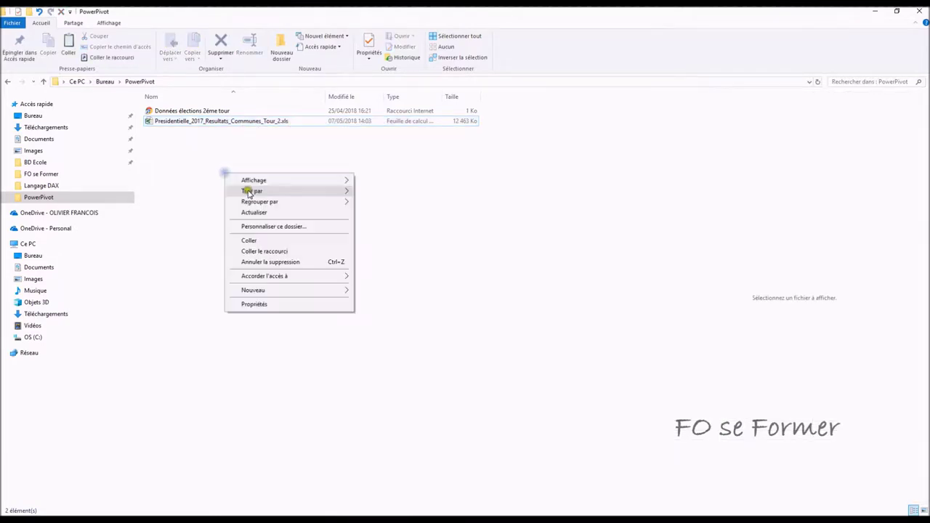
{"action": "left_click", "coordinate": [254, 235]}
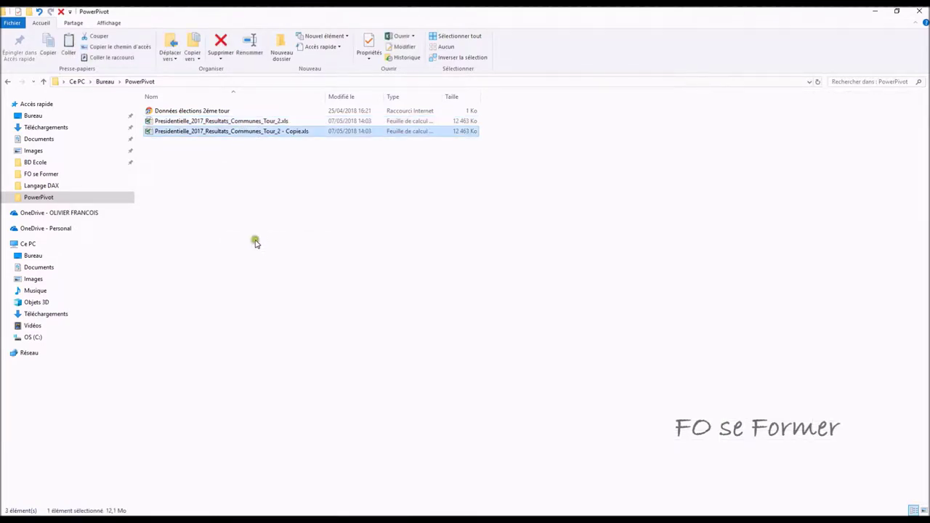
- Rename the duplicate to 'Excel classique.xls'
{"action": "left_click", "coordinate": [166, 137]}
{"action": "left_click", "coordinate": [164, 135]}
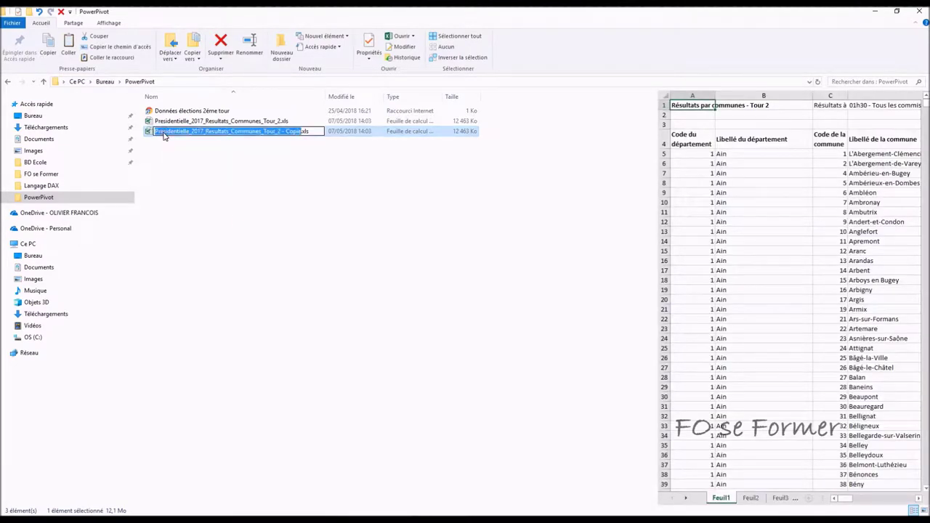
{"action": "type", "text": "Excel "}
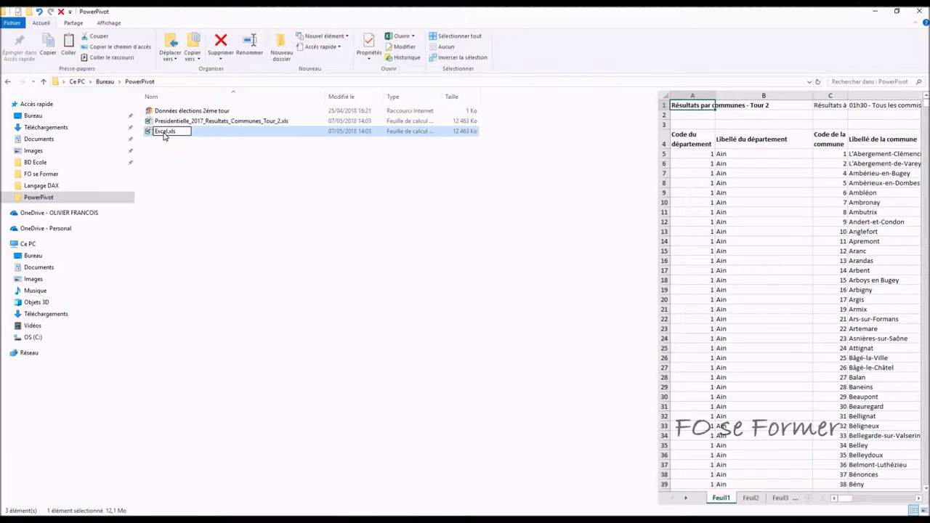
{"action": "type", "text": "classique"}
{"action": "key", "text": "Return"}
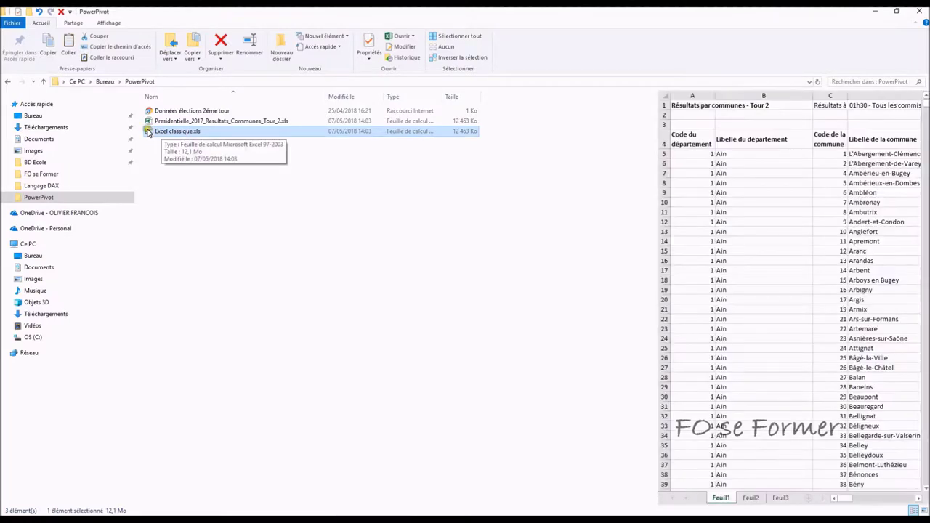
{"action": "double_click", "coordinate": [149, 133]}
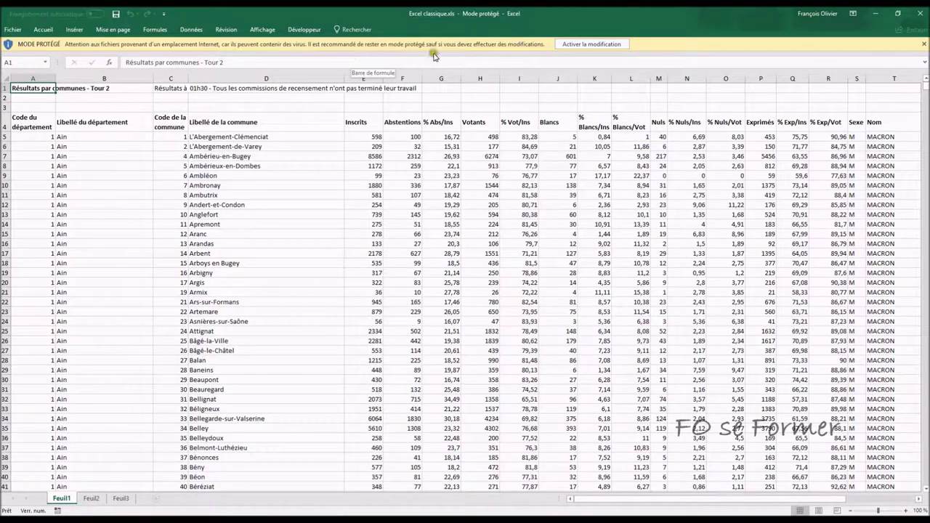
- Enable editing in Excel classique.xls and confirm the commune data ends at row 35500
{"action": "left_click", "coordinate": [578, 44]}
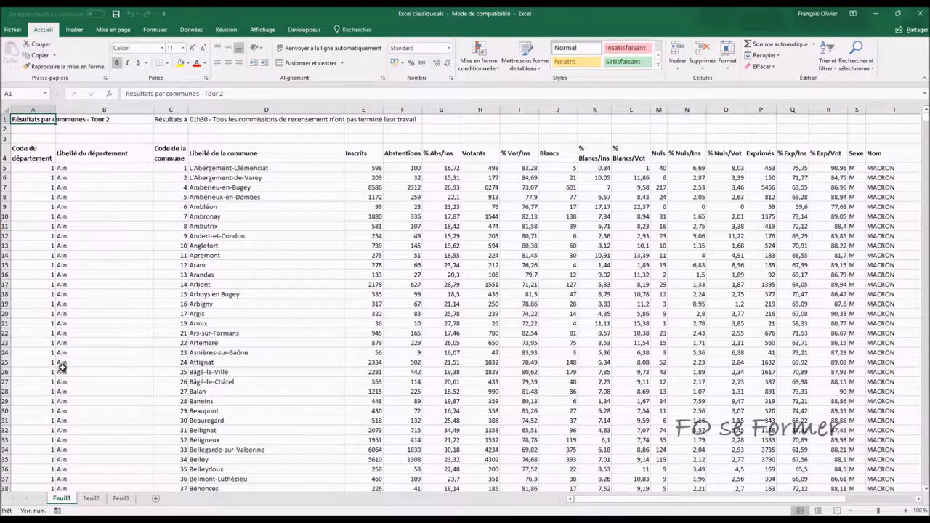
{"action": "left_click", "coordinate": [33, 207]}
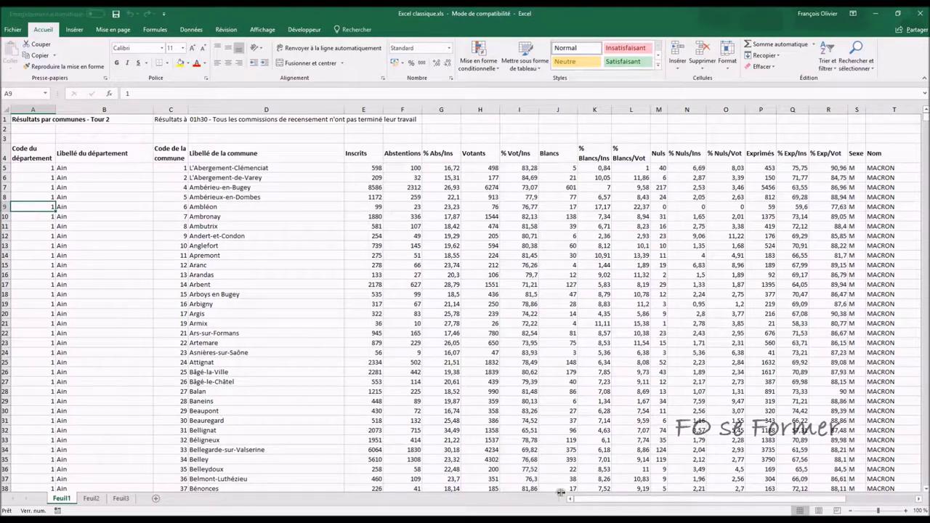
{"action": "left_click_drag", "start_coordinate": [588, 503], "coordinate": [696, 500]}
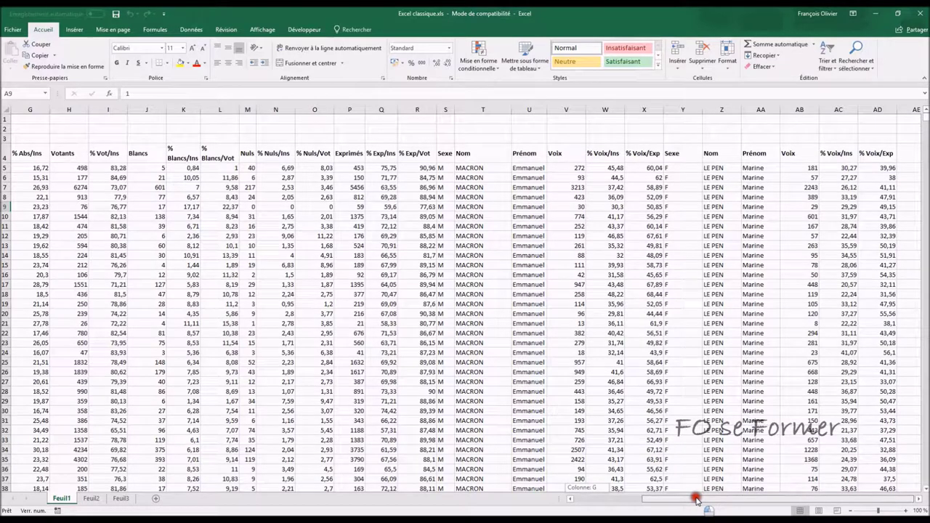
{"action": "left_click_drag", "start_coordinate": [696, 500], "coordinate": [467, 499]}
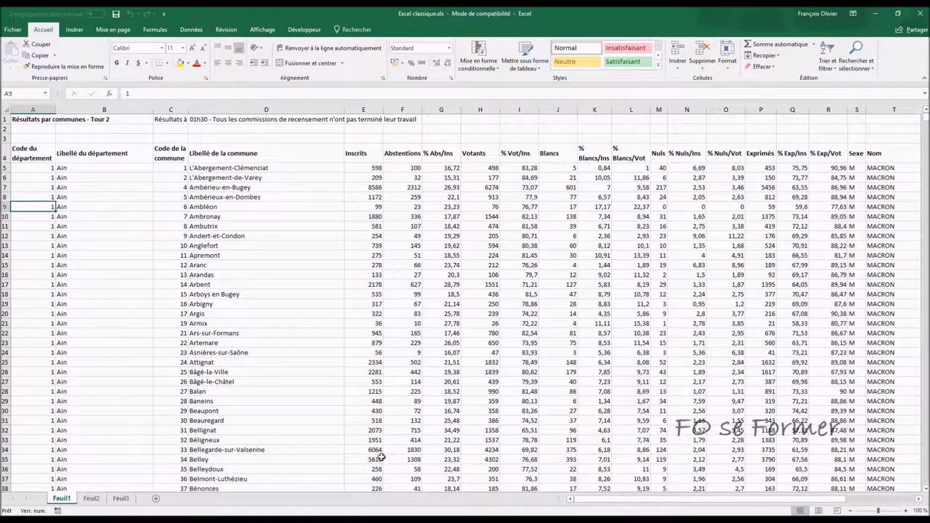
{"action": "key", "text": "ctrl+Down"}
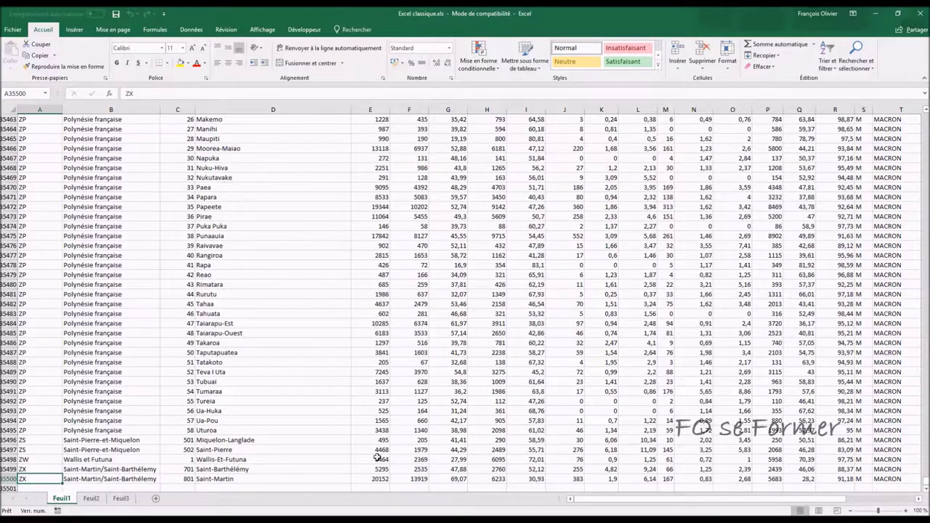
{"action": "key", "text": "ctrl+Up"}
{"action": "scroll", "coordinate": [407, 392], "scroll_direction": "up", "scroll_amount": 1}
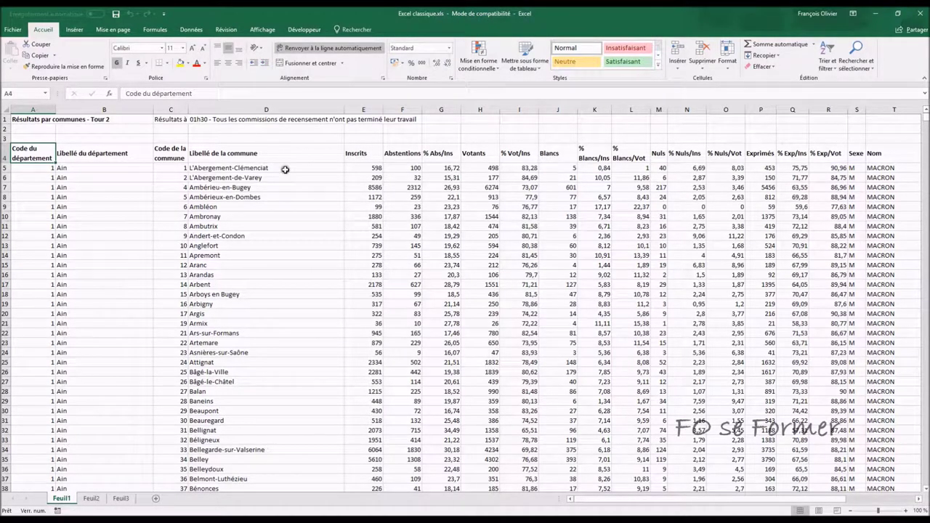
- Delete the empty Feuil2 and Feuil3 sheets, leaving only Feuil1, and save Excel classique.xls
{"action": "left_click", "coordinate": [101, 500]}
{"action": "left_click", "coordinate": [125, 499]}
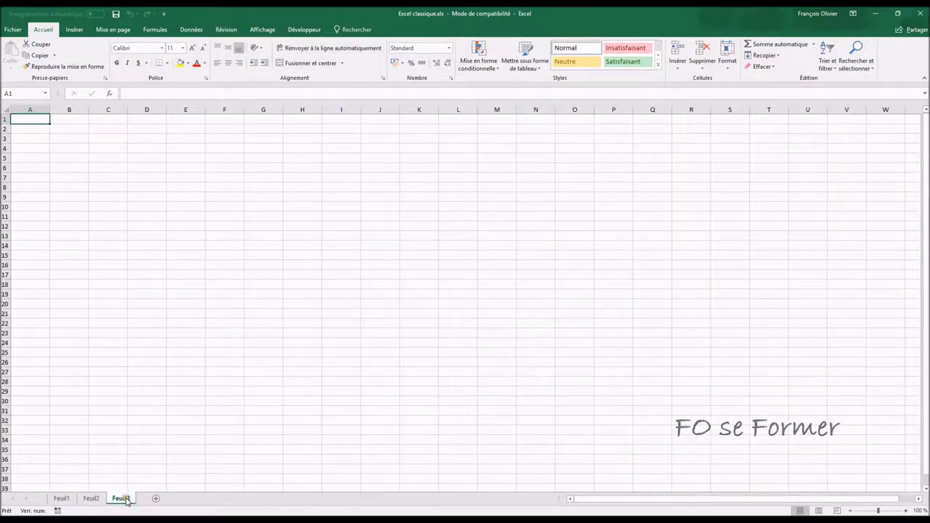
{"action": "left_click", "coordinate": [93, 500]}
{"action": "left_click", "coordinate": [64, 498]}
{"action": "left_click", "coordinate": [87, 499]}
{"action": "right_click", "coordinate": [87, 499]}
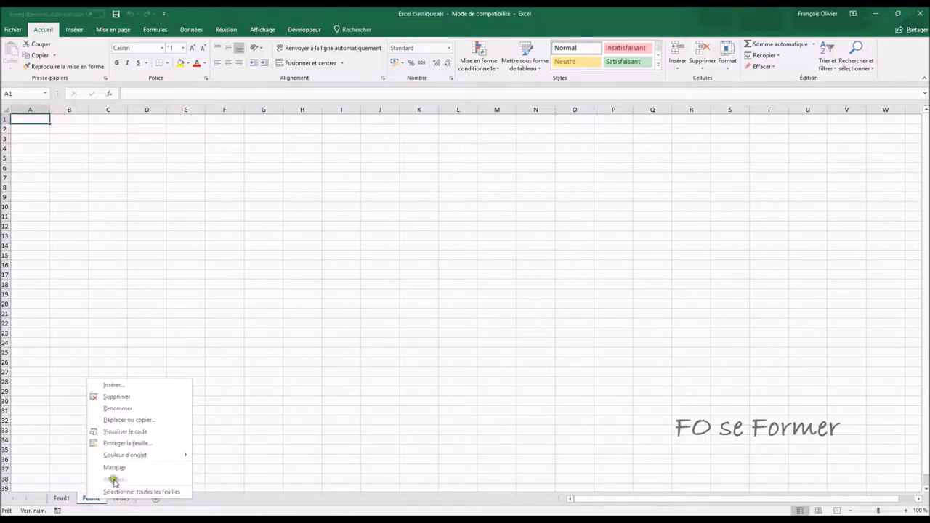
{"action": "left_click", "coordinate": [115, 398]}
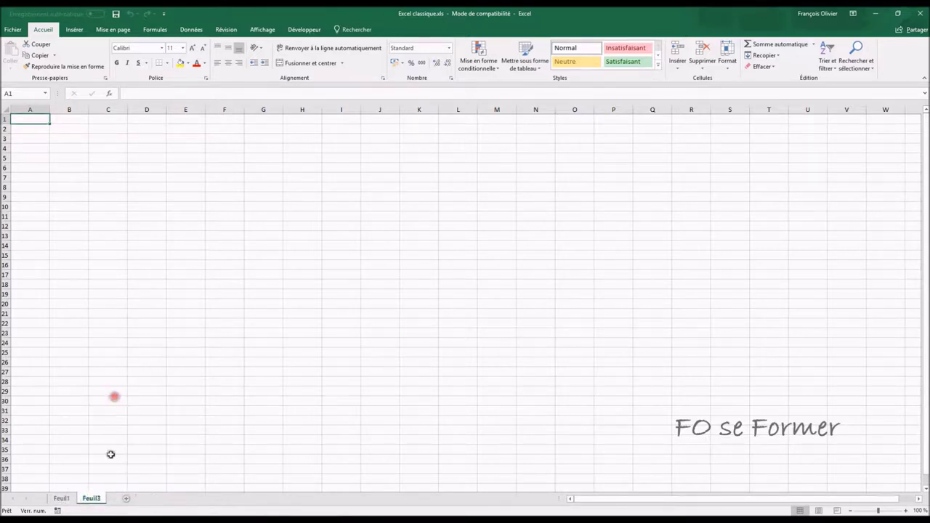
{"action": "right_click", "coordinate": [90, 499]}
{"action": "left_click", "coordinate": [132, 396]}
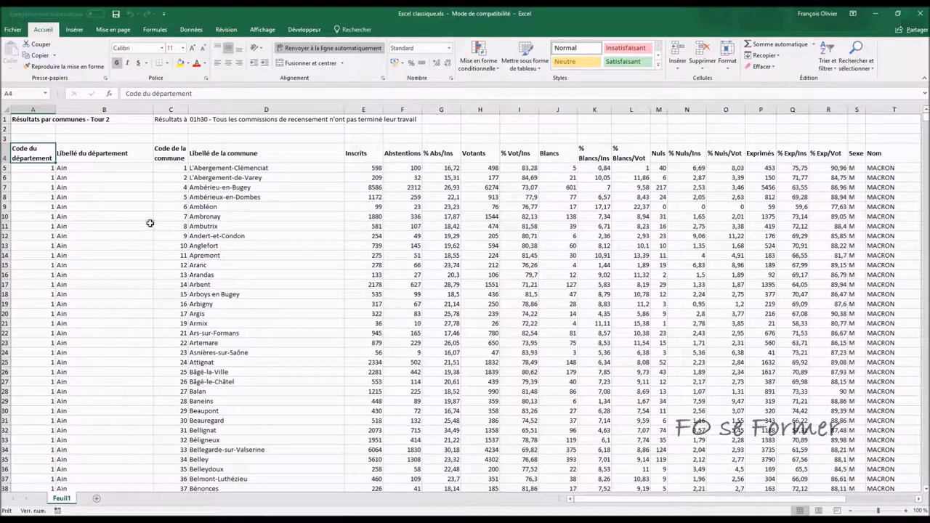
{"action": "left_click", "coordinate": [116, 14]}
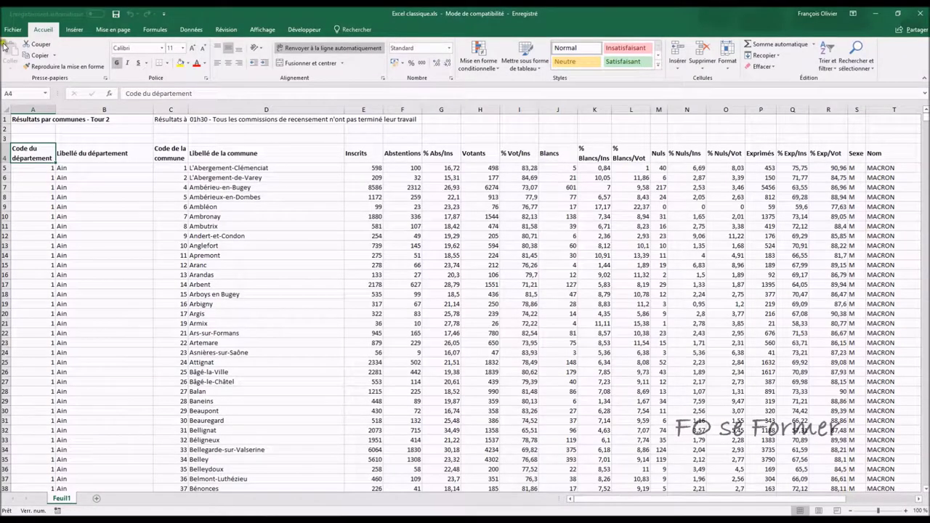
- Convert Excel classique to the .xlsx format and save it, shrinking it to 6 403 Ko
{"action": "left_click", "coordinate": [12, 30]}
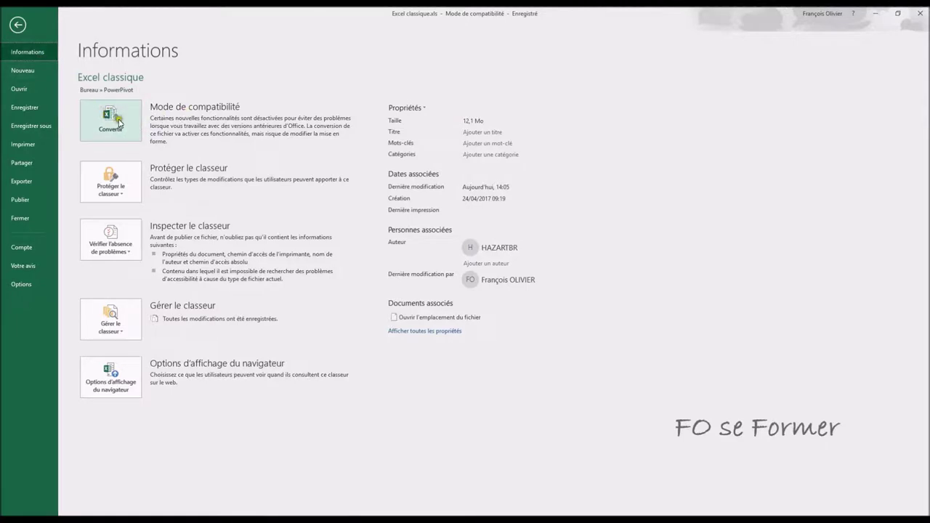
{"action": "key", "text": "Escape"}
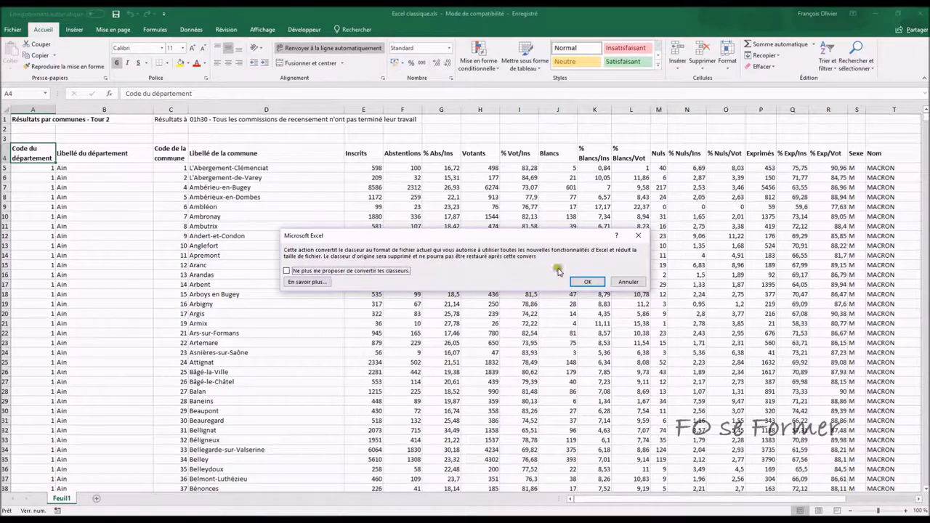
{"action": "left_click", "coordinate": [590, 281]}
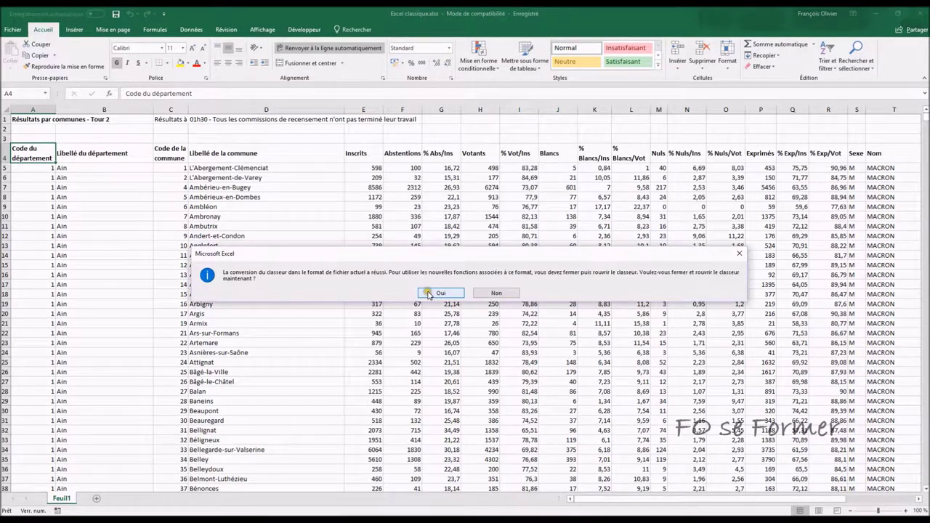
{"action": "left_click", "coordinate": [435, 293]}
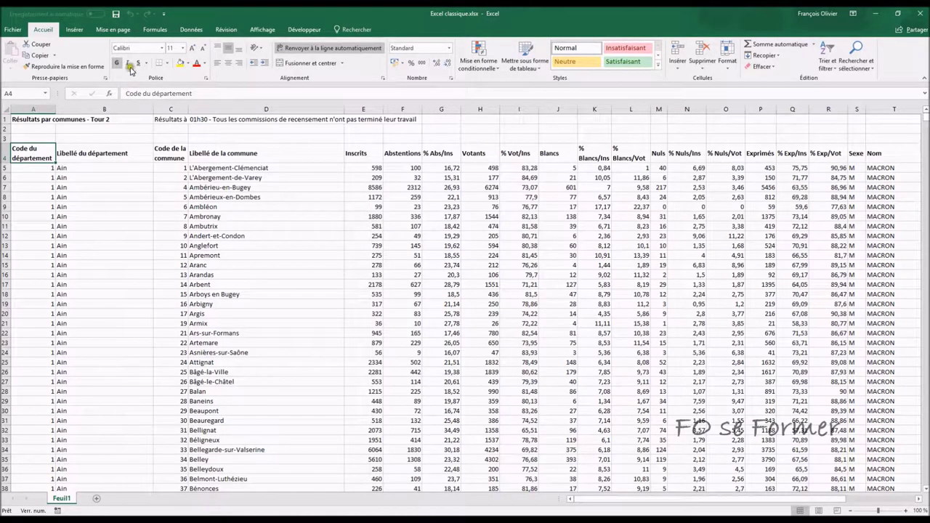
{"action": "left_click", "coordinate": [117, 13]}
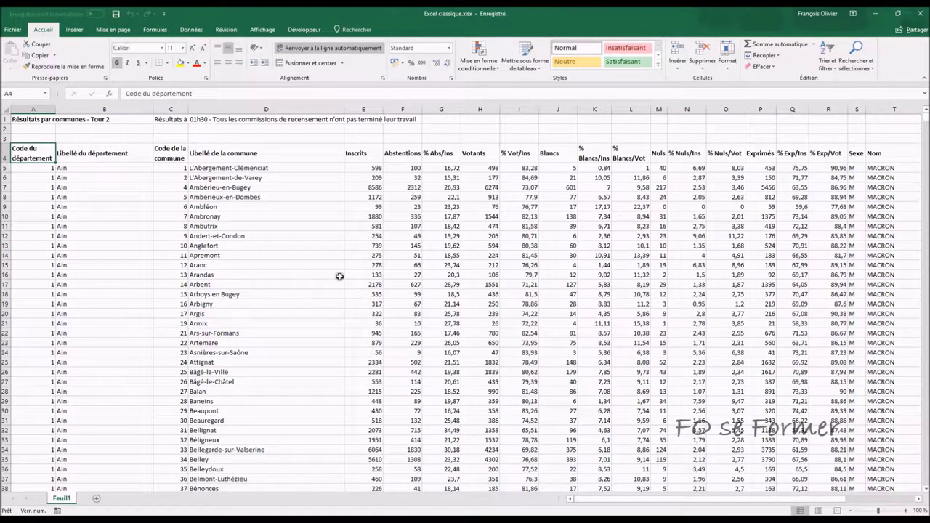
{"action": "left_click", "coordinate": [428, 514]}
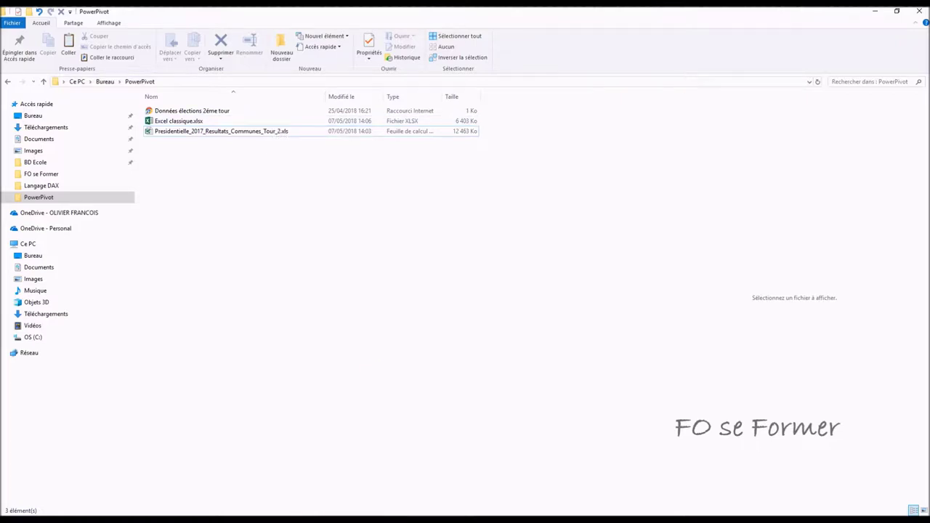
- Go back to Excel classique.xlsx and select cell D16 in the results data
{"action": "left_click", "coordinate": [308, 514]}
{"action": "left_click", "coordinate": [254, 270]}
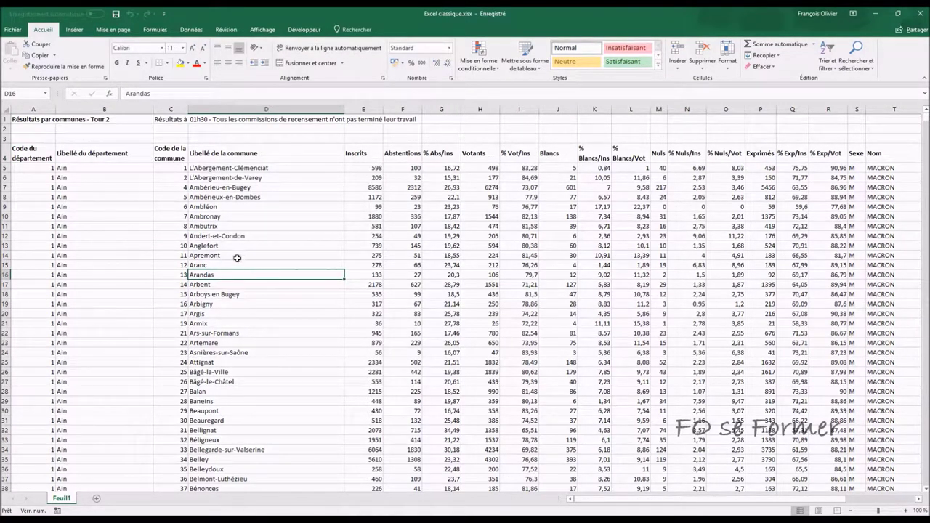
- Insert a pivot table from Feuil1!$A$4:$AD$35500 on a new sheet, then return to Feuil1
{"action": "left_click", "coordinate": [77, 29]}
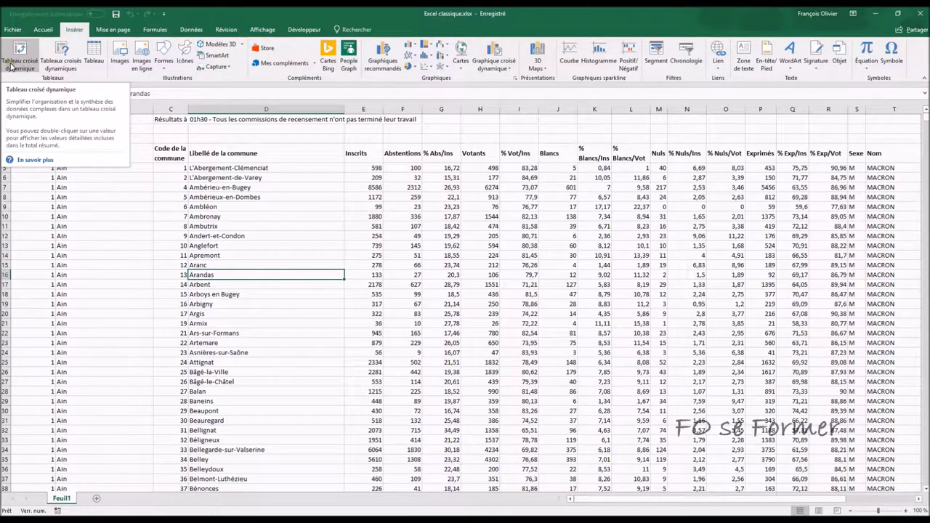
{"action": "left_click", "coordinate": [10, 66]}
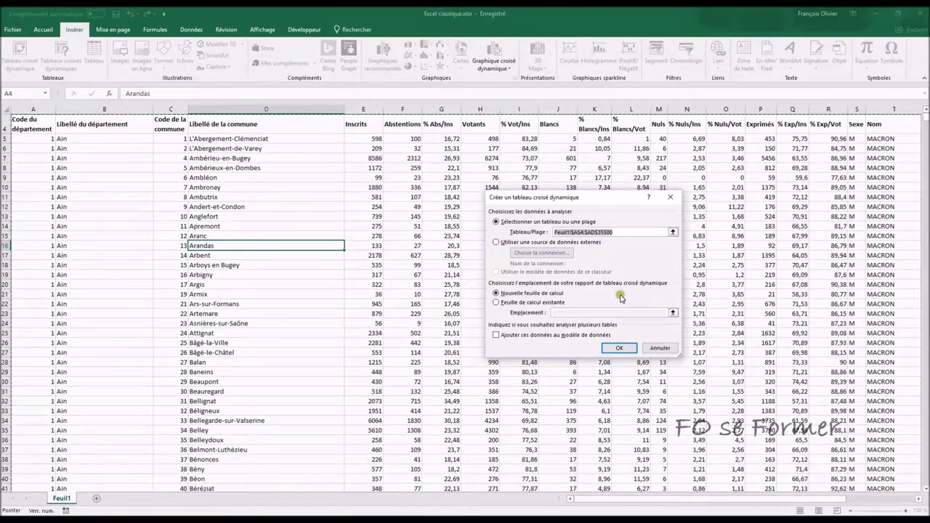
{"action": "left_click", "coordinate": [619, 349]}
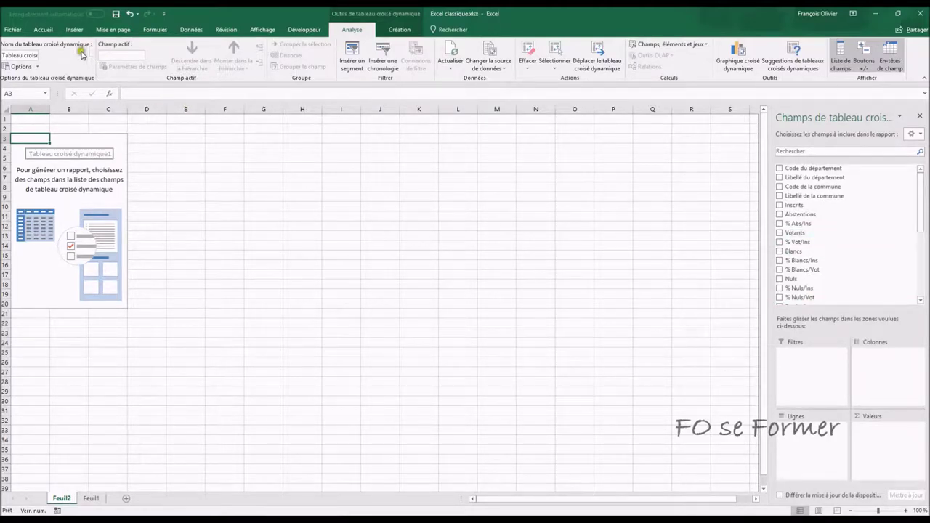
{"action": "left_click", "coordinate": [41, 29]}
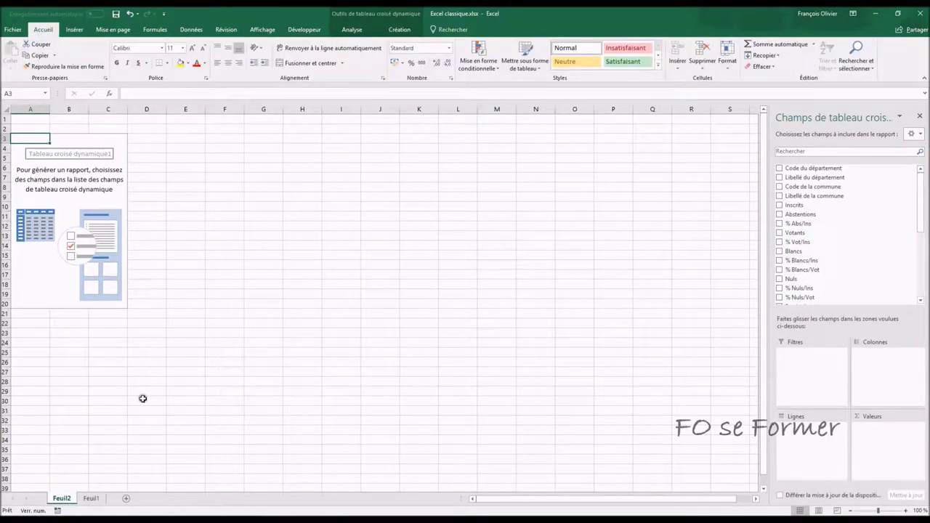
{"action": "left_click", "coordinate": [92, 500]}
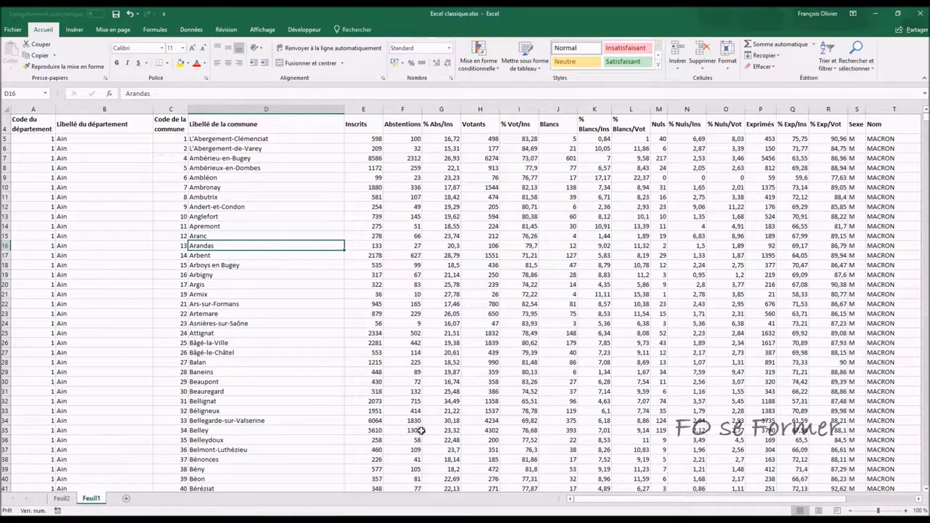
- Rename header V4 to 'Voix MACRON' and AB4 to 'Voix LE PEN', then return to Feuil2
{"action": "left_click_drag", "start_coordinate": [624, 500], "coordinate": [716, 498]}
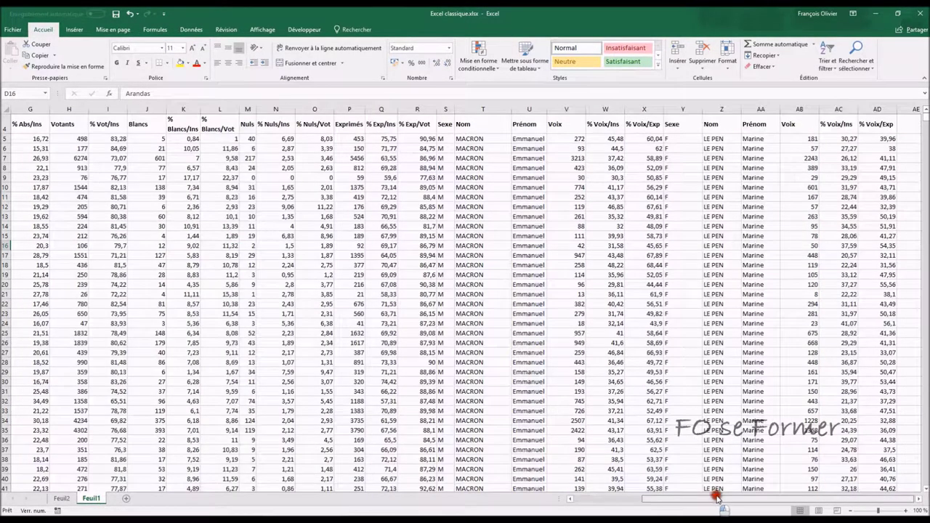
{"action": "left_click", "coordinate": [557, 126]}
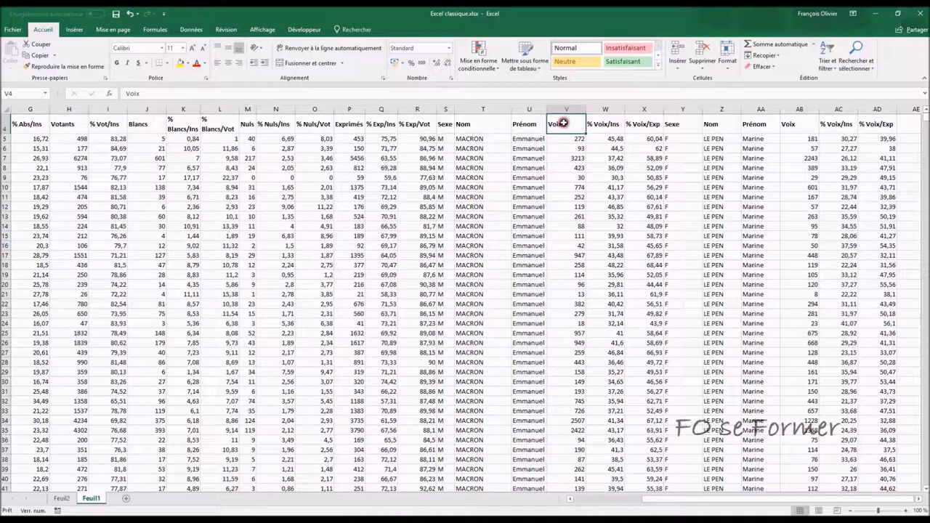
{"action": "left_click", "coordinate": [145, 94]}
{"action": "type", "text": "MACR"}
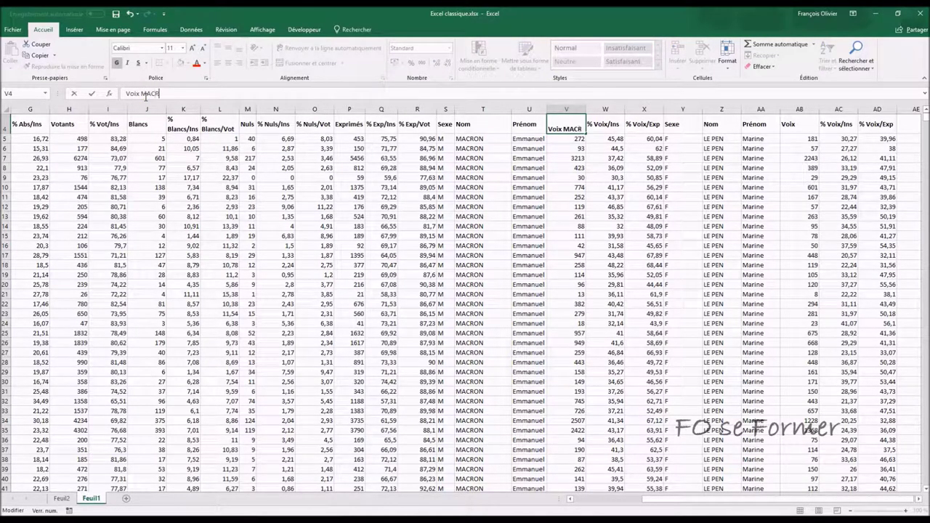
{"action": "type", "text": "ON"}
{"action": "left_click", "coordinate": [799, 123]}
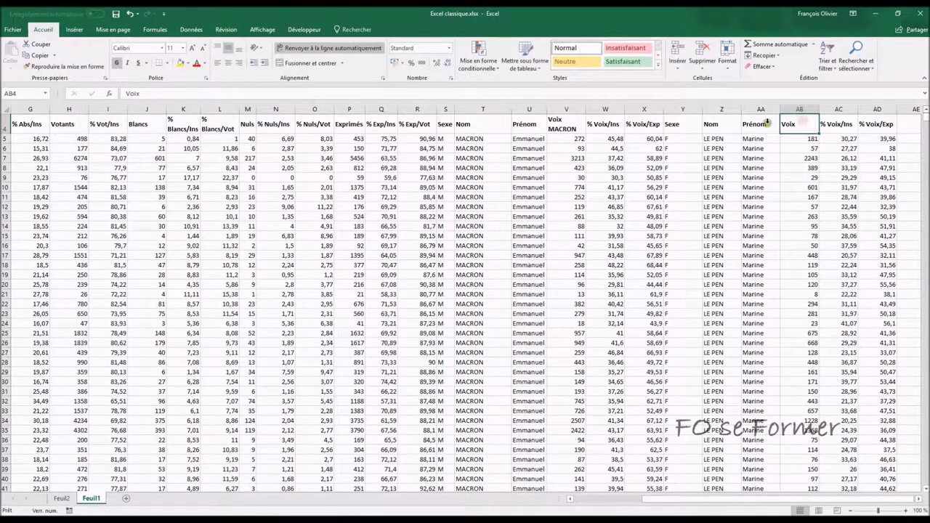
{"action": "left_click", "coordinate": [337, 93]}
{"action": "type", "text": "LE PEN"}
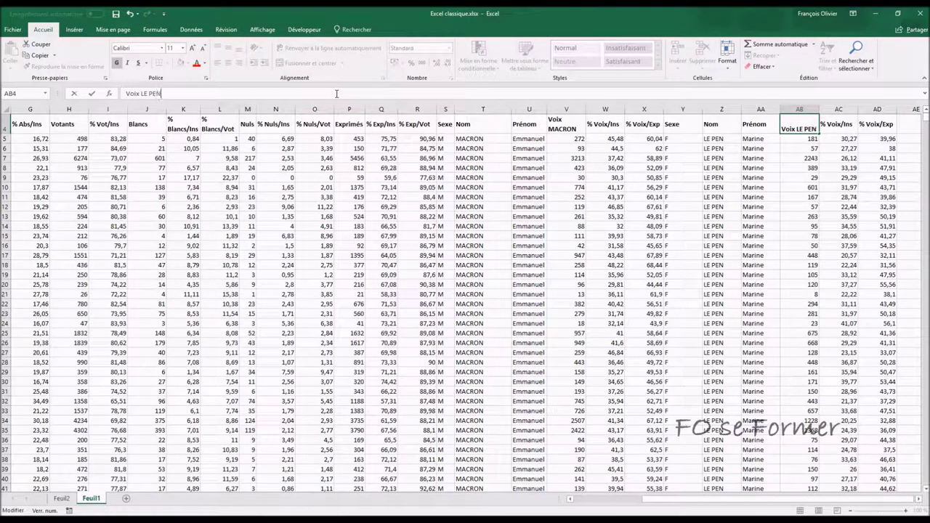
{"action": "key", "text": "Return"}
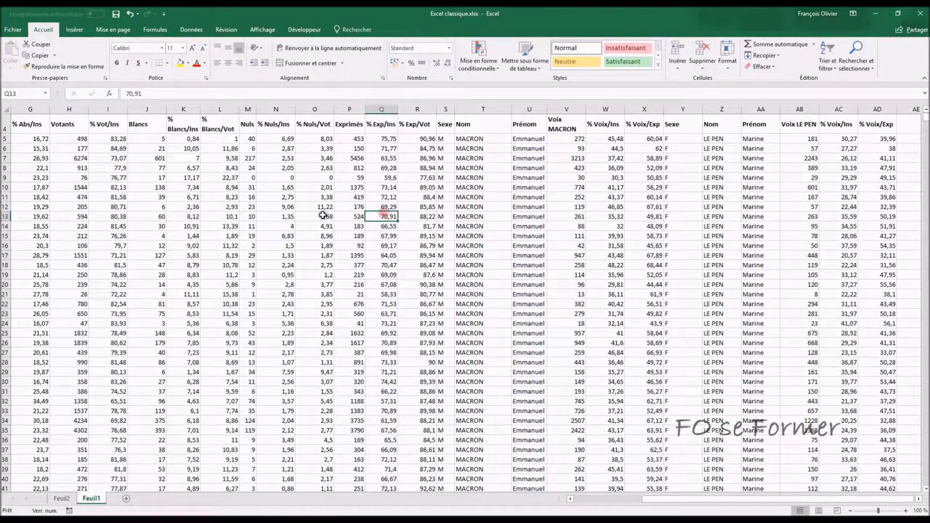
{"action": "left_click", "coordinate": [62, 499]}
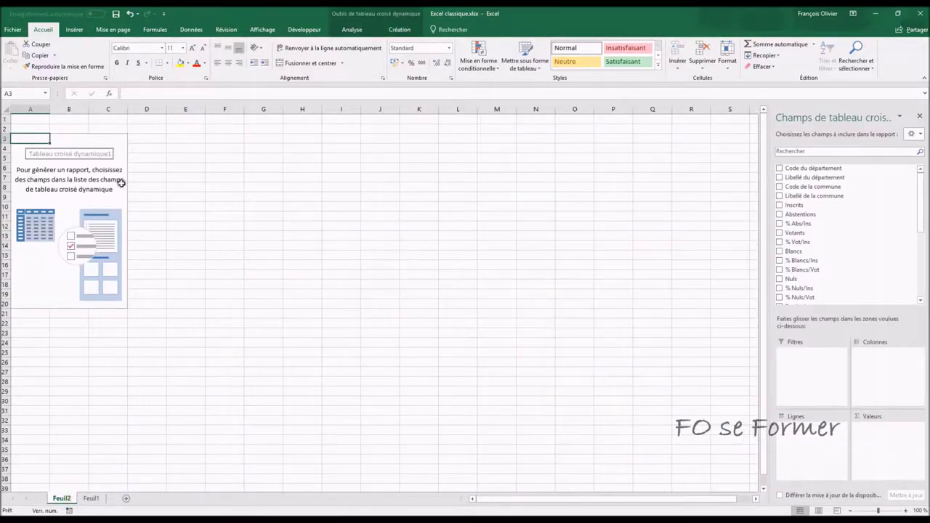
- Refresh all pivot data and add Voix MACRON and Voix LE PEN as value fields
{"action": "left_click", "coordinate": [352, 29]}
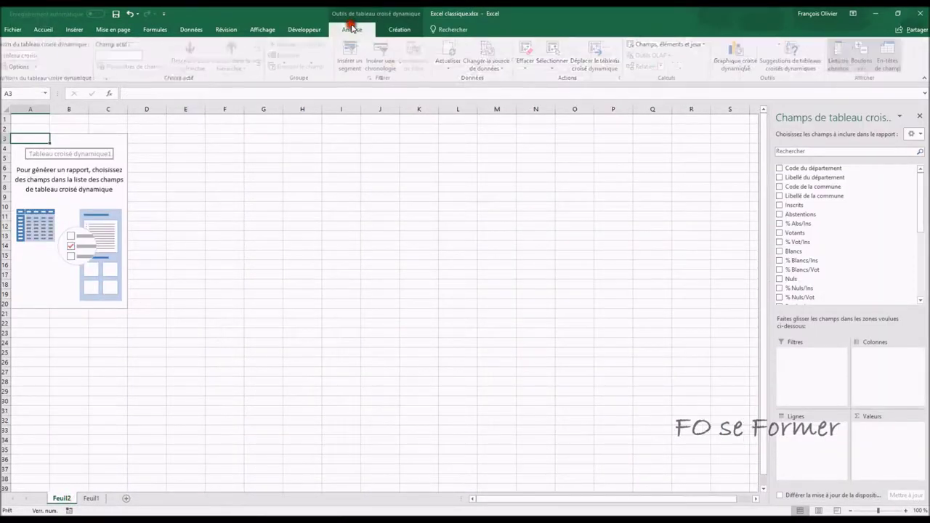
{"action": "left_click", "coordinate": [449, 66]}
{"action": "left_click", "coordinate": [454, 91]}
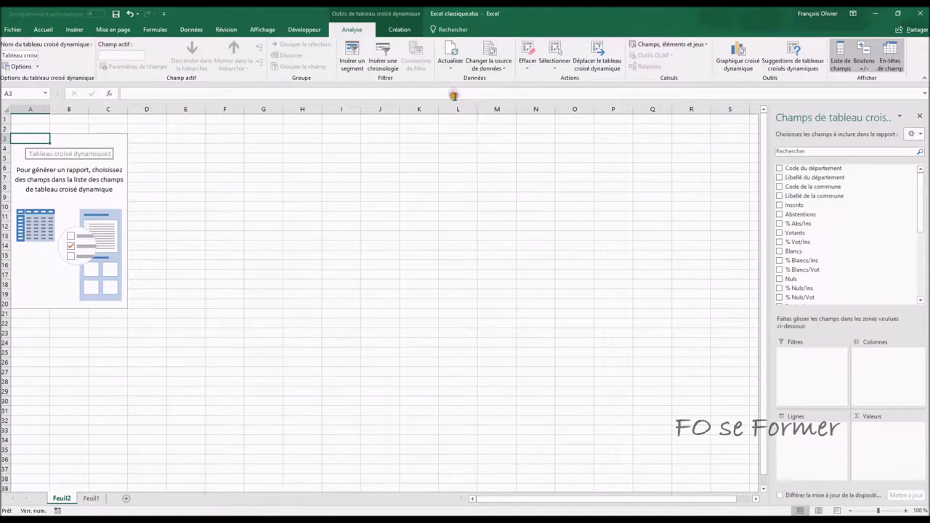
{"action": "left_click_drag", "start_coordinate": [926, 234], "coordinate": [926, 230]}
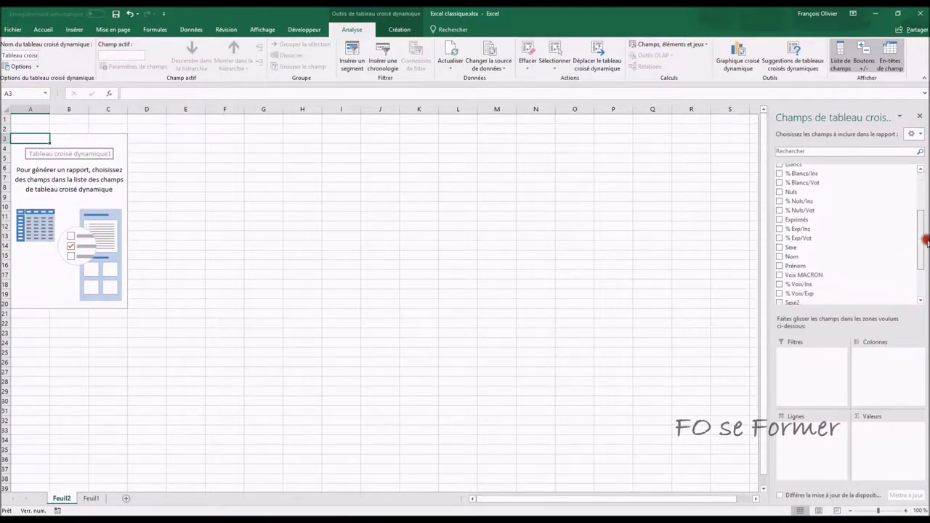
{"action": "left_click_drag", "start_coordinate": [926, 230], "coordinate": [925, 258]}
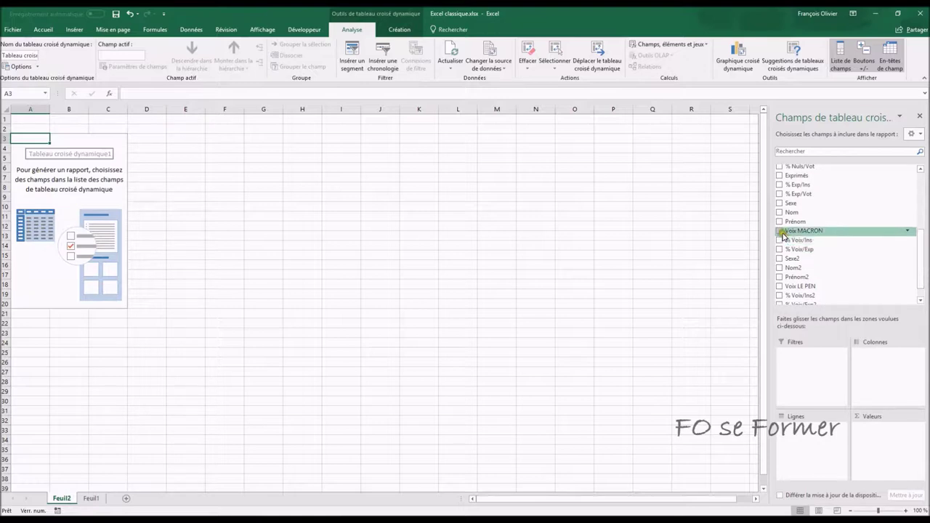
{"action": "left_click", "coordinate": [780, 231]}
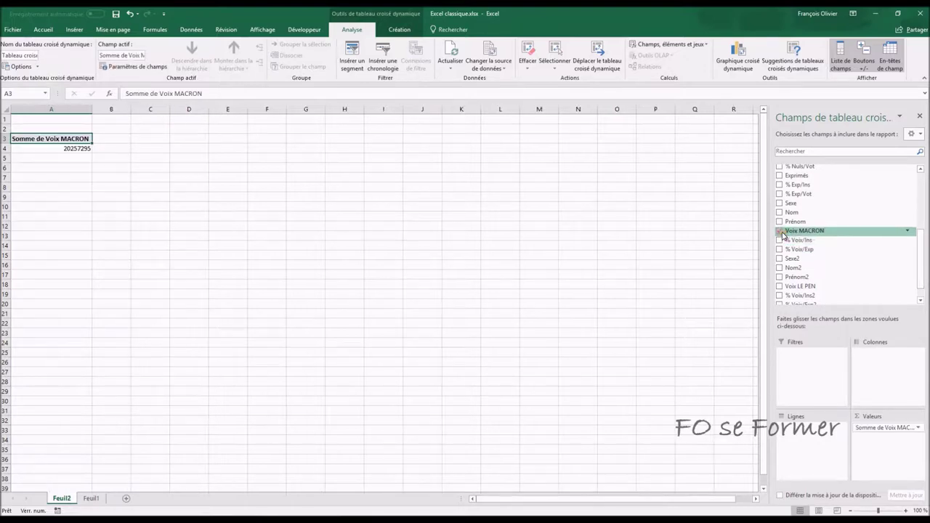
{"action": "left_click", "coordinate": [779, 286]}
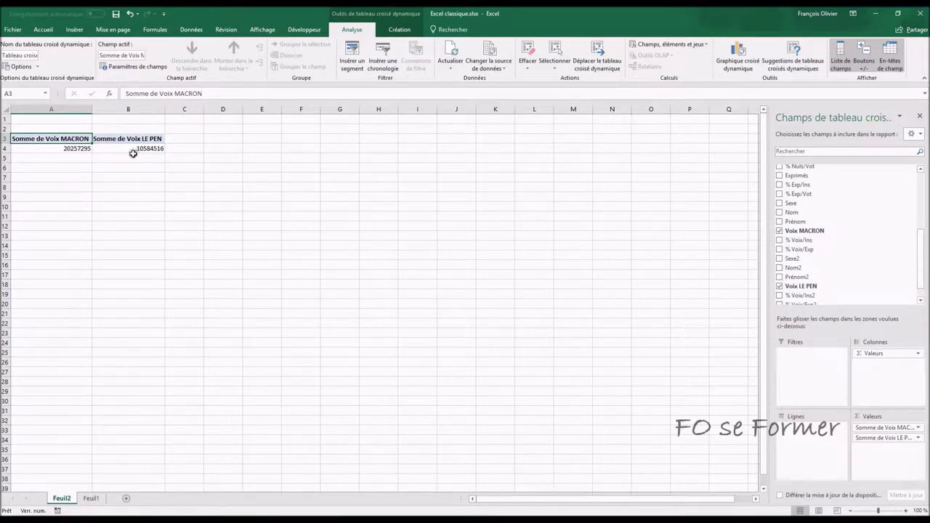
- Add Libellé du département as rows and sum Inscrits, Votants and Exprimés
{"action": "left_click_drag", "start_coordinate": [922, 255], "coordinate": [918, 161]}
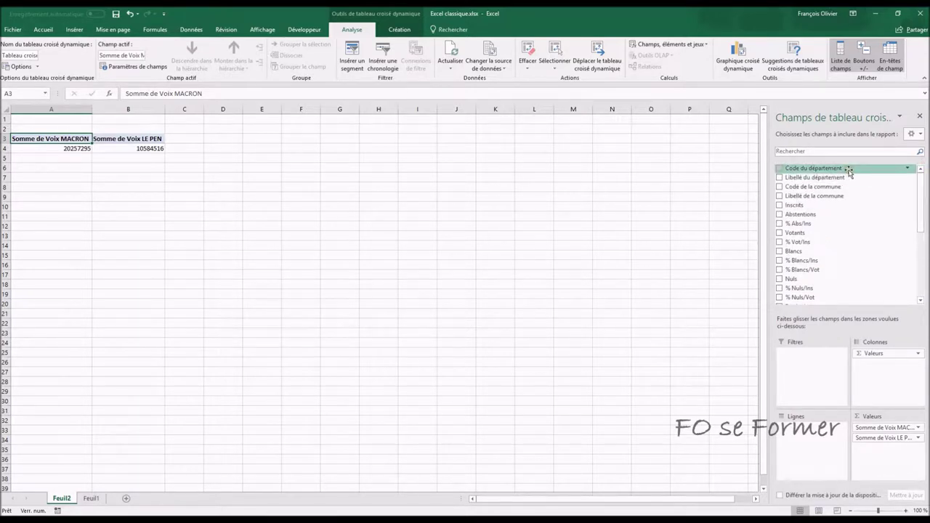
{"action": "left_click", "coordinate": [780, 178]}
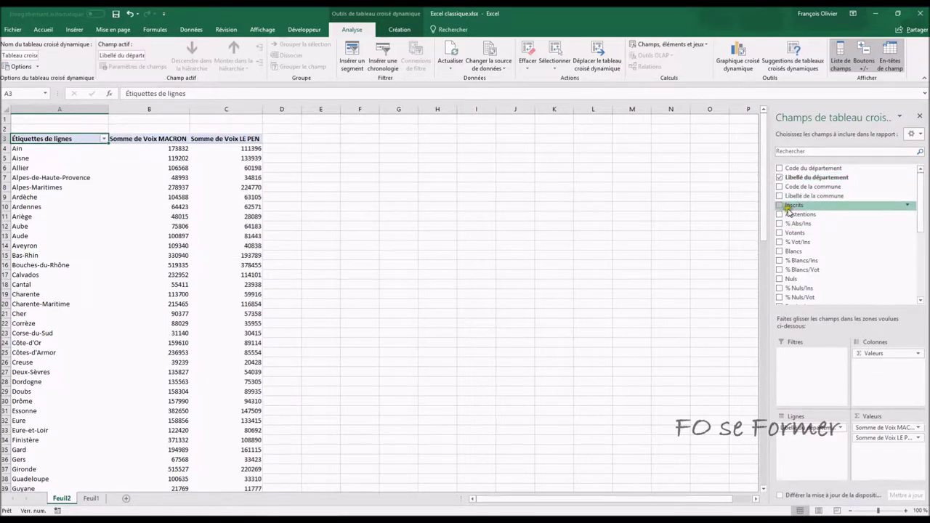
{"action": "left_click", "coordinate": [780, 206]}
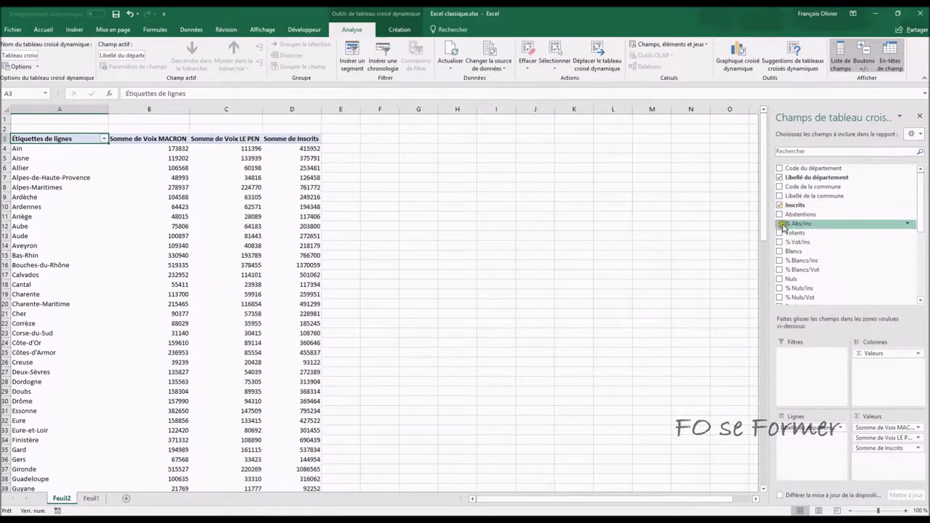
{"action": "left_click", "coordinate": [780, 233]}
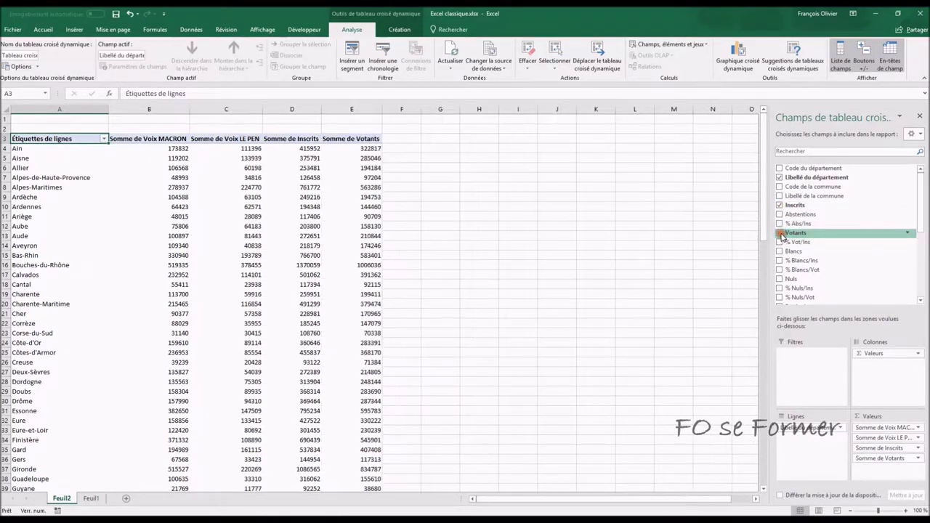
{"action": "scroll", "coordinate": [922, 231], "scroll_direction": "down", "scroll_amount": 2}
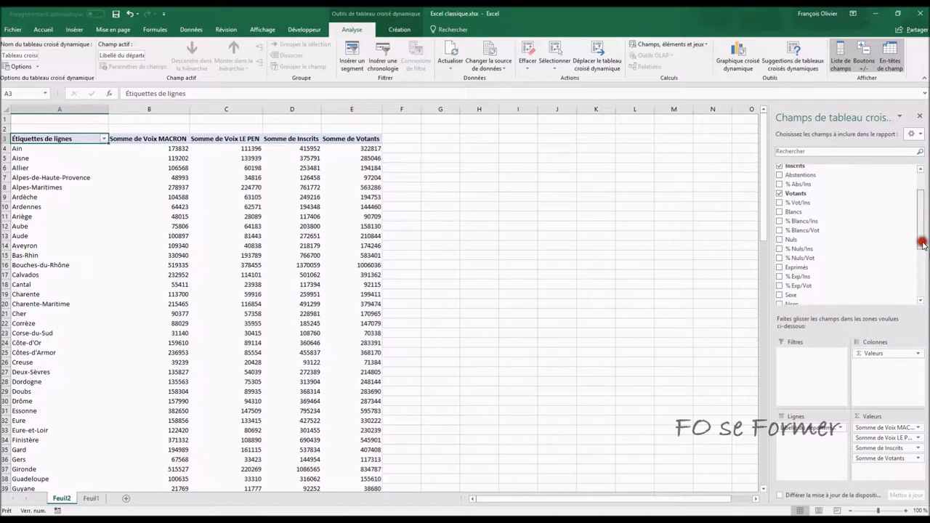
{"action": "left_click", "coordinate": [780, 268]}
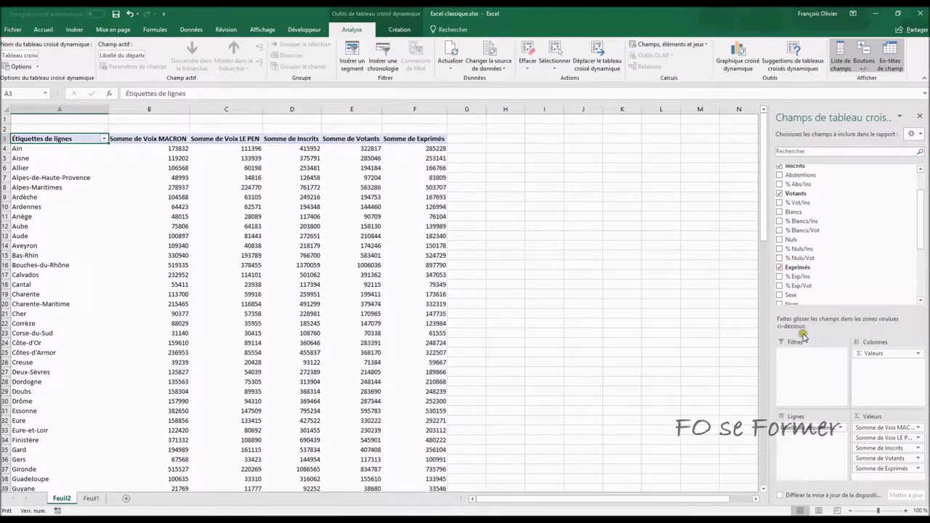
- Order values Inscrits, Votants, Exprimés first and make Code de la commune a report filter
{"action": "left_click_drag", "start_coordinate": [888, 448], "coordinate": [884, 426]}
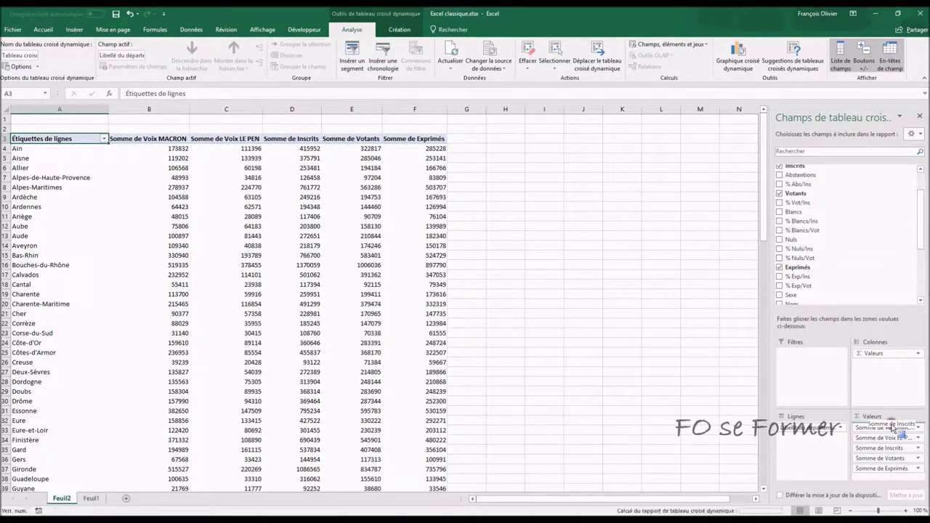
{"action": "left_click_drag", "start_coordinate": [885, 459], "coordinate": [882, 438]}
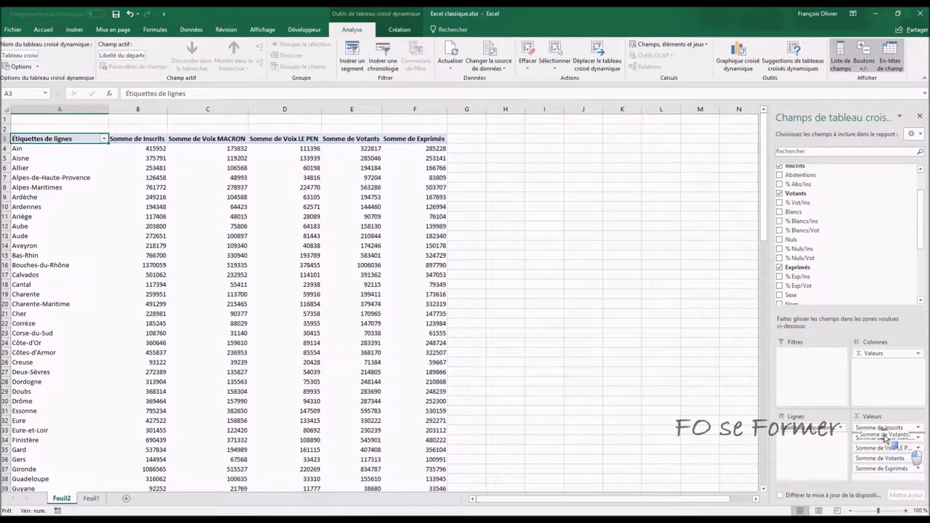
{"action": "left_click_drag", "start_coordinate": [884, 472], "coordinate": [885, 443]}
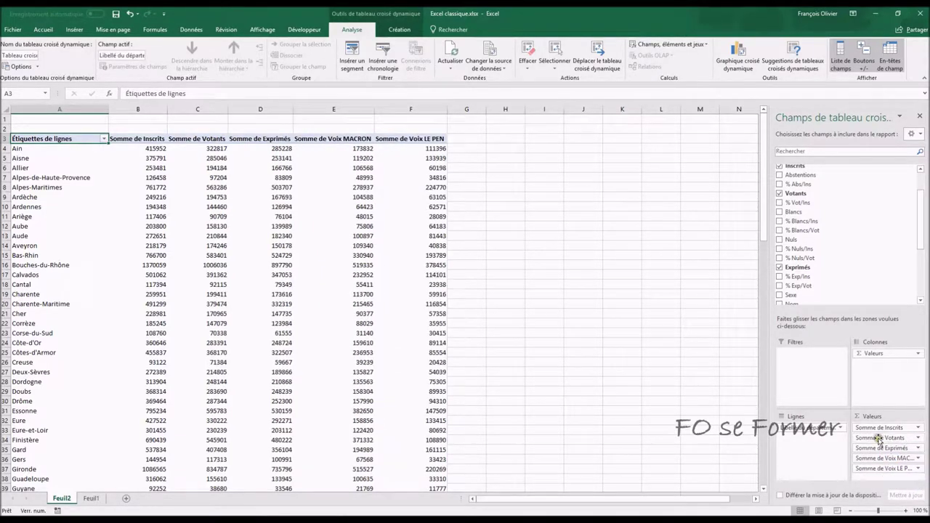
{"action": "left_click_drag", "start_coordinate": [915, 245], "coordinate": [920, 211]}
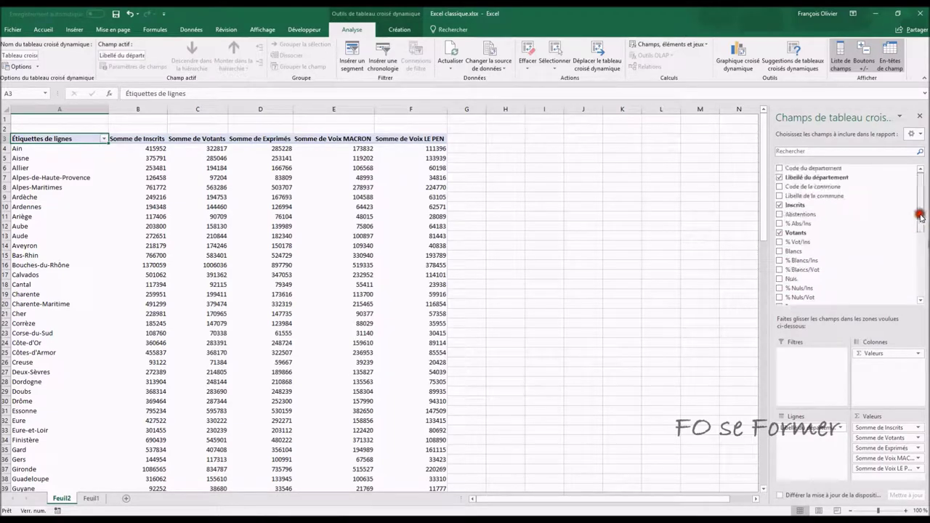
{"action": "left_click_drag", "start_coordinate": [792, 187], "coordinate": [780, 195]}
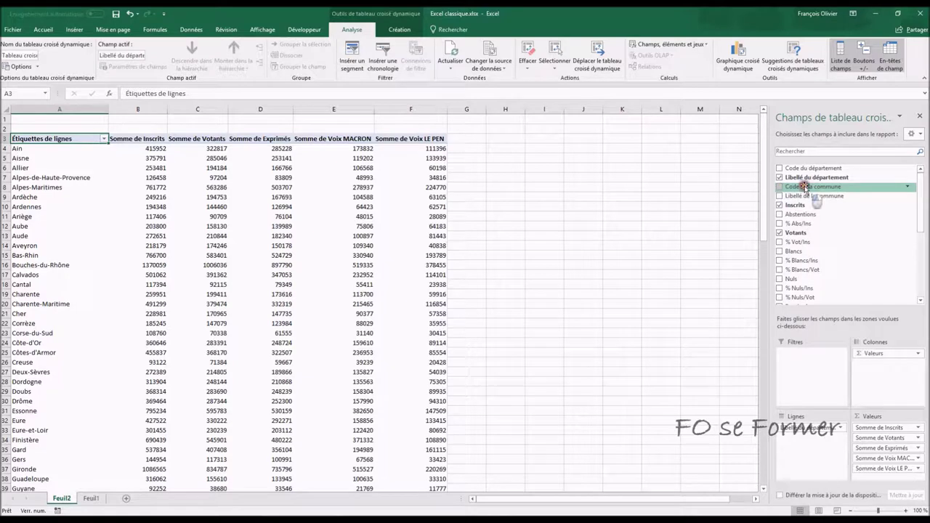
{"action": "left_click_drag", "start_coordinate": [779, 191], "coordinate": [805, 356]}
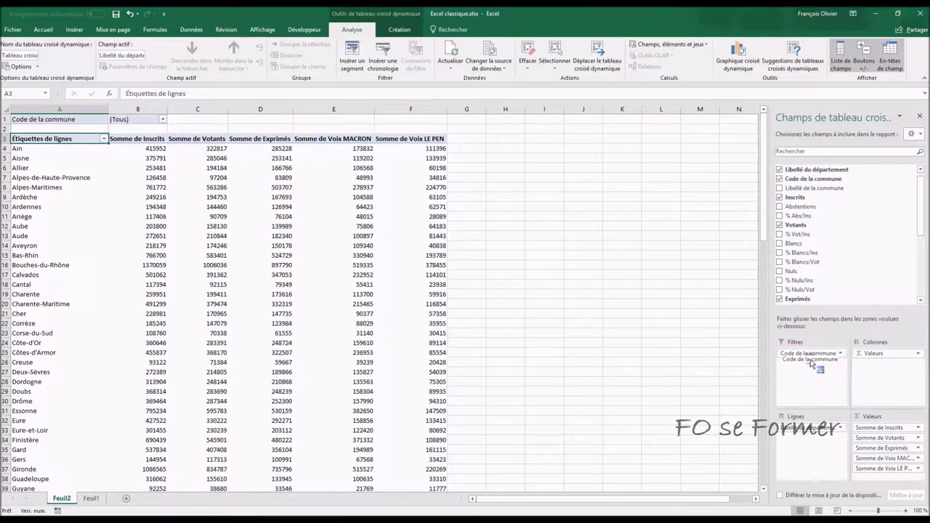
- Filter the department row labels to Ain, Aisne and Allier only
{"action": "left_click", "coordinate": [197, 206]}
{"action": "left_click", "coordinate": [104, 138]}
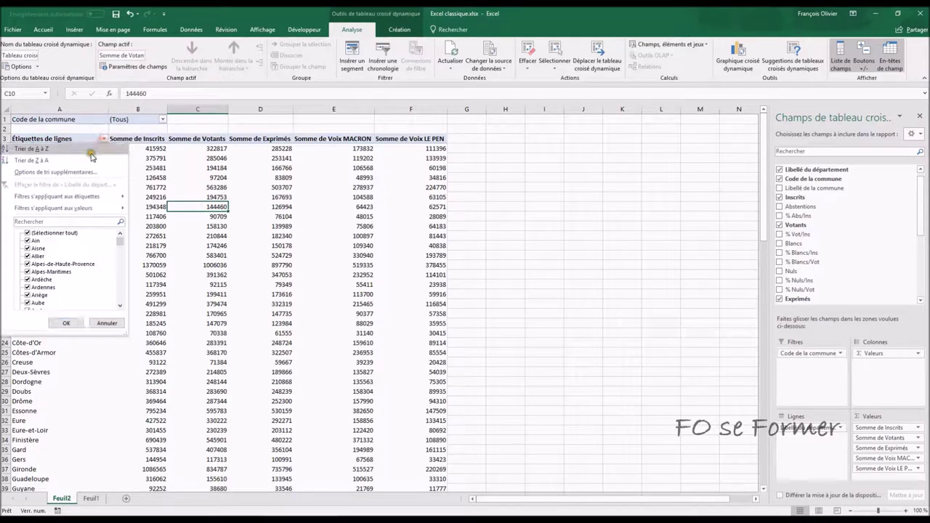
{"action": "left_click", "coordinate": [28, 232]}
{"action": "left_click", "coordinate": [26, 240]}
{"action": "left_click", "coordinate": [27, 249]}
{"action": "left_click", "coordinate": [27, 256]}
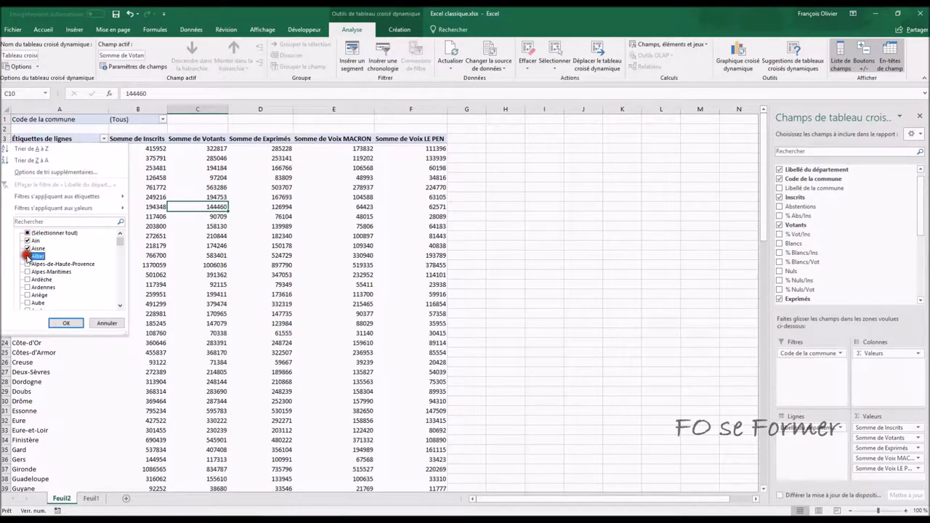
{"action": "left_click", "coordinate": [66, 323]}
- Filter Code de la commune to several items: codes 1, 2, 3 and 4
{"action": "left_click", "coordinate": [135, 119]}
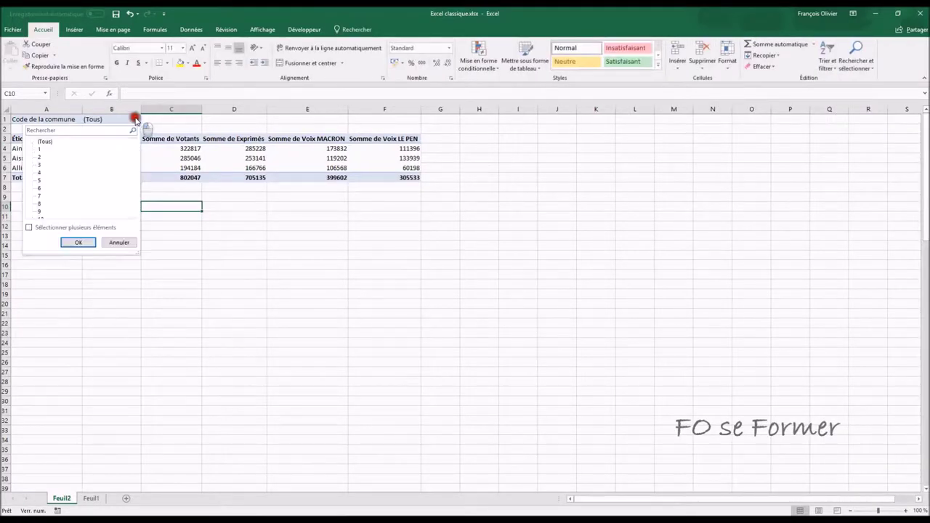
{"action": "left_click", "coordinate": [28, 228]}
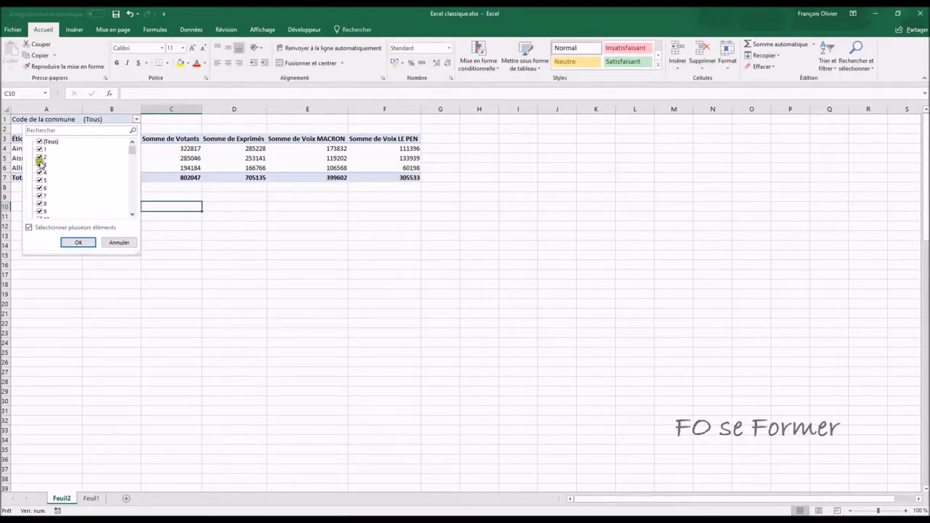
{"action": "left_click", "coordinate": [40, 141]}
{"action": "left_click", "coordinate": [39, 149]}
{"action": "left_click", "coordinate": [39, 157]}
{"action": "left_click", "coordinate": [40, 165]}
{"action": "left_click", "coordinate": [39, 173]}
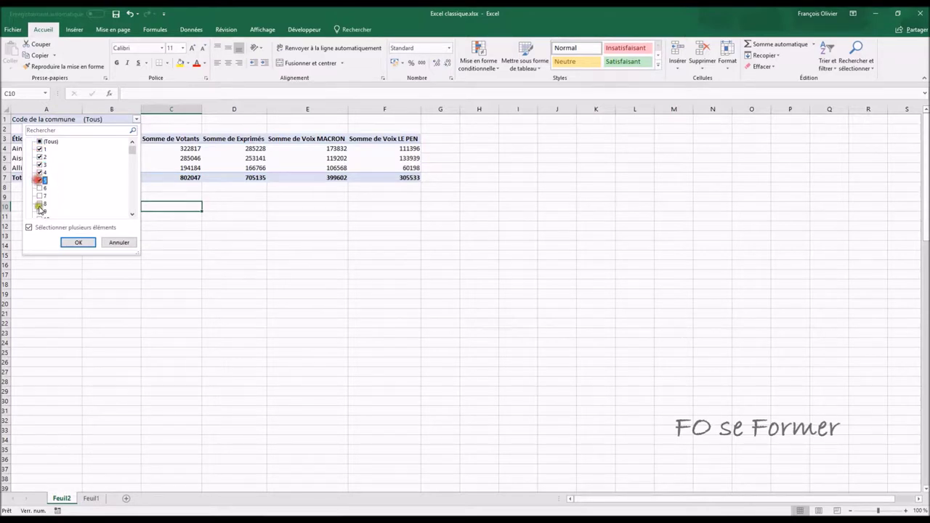
{"action": "left_click", "coordinate": [78, 242]}
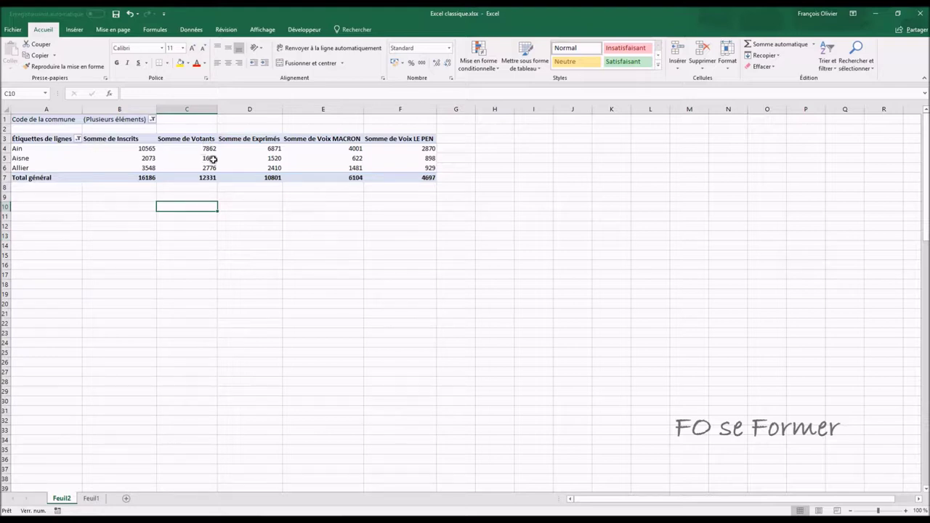
- Save Excel classique.xlsx, now 9 255 Ko in the PowerPivot folder
{"action": "mouse_move", "coordinate": [246, 158]}
{"action": "left_click", "coordinate": [115, 15]}
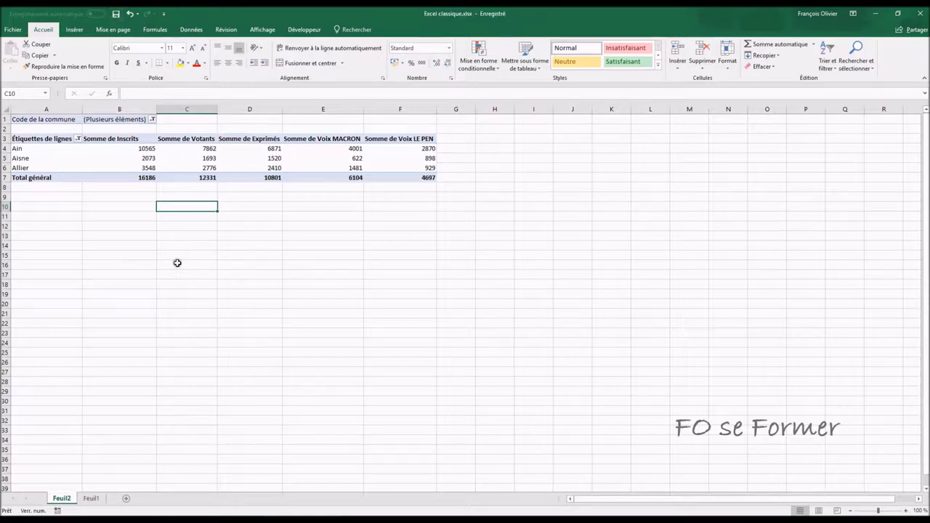
{"action": "left_click", "coordinate": [462, 516]}
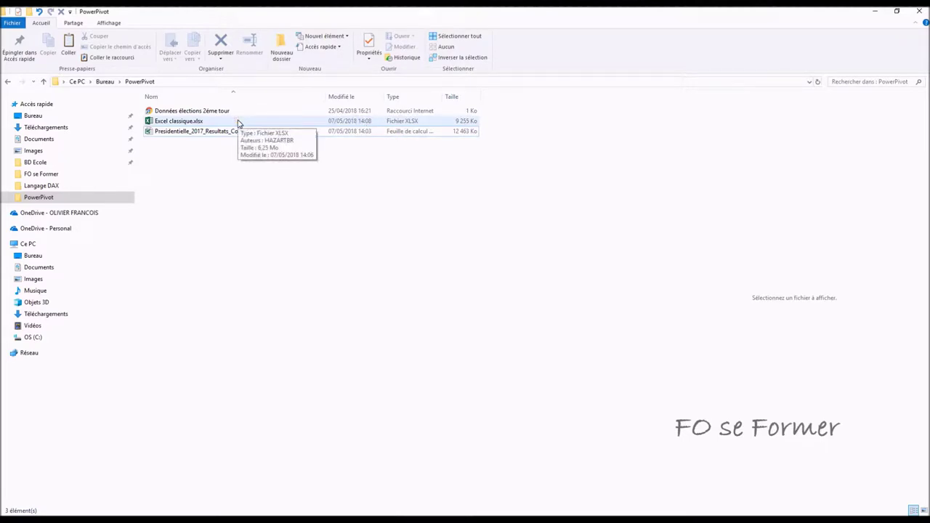
{"action": "left_click", "coordinate": [261, 119]}
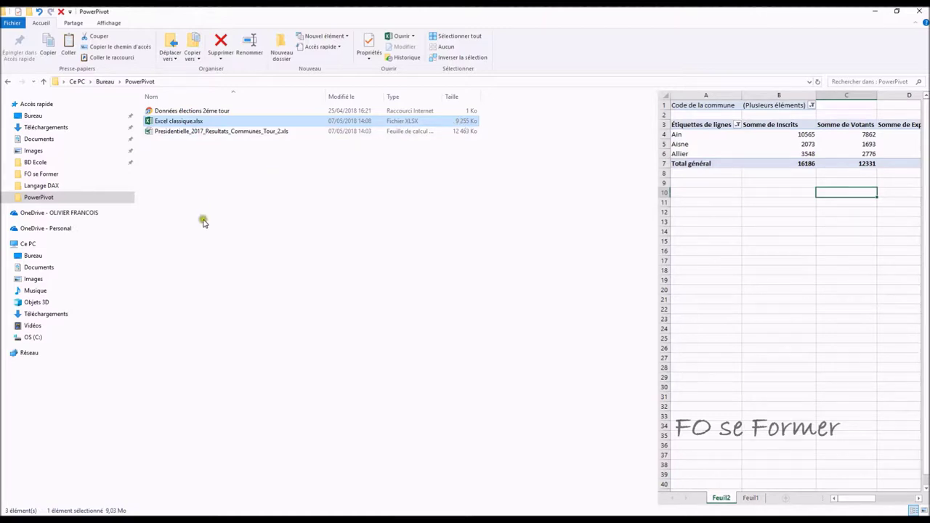
{"action": "left_click", "coordinate": [301, 491]}
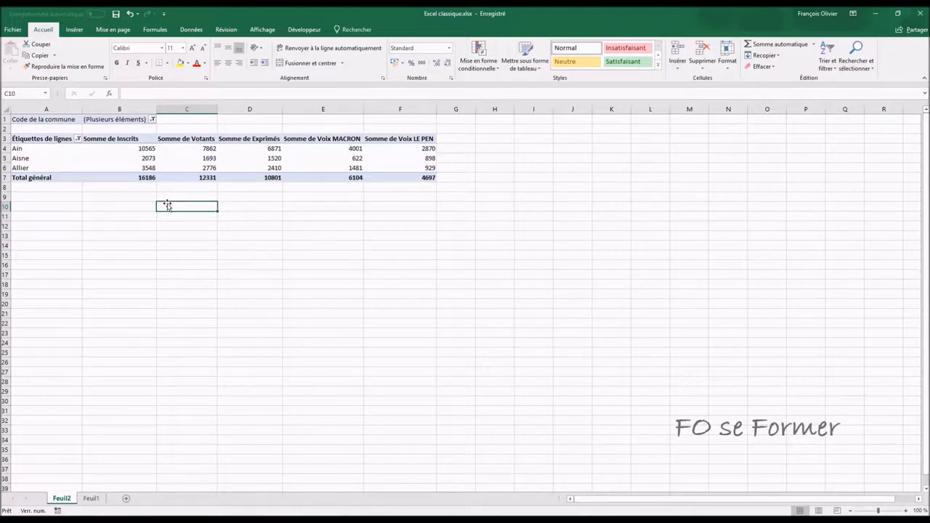
- Create a new blank workbook from File > Nouveau
{"action": "left_click", "coordinate": [2, 31]}
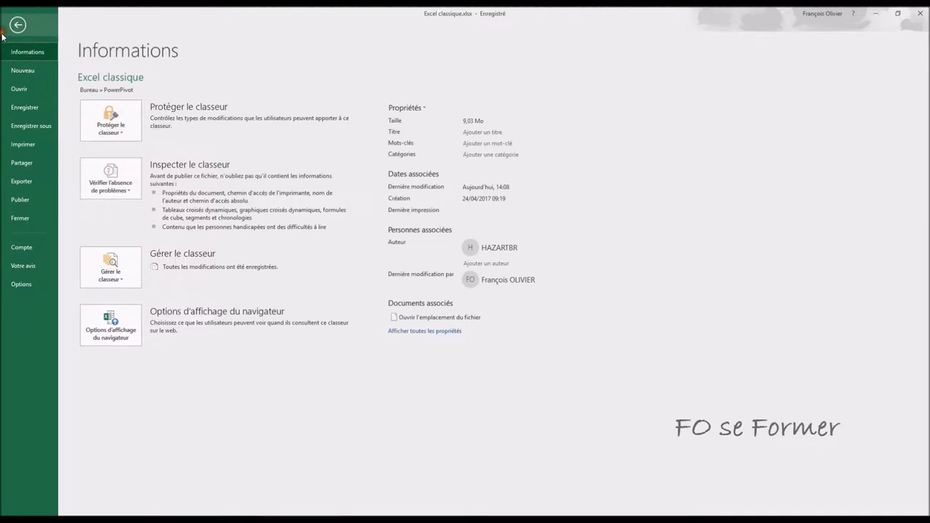
{"action": "left_click", "coordinate": [37, 72]}
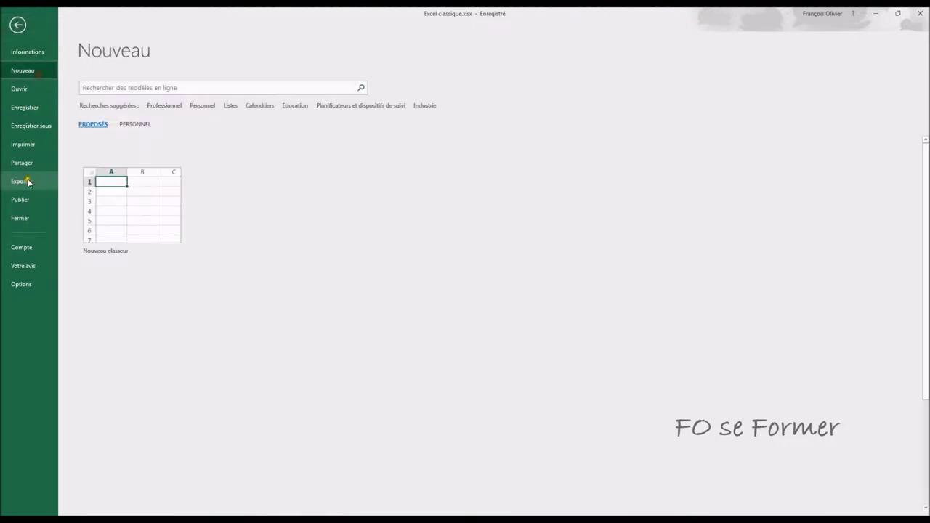
{"action": "left_click", "coordinate": [126, 192]}
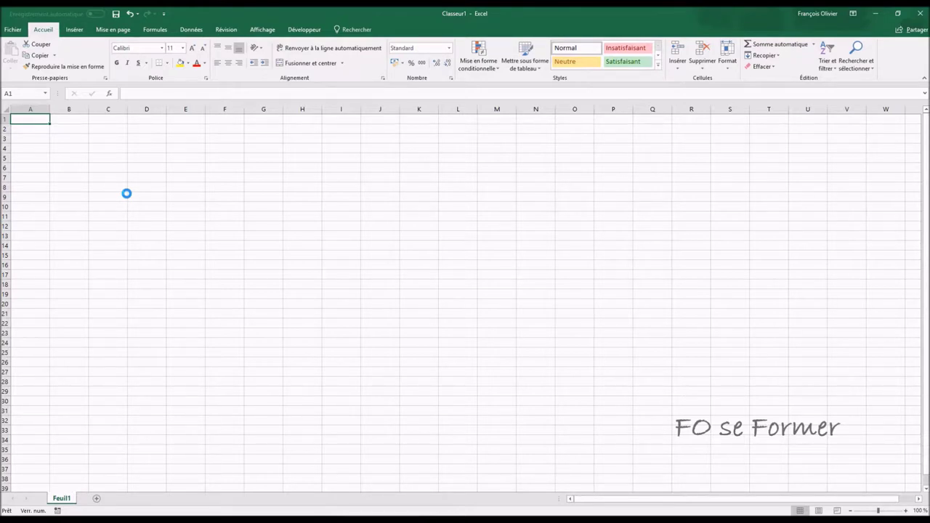
- Enable the Microsoft Power Pivot for Excel COM add-in in Excel Options
{"action": "left_click", "coordinate": [14, 29]}
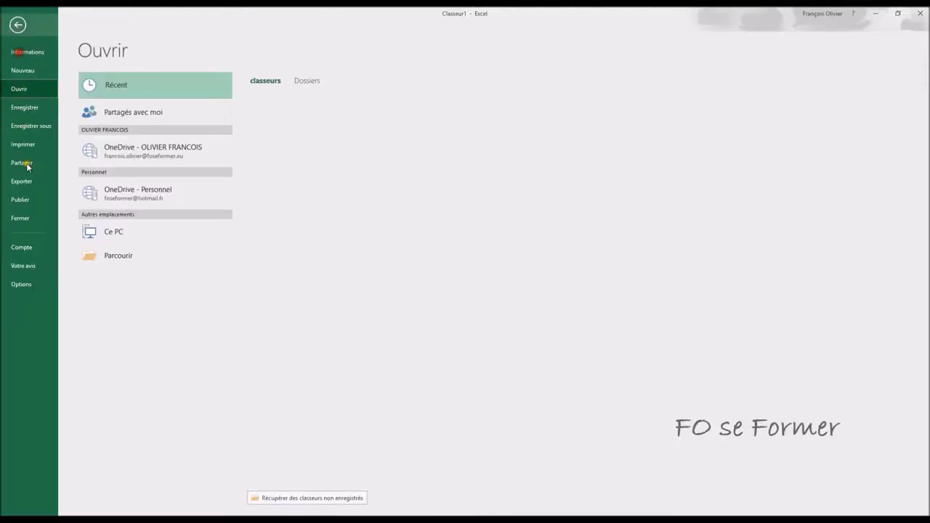
{"action": "left_click", "coordinate": [22, 285]}
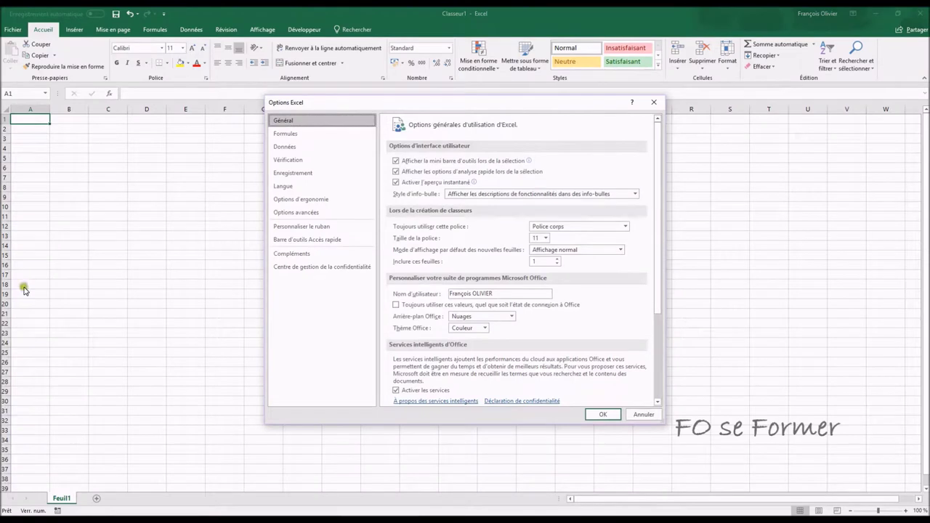
{"action": "left_click", "coordinate": [299, 256]}
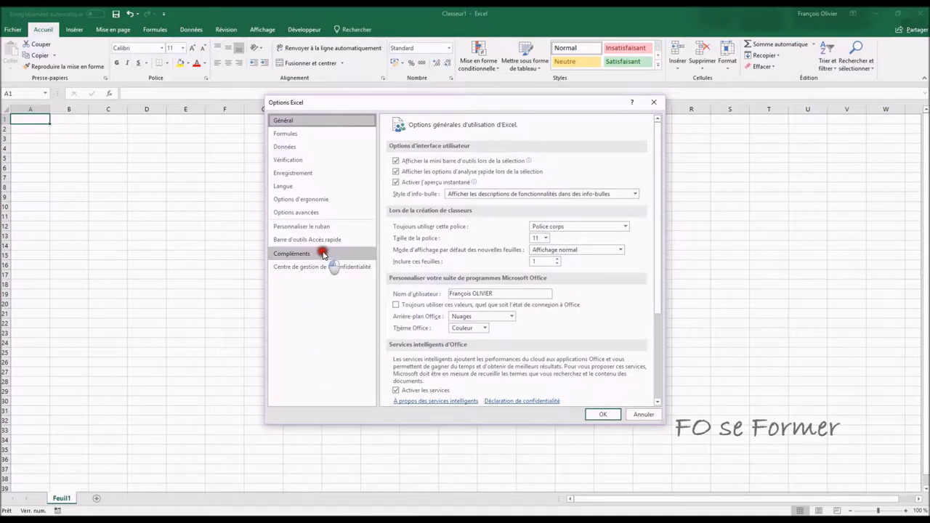
{"action": "left_click", "coordinate": [326, 254]}
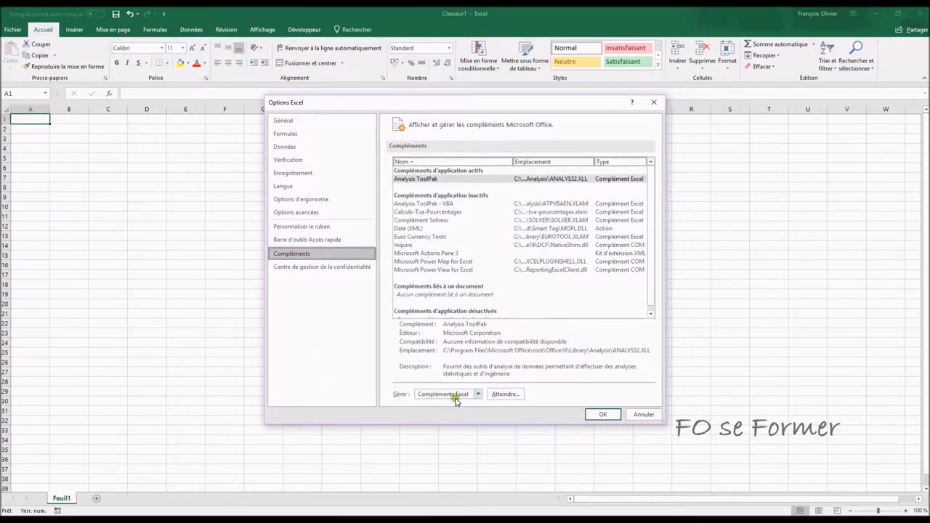
{"action": "left_click", "coordinate": [479, 398]}
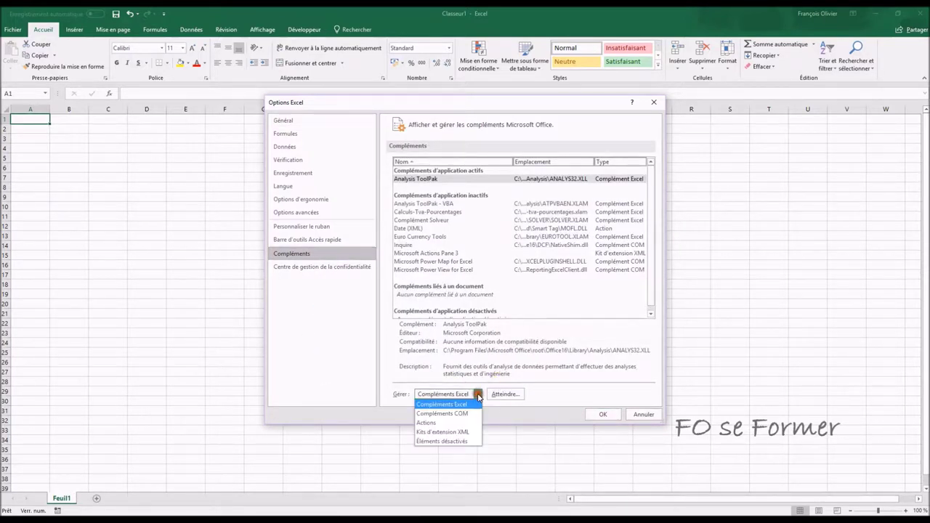
{"action": "left_click", "coordinate": [467, 410]}
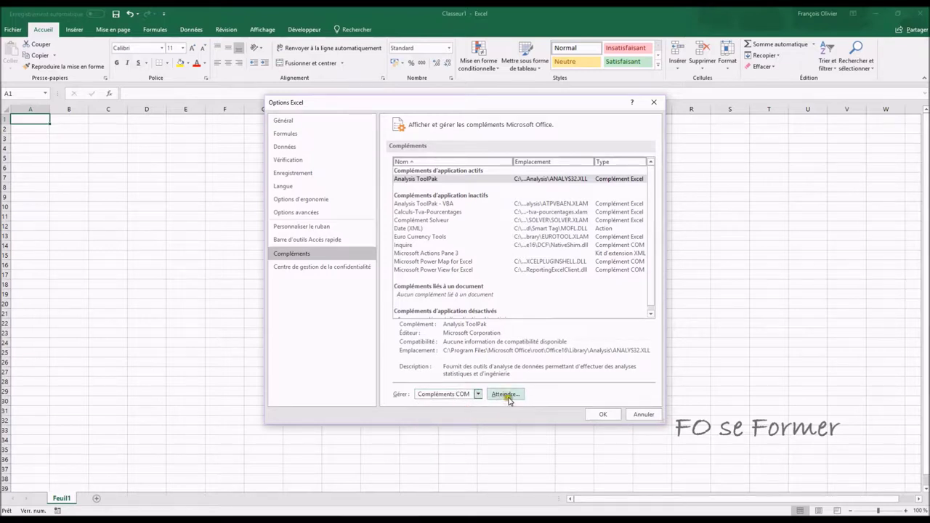
{"action": "left_click", "coordinate": [505, 394]}
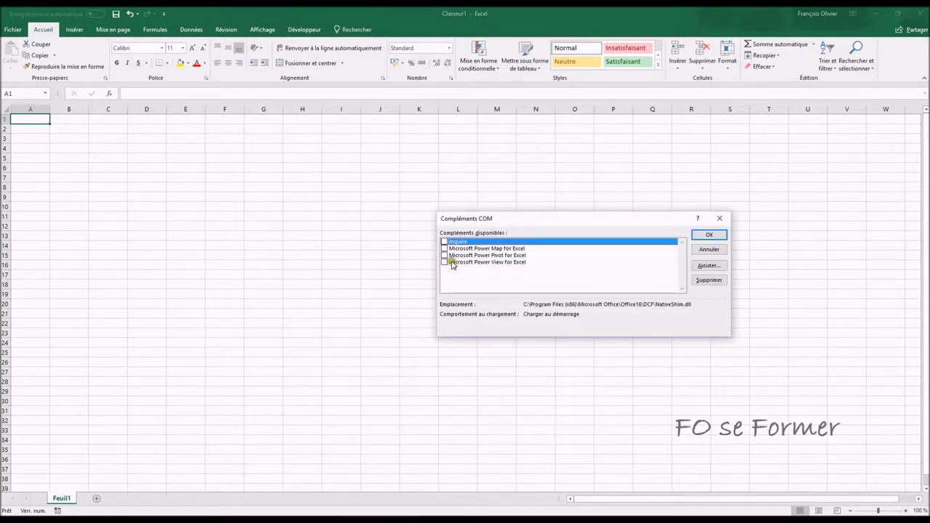
{"action": "left_click", "coordinate": [444, 256]}
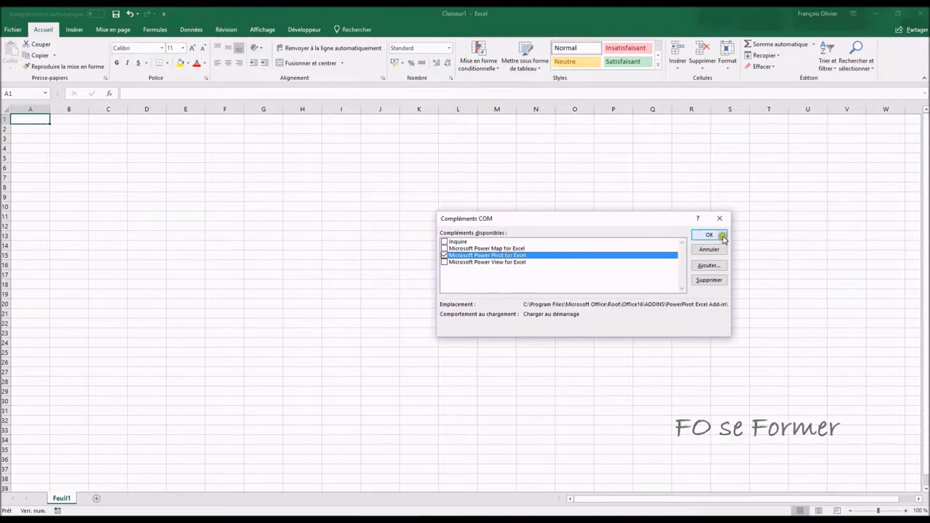
{"action": "left_click", "coordinate": [717, 235]}
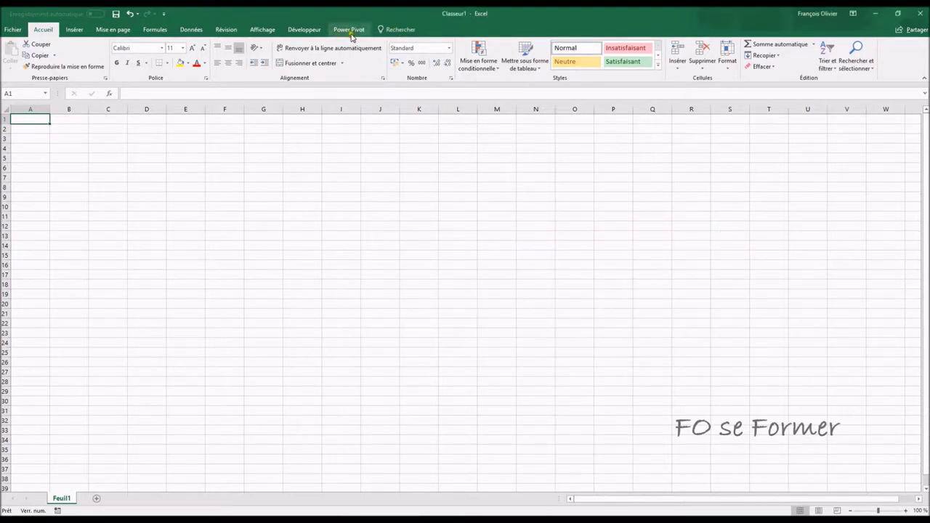
- Open the empty Power Pivot data model window for Classeur1 and maximize it
{"action": "left_click", "coordinate": [348, 30]}
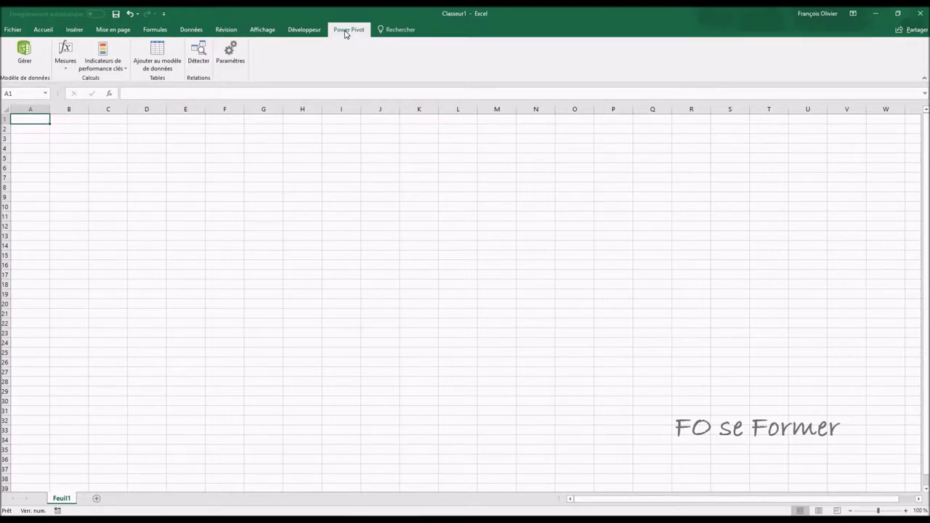
{"action": "left_click", "coordinate": [25, 56]}
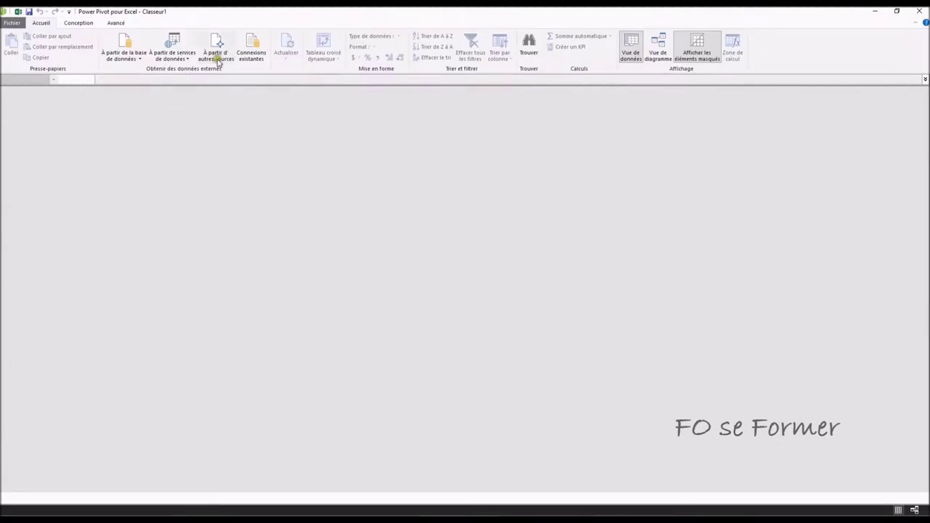
{"action": "left_click", "coordinate": [897, 11]}
{"action": "left_click_drag", "start_coordinate": [193, 20], "coordinate": [508, 167]}
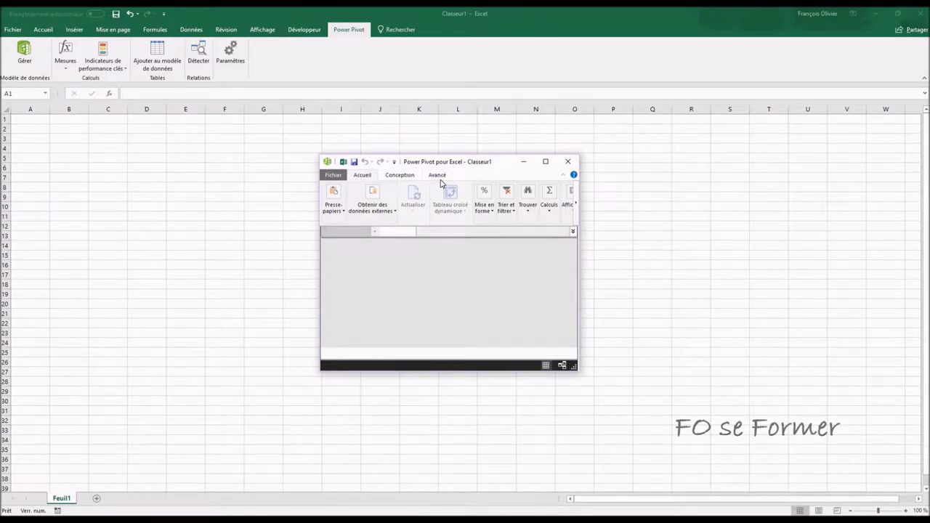
{"action": "left_click", "coordinate": [545, 161]}
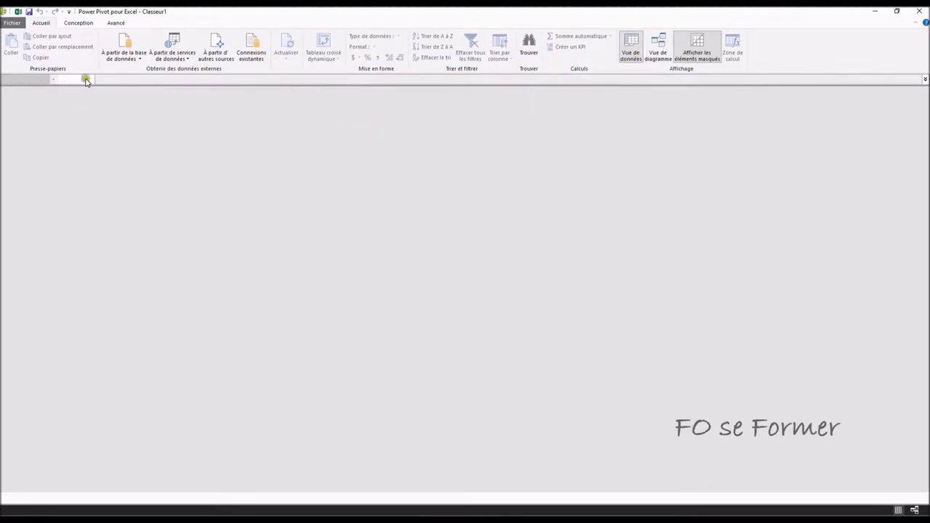
- Import from other data sources, choosing Fichier Excel as the source, and continue
{"action": "left_click", "coordinate": [131, 56]}
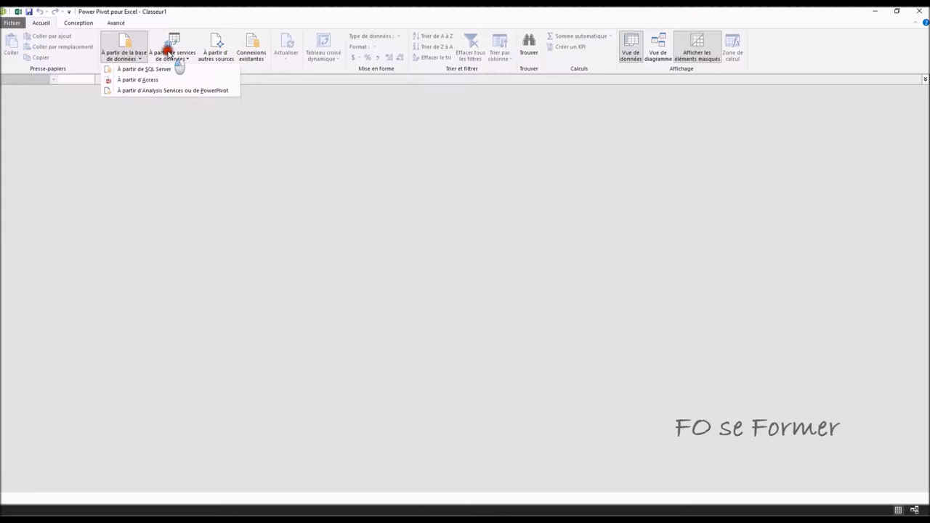
{"action": "left_click", "coordinate": [169, 54]}
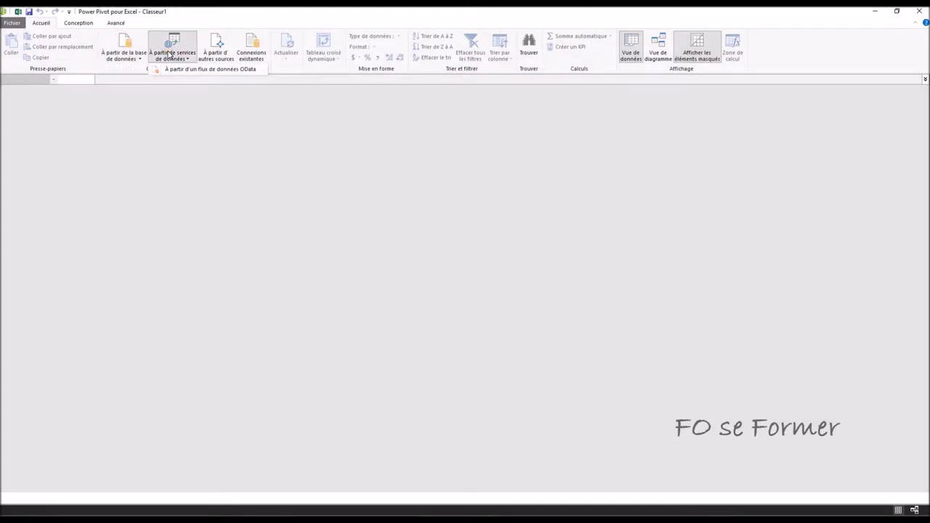
{"action": "left_click", "coordinate": [215, 57]}
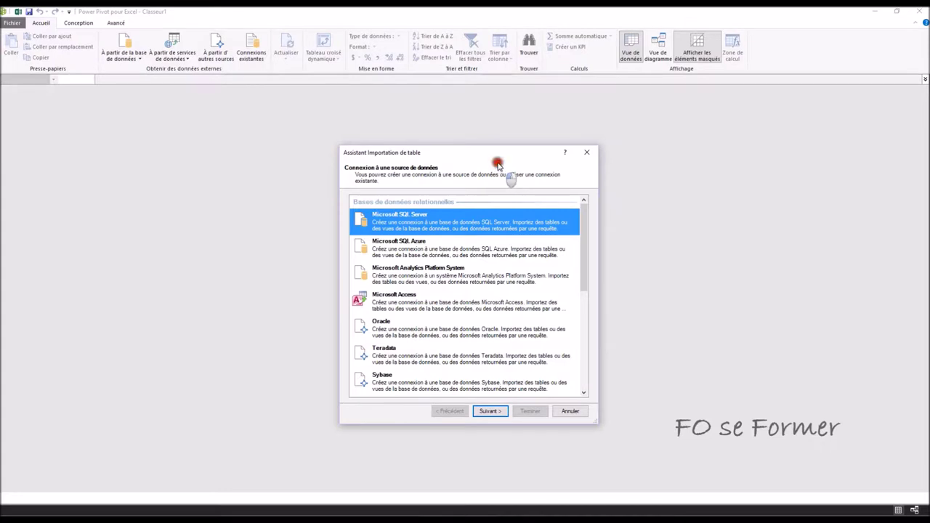
{"action": "left_click_drag", "start_coordinate": [477, 152], "coordinate": [458, 100]}
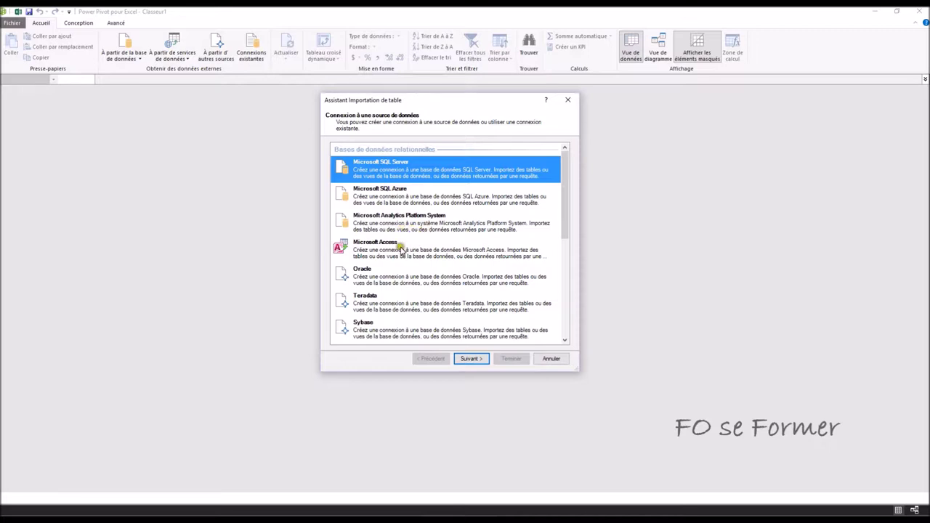
{"action": "left_click_drag", "start_coordinate": [566, 209], "coordinate": [577, 260]}
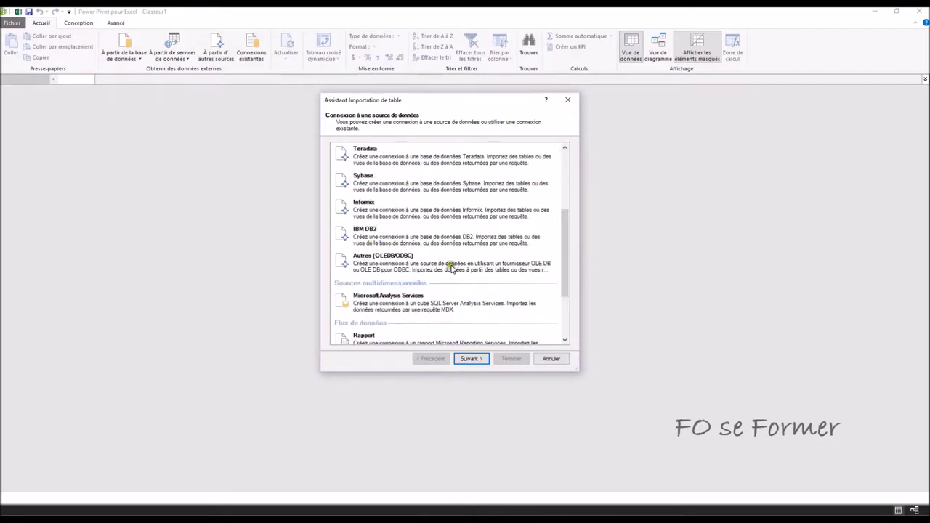
{"action": "left_click_drag", "start_coordinate": [565, 249], "coordinate": [566, 267]}
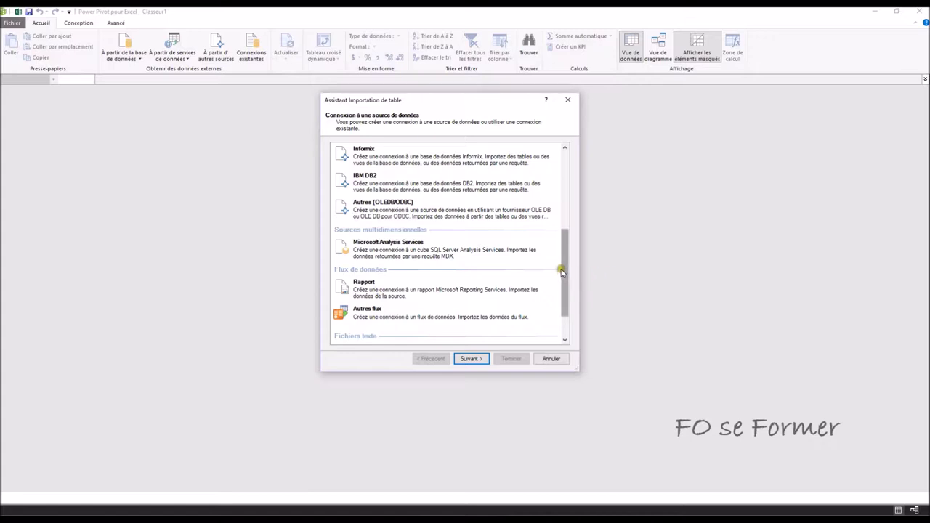
{"action": "left_click_drag", "start_coordinate": [561, 271], "coordinate": [565, 307]}
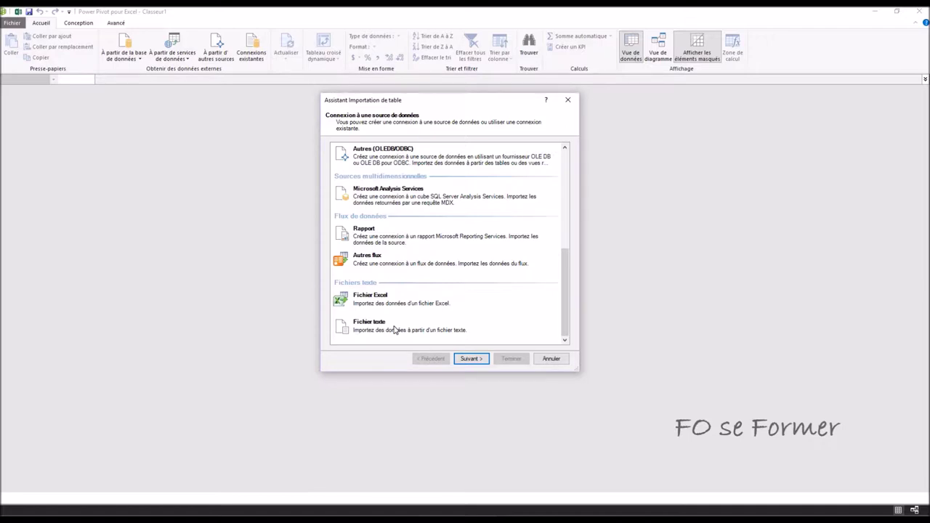
{"action": "left_click", "coordinate": [384, 300]}
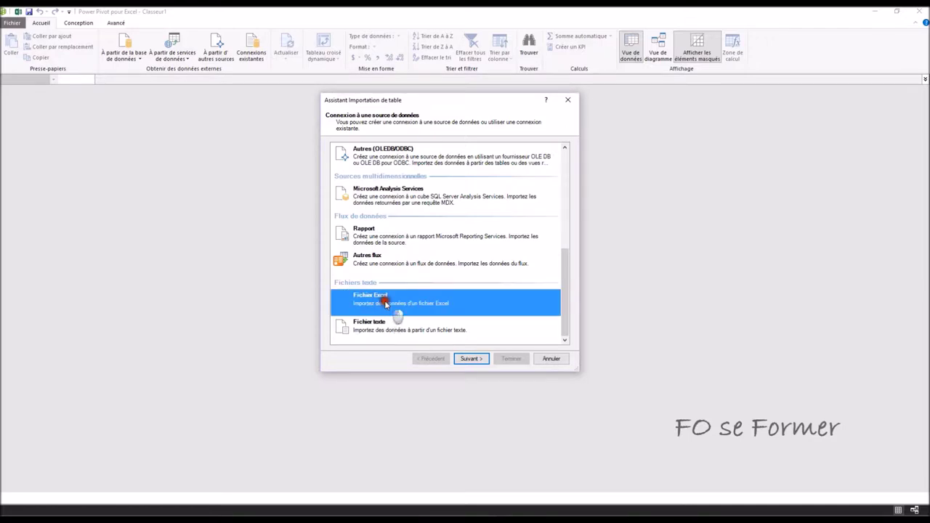
{"action": "left_click", "coordinate": [471, 358]}
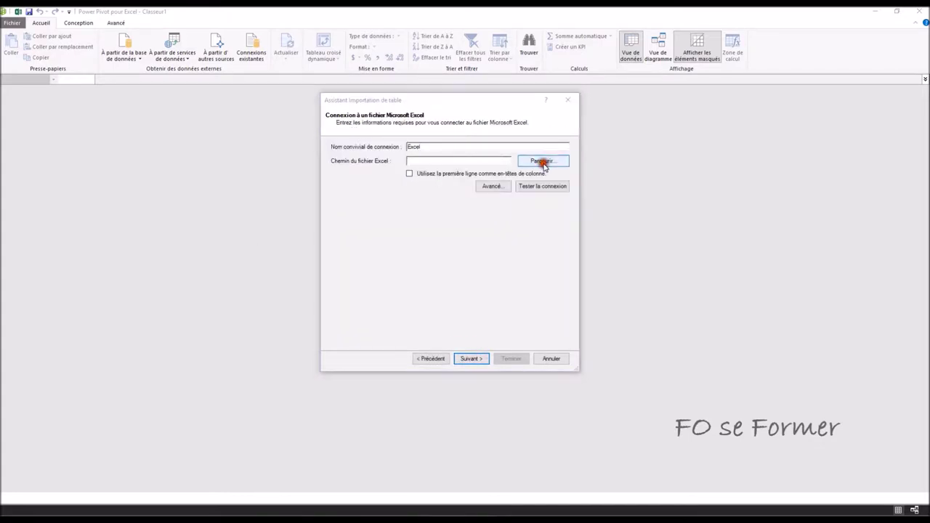
- Select Presidentielle_2017_Resultats_Communes_Tour_2.xls via the 97-2003 .xls filter, then bring Excel classique forward
{"action": "left_click", "coordinate": [541, 160]}
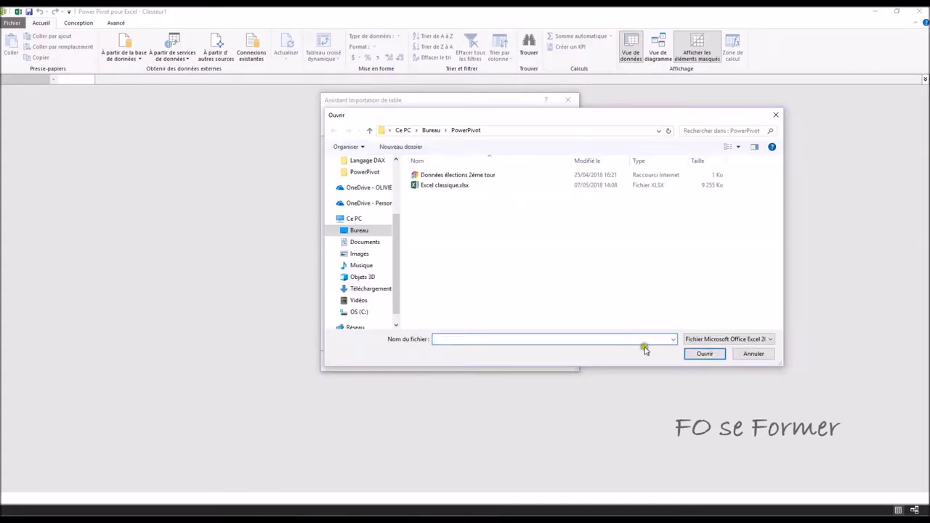
{"action": "left_click", "coordinate": [767, 339]}
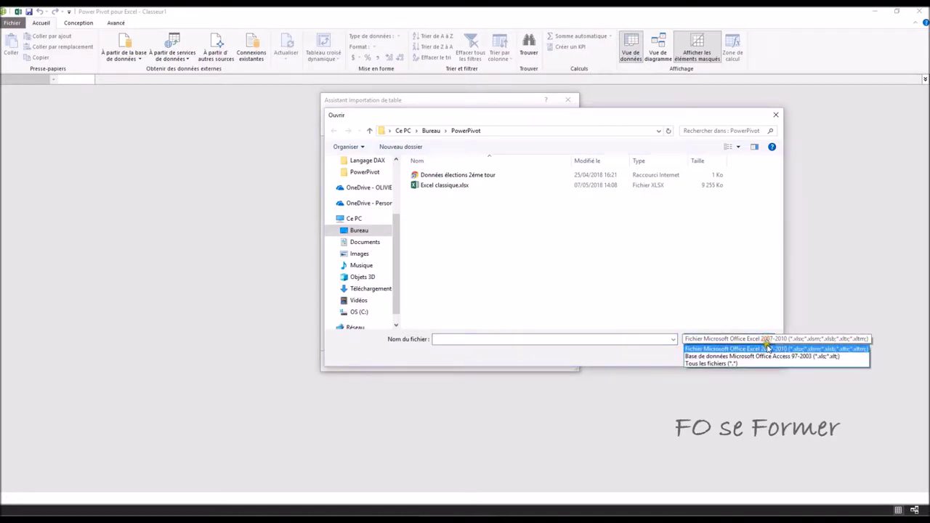
{"action": "left_click", "coordinate": [769, 356]}
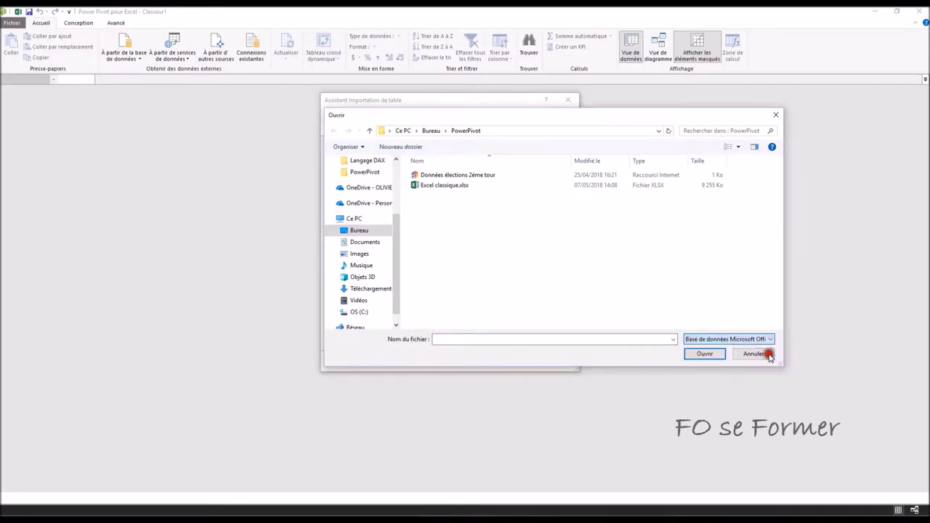
{"action": "left_click", "coordinate": [466, 190]}
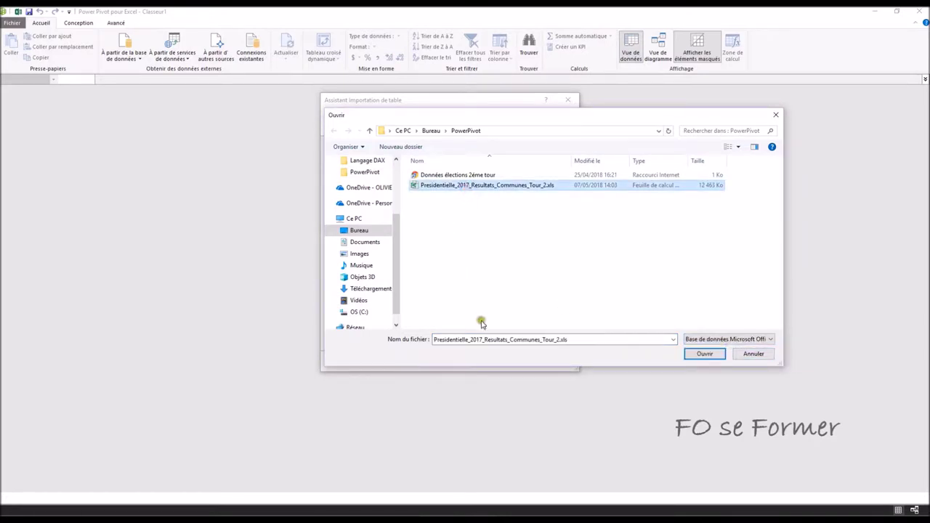
{"action": "left_click", "coordinate": [703, 353]}
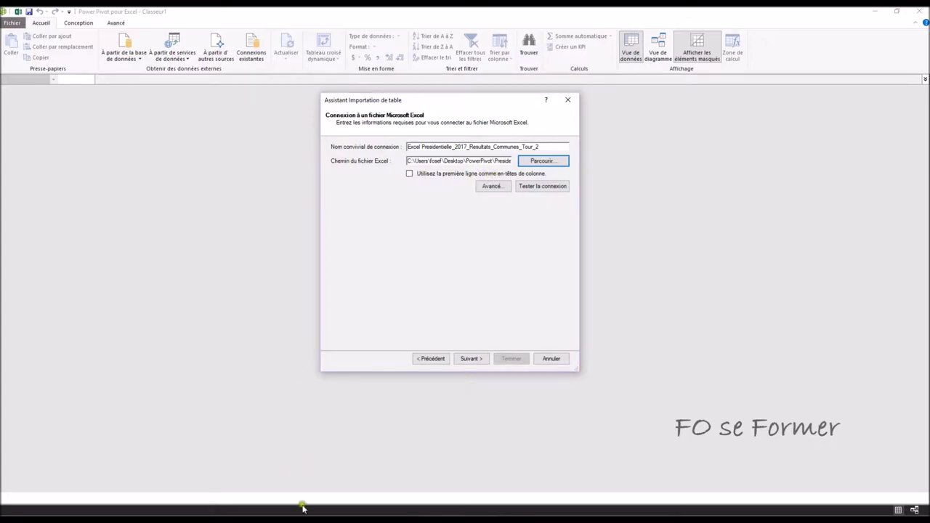
{"action": "mouse_move", "coordinate": [378, 516]}
{"action": "left_click", "coordinate": [271, 487]}
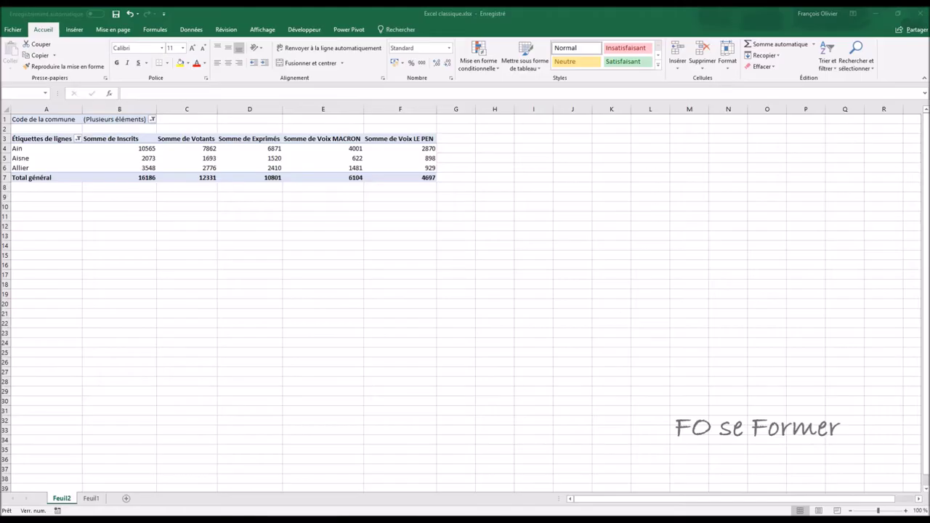
- Show Excel classique's Feuil1 sheet and open the Presidentielle_2017 .xls file from File Explorer
{"action": "left_click", "coordinate": [90, 498]}
{"action": "scroll", "coordinate": [97, 348], "scroll_direction": "up", "scroll_amount": 1}
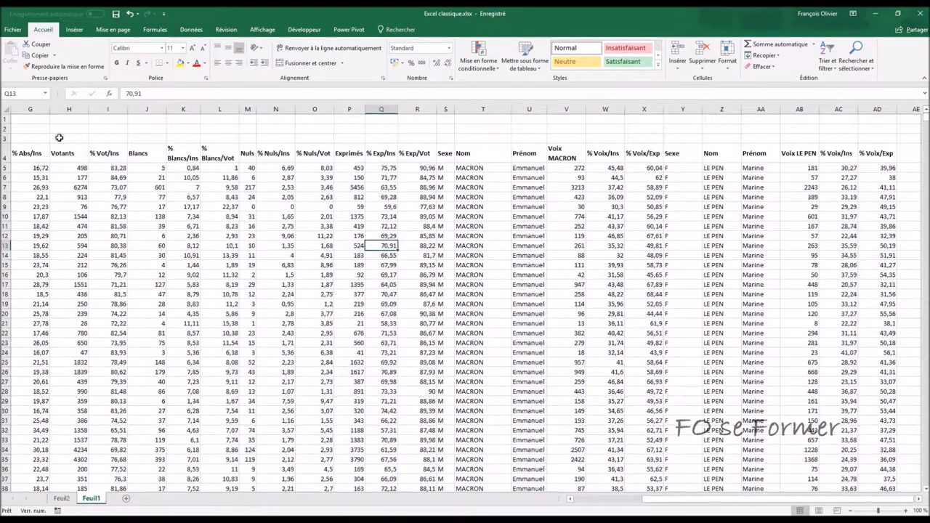
{"action": "left_click", "coordinate": [582, 502]}
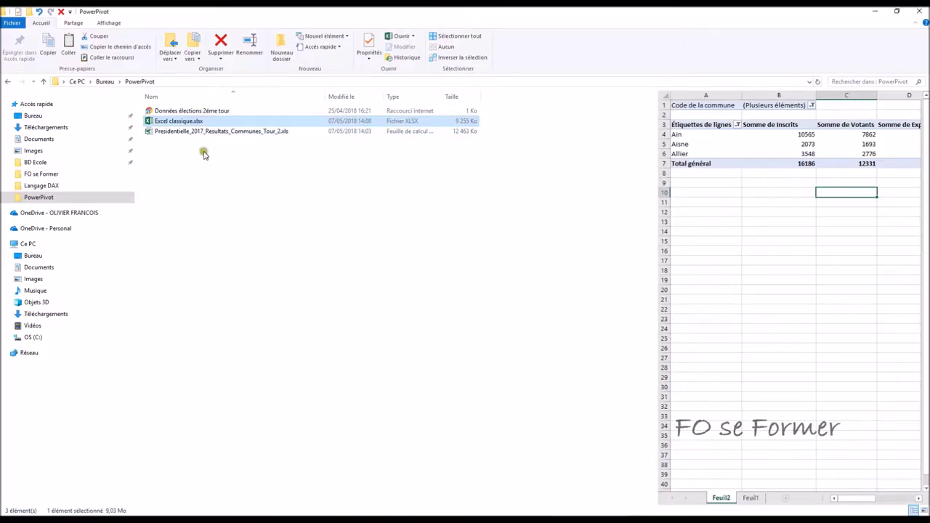
{"action": "left_click", "coordinate": [197, 132]}
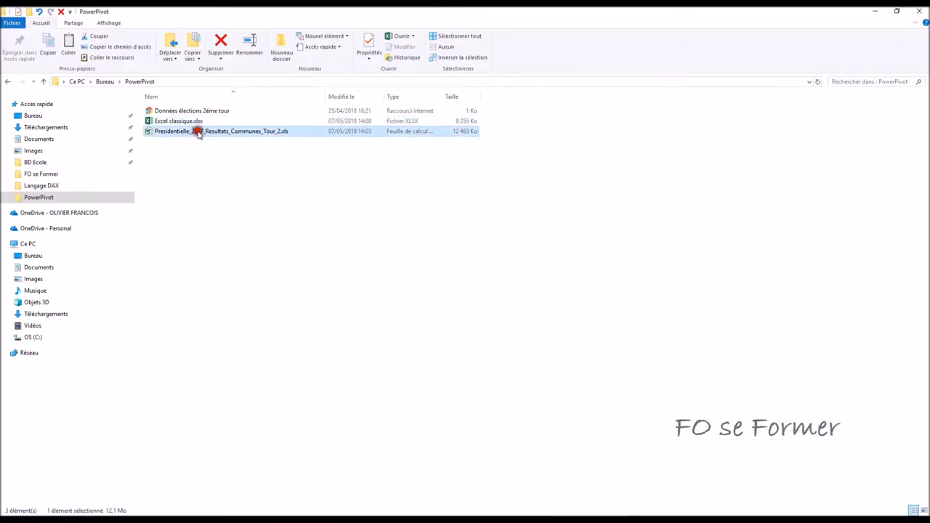
{"action": "double_click", "coordinate": [165, 132]}
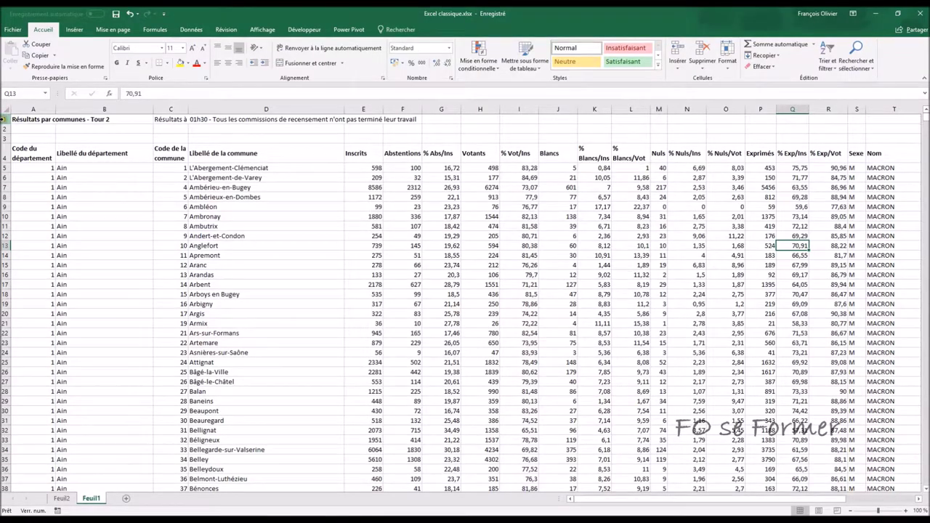
{"action": "left_click_drag", "start_coordinate": [4, 119], "coordinate": [4, 136]}
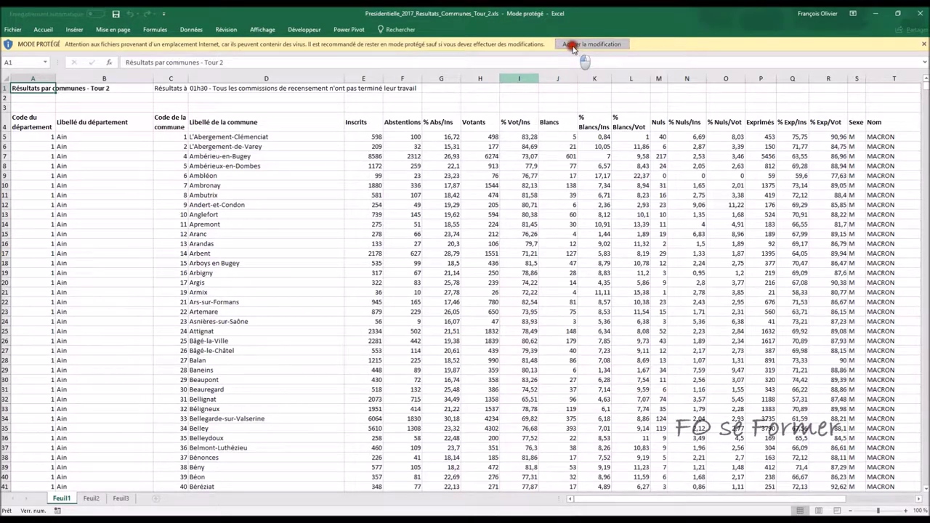
- Enable editing and delete the three title rows so headers start in row 1
{"action": "left_click", "coordinate": [581, 45]}
{"action": "left_click", "coordinate": [578, 42]}
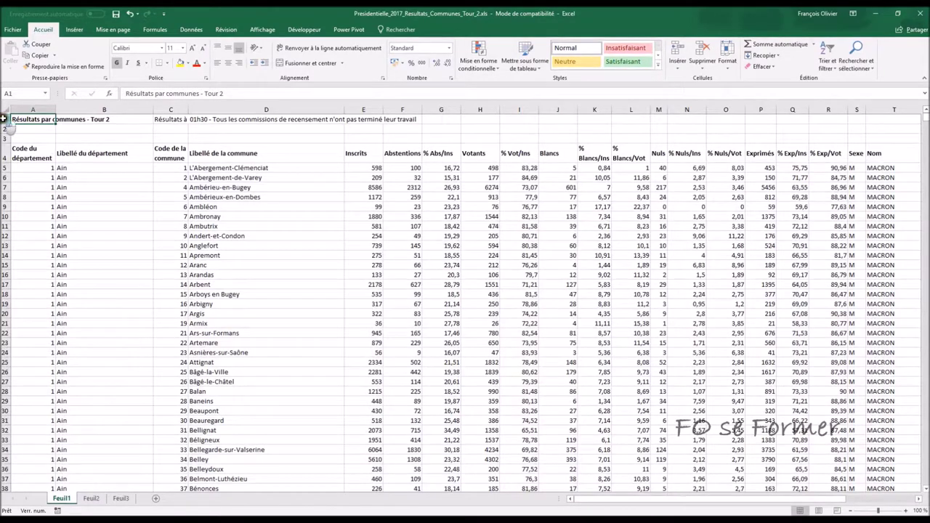
{"action": "left_click_drag", "start_coordinate": [5, 120], "coordinate": [3, 138]}
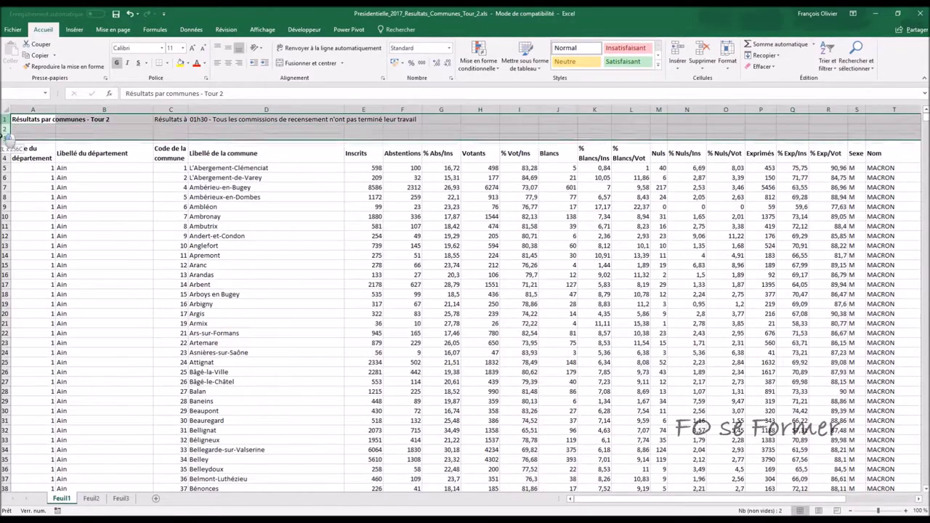
{"action": "key", "text": "ctrl+minus"}
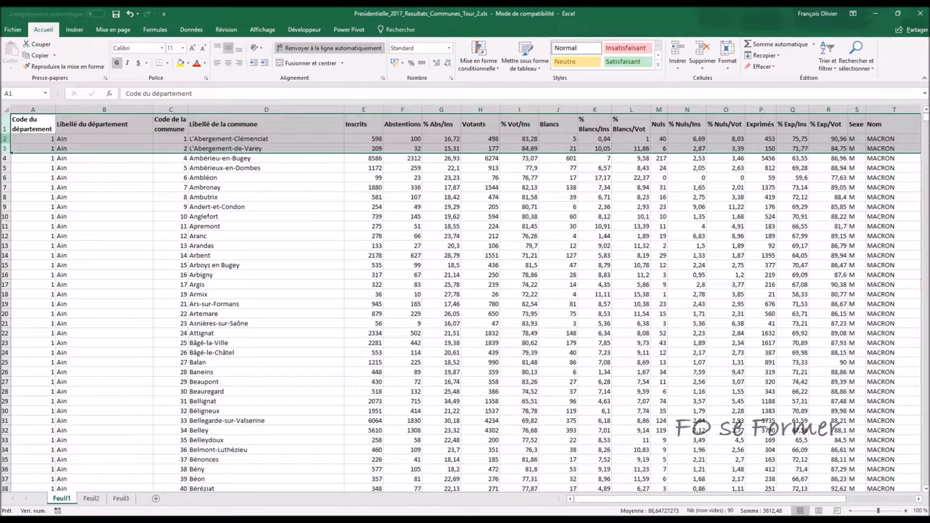
{"action": "left_click", "coordinate": [231, 197]}
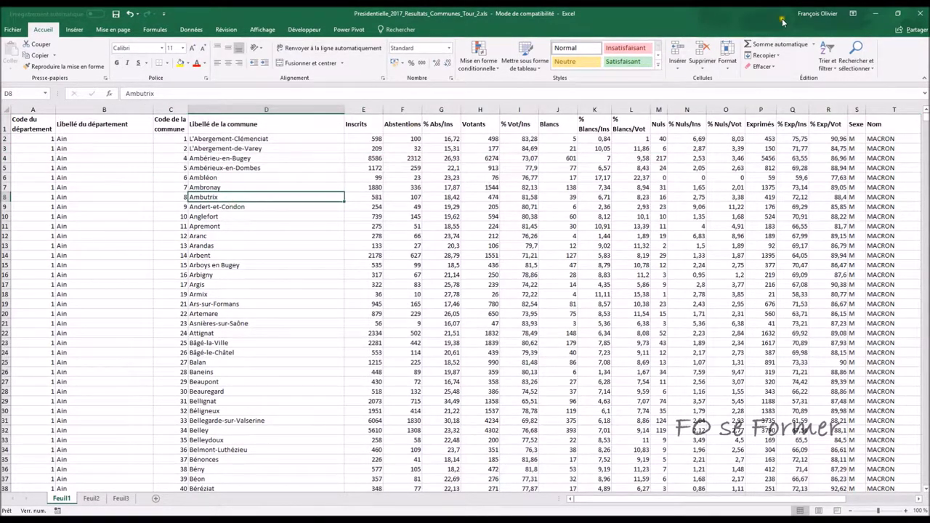
- Close the results workbook, saving changes, and return to Classeur1
{"action": "left_click", "coordinate": [921, 11]}
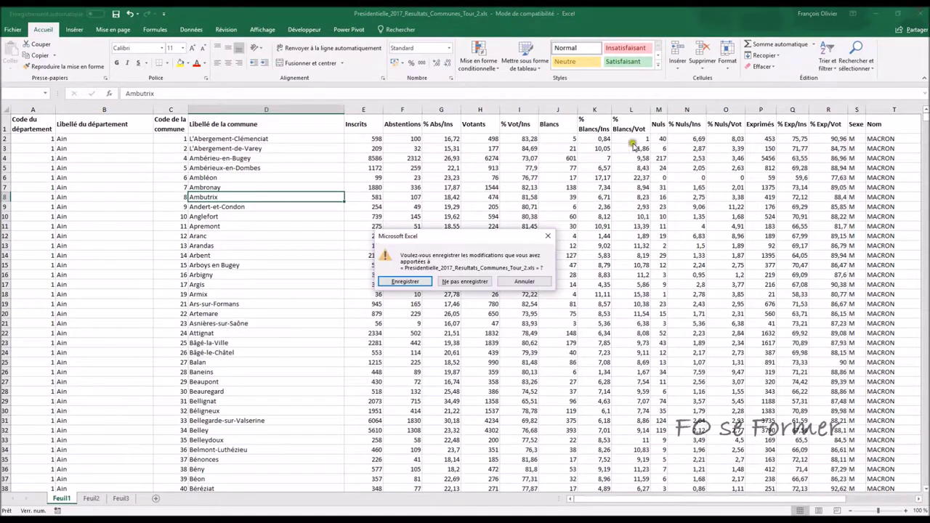
{"action": "left_click", "coordinate": [416, 286]}
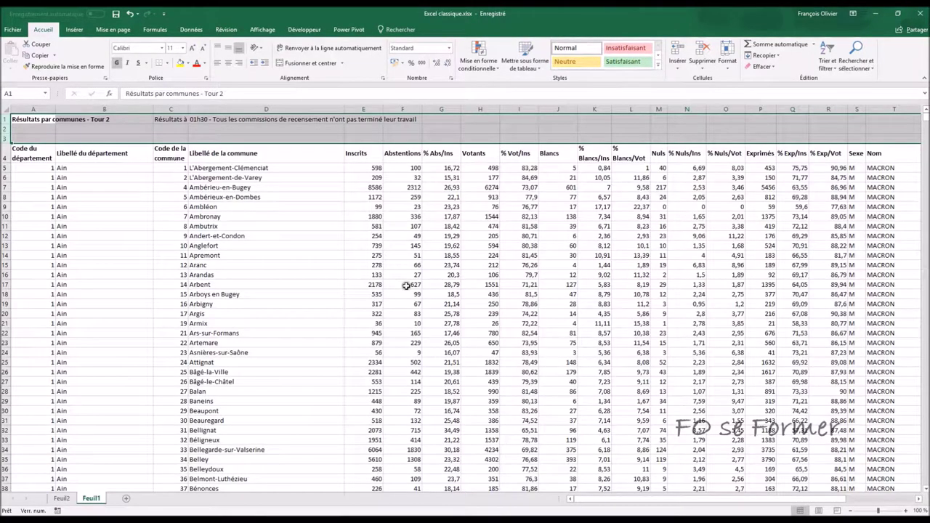
{"action": "mouse_move", "coordinate": [403, 255]}
{"action": "left_mouse_down"}
{"action": "mouse_move", "coordinate": [392, 249]}
{"action": "mouse_move", "coordinate": [403, 255]}
{"action": "left_mouse_up"}
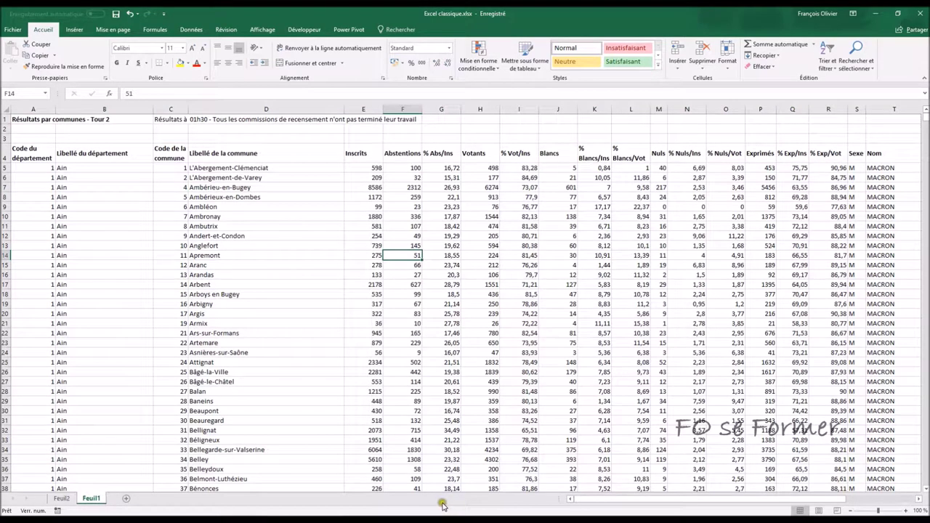
{"action": "mouse_move", "coordinate": [380, 520]}
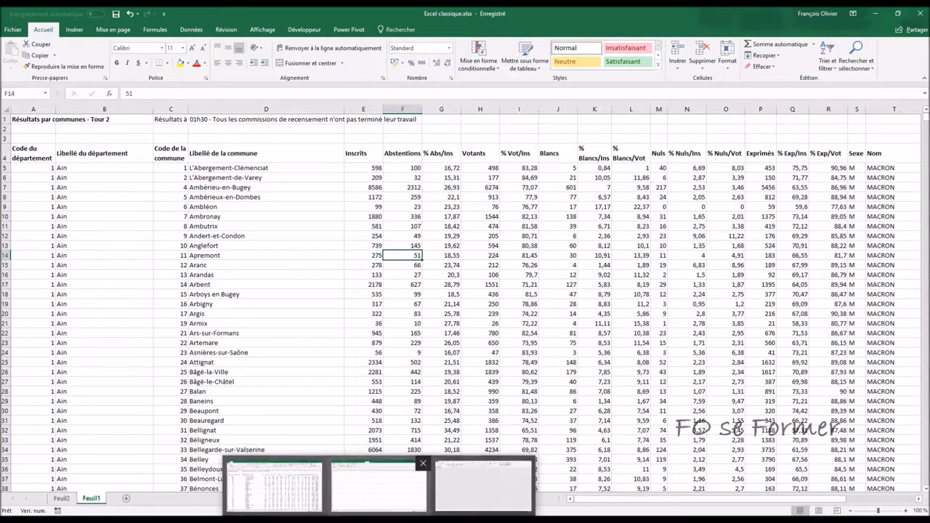
{"action": "left_click", "coordinate": [378, 487]}
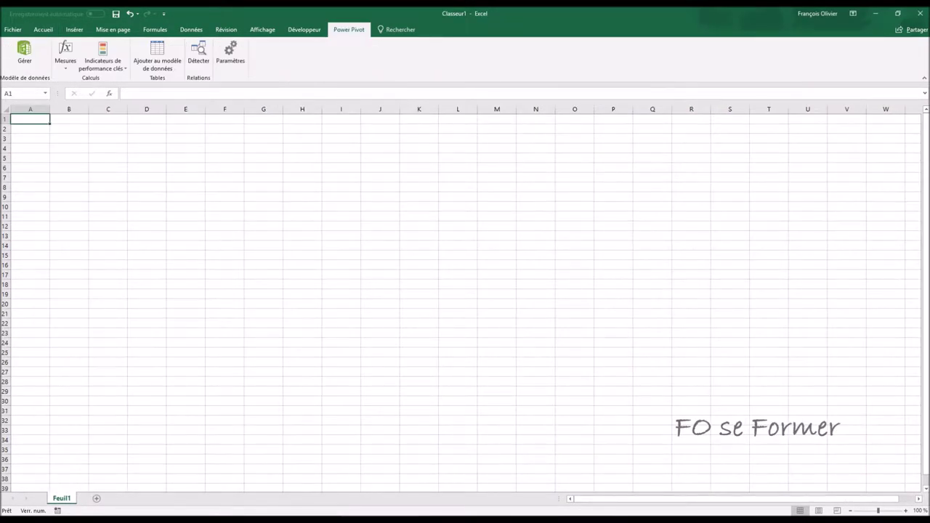
- Import Feuil1$ using the first row as headers, transferring 35 496 rows
{"action": "left_click", "coordinate": [465, 513]}
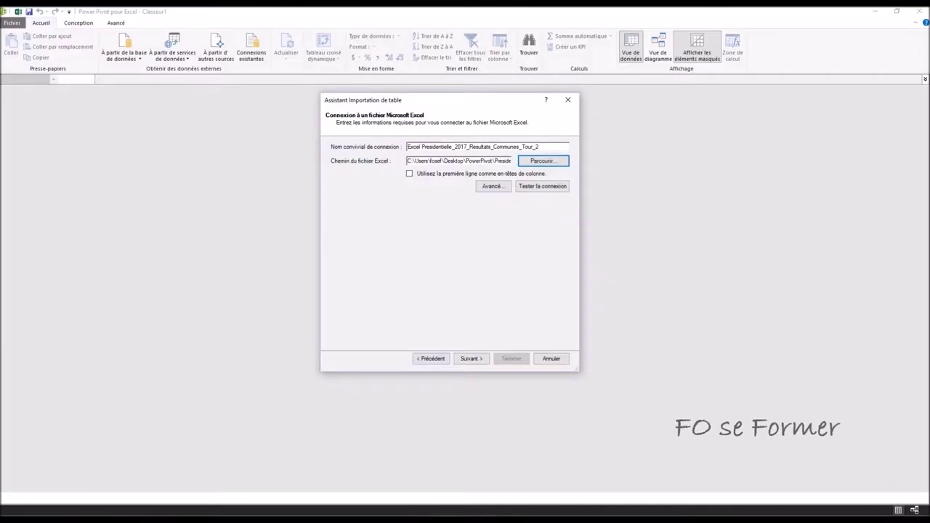
{"action": "left_click", "coordinate": [444, 175]}
{"action": "left_click", "coordinate": [409, 174]}
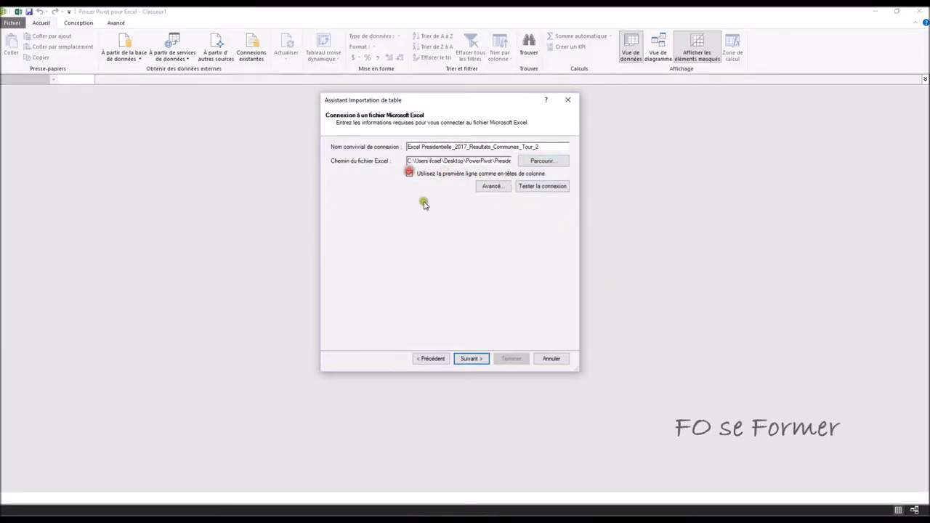
{"action": "left_click", "coordinate": [473, 360]}
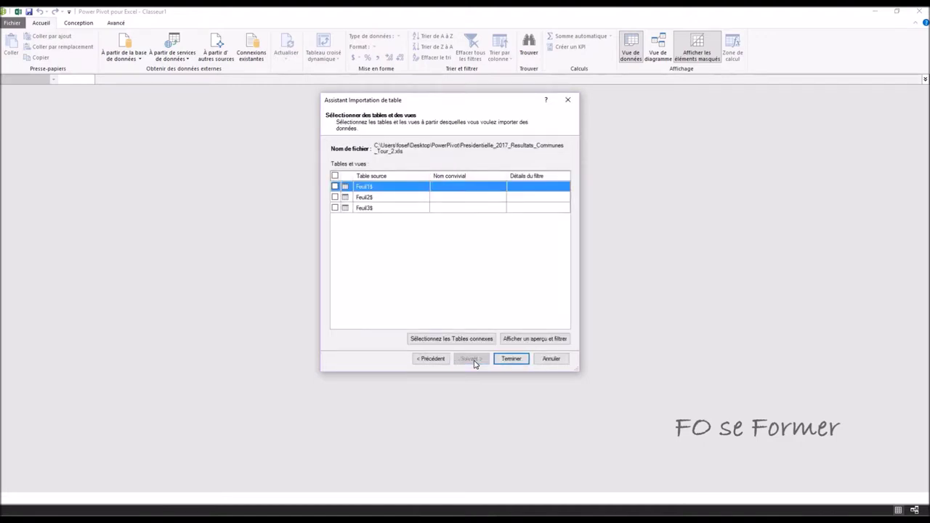
{"action": "left_click", "coordinate": [336, 186]}
{"action": "left_click", "coordinate": [511, 359]}
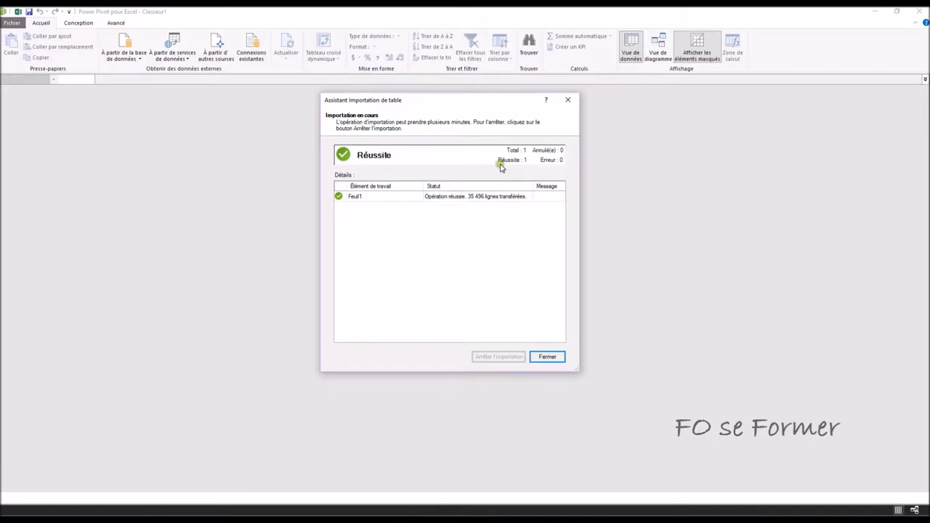
{"action": "left_click", "coordinate": [546, 356]}
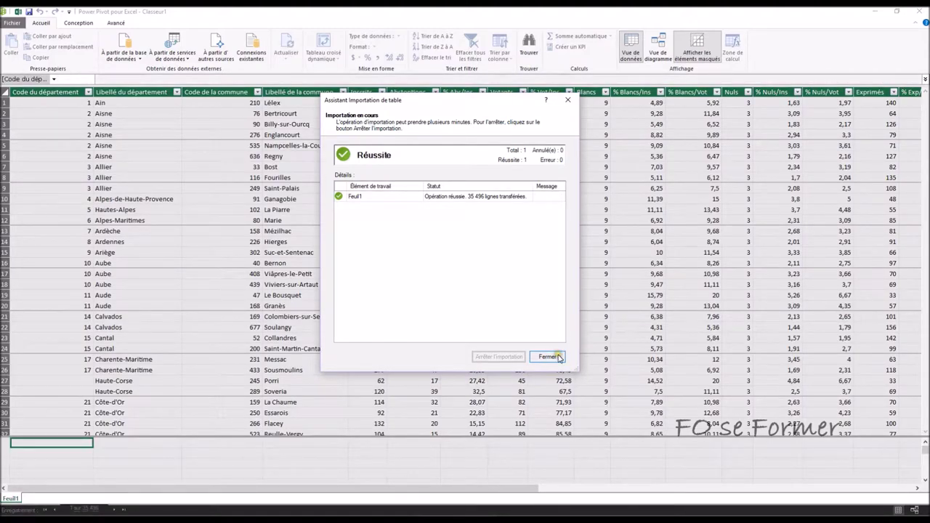
- Browse the imported 35 496-row commune table, then close the Power Pivot window
{"action": "left_click", "coordinate": [558, 357]}
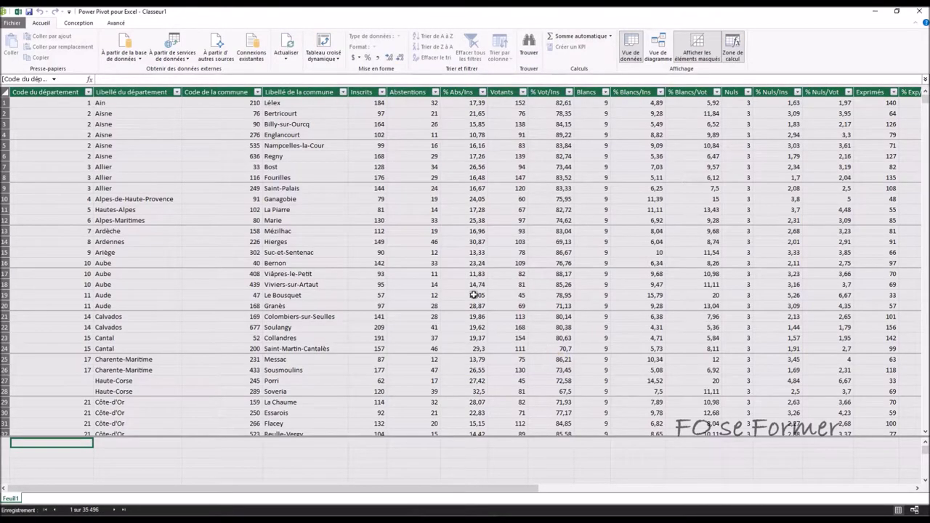
{"action": "left_click", "coordinate": [433, 244]}
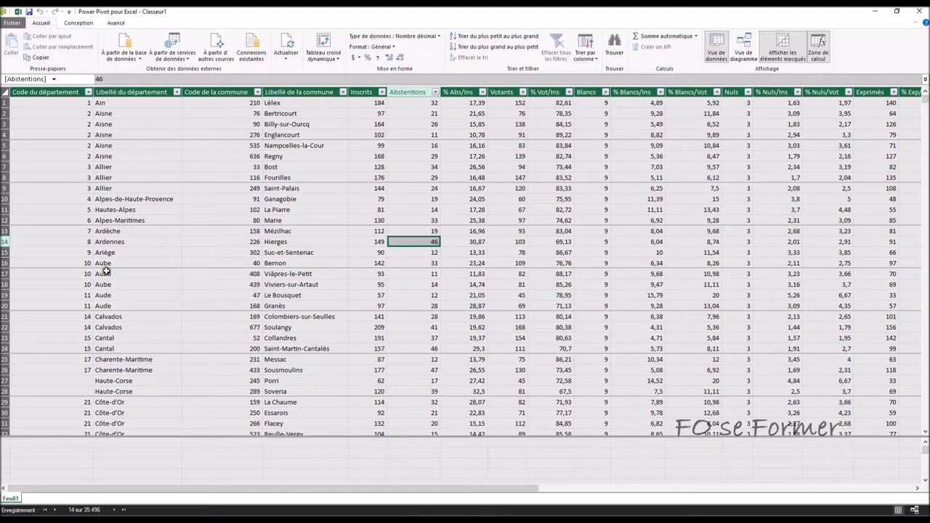
{"action": "scroll", "coordinate": [123, 369], "scroll_direction": "down", "scroll_amount": 1}
{"action": "scroll", "coordinate": [247, 356], "scroll_direction": "down", "scroll_amount": 1}
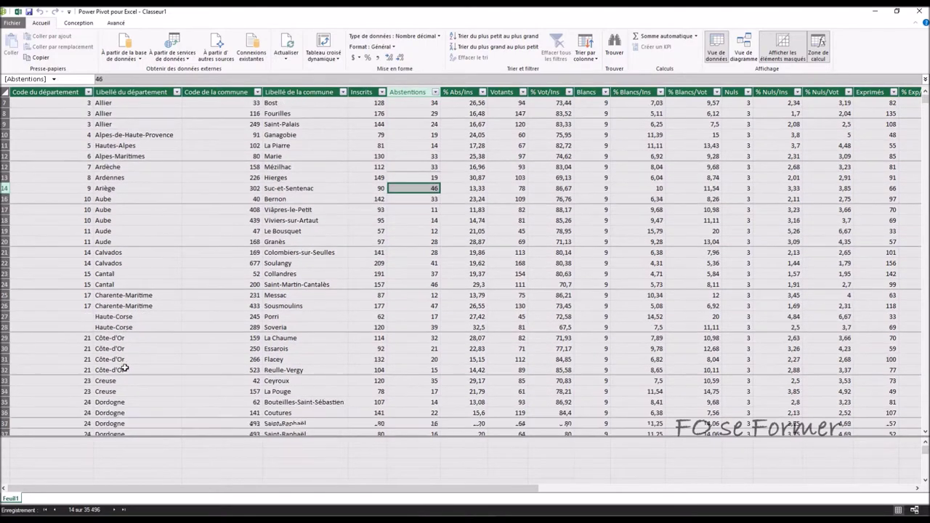
{"action": "scroll", "coordinate": [373, 343], "scroll_direction": "down", "scroll_amount": 1}
{"action": "left_click_drag", "start_coordinate": [925, 104], "coordinate": [925, 419]}
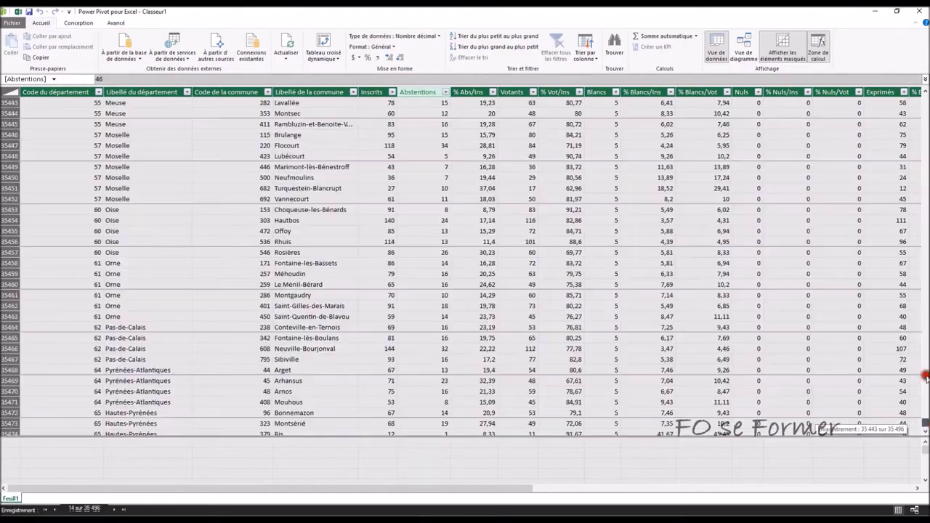
{"action": "left_click_drag", "start_coordinate": [925, 419], "coordinate": [926, 102]}
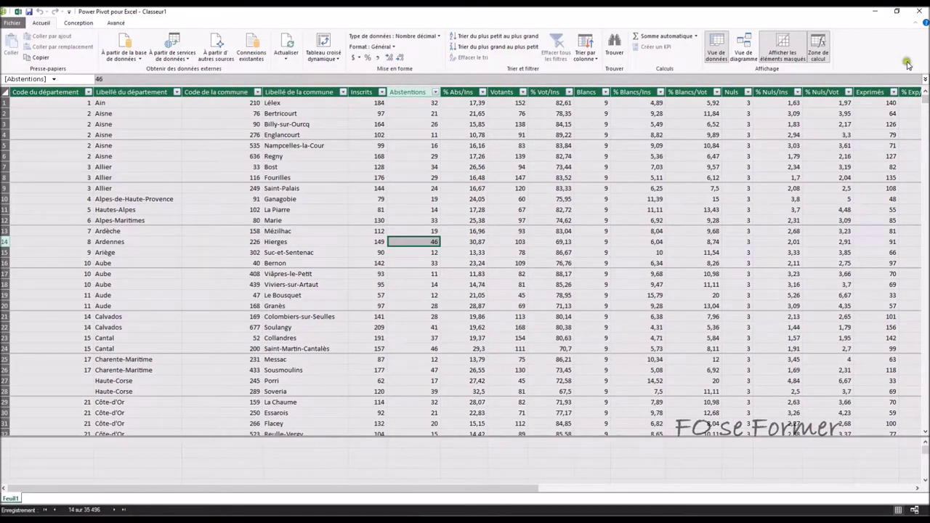
{"action": "left_click", "coordinate": [916, 12]}
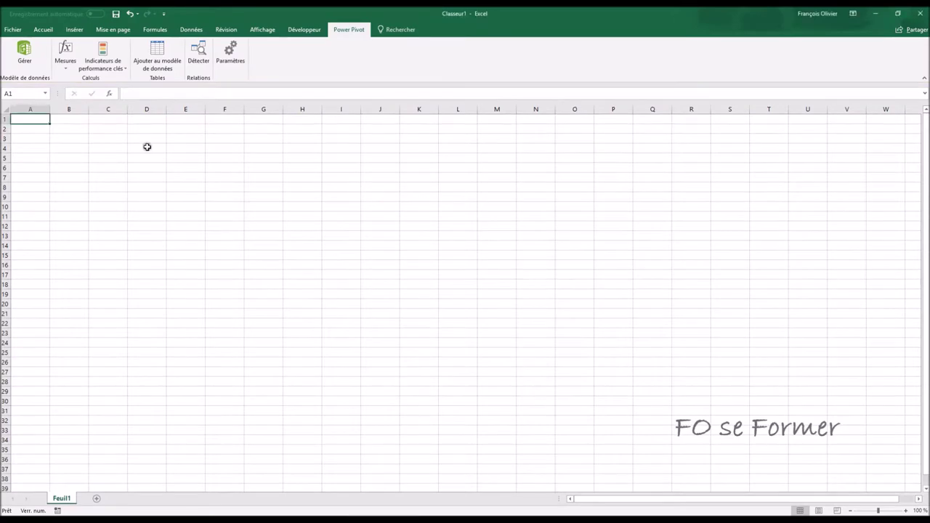
- Save Classeur1 as Excel powerpivot.xlsx in the desktop PowerPivot folder, then view that folder
{"action": "left_click", "coordinate": [88, 165]}
{"action": "left_click", "coordinate": [40, 31]}
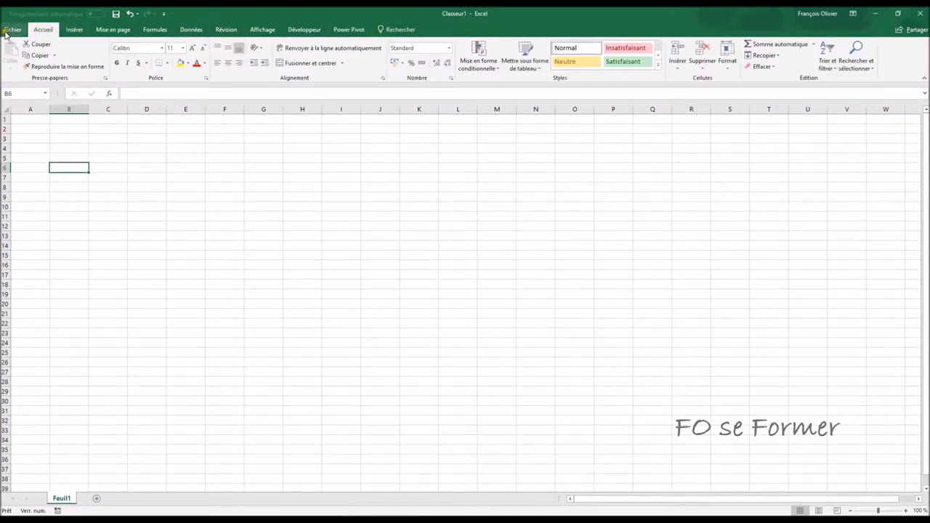
{"action": "left_click", "coordinate": [8, 30]}
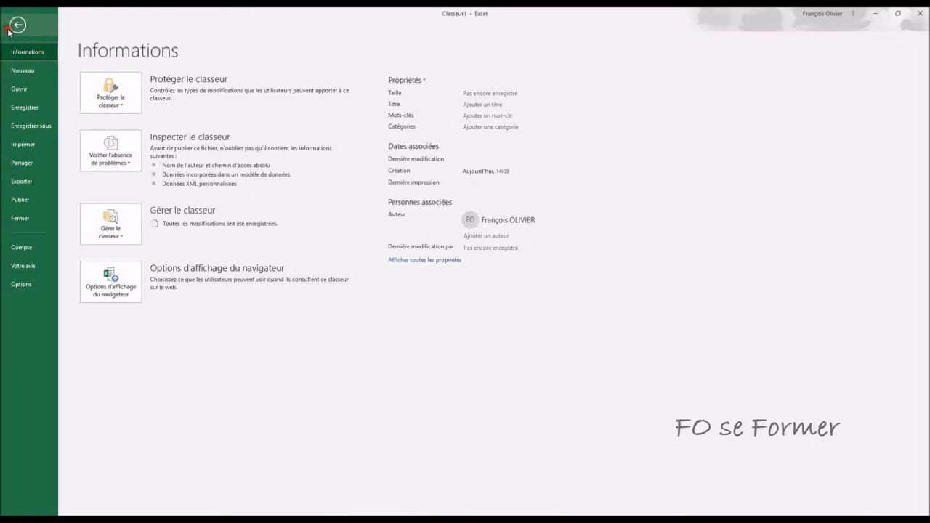
{"action": "left_click", "coordinate": [33, 124]}
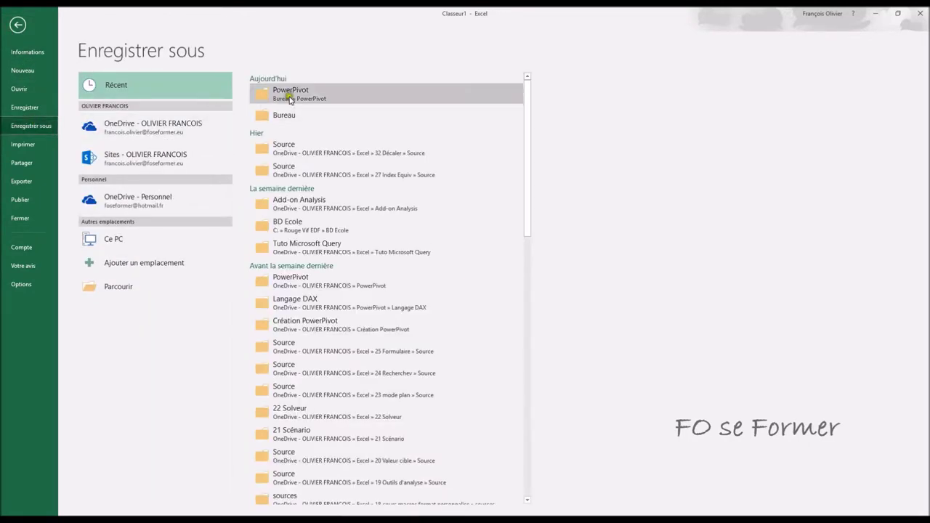
{"action": "left_click", "coordinate": [325, 90]}
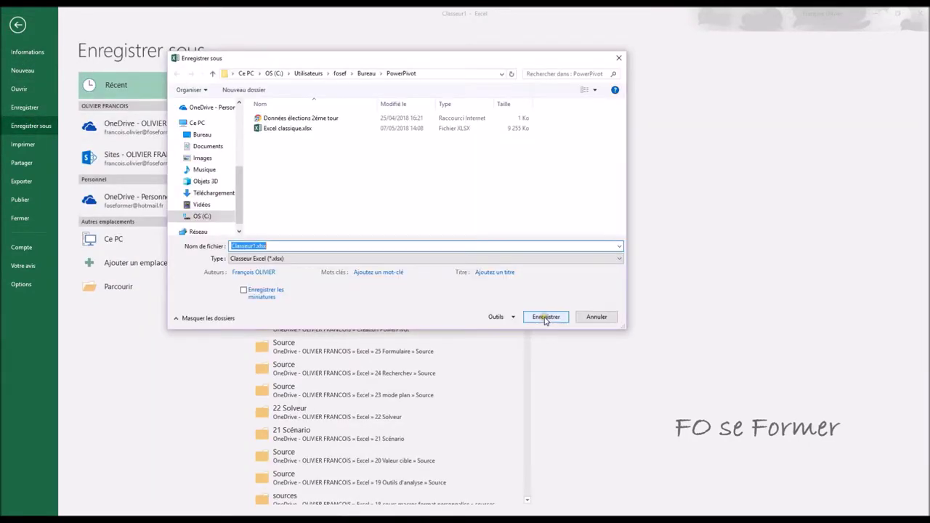
{"action": "type", "text": "Exc"}
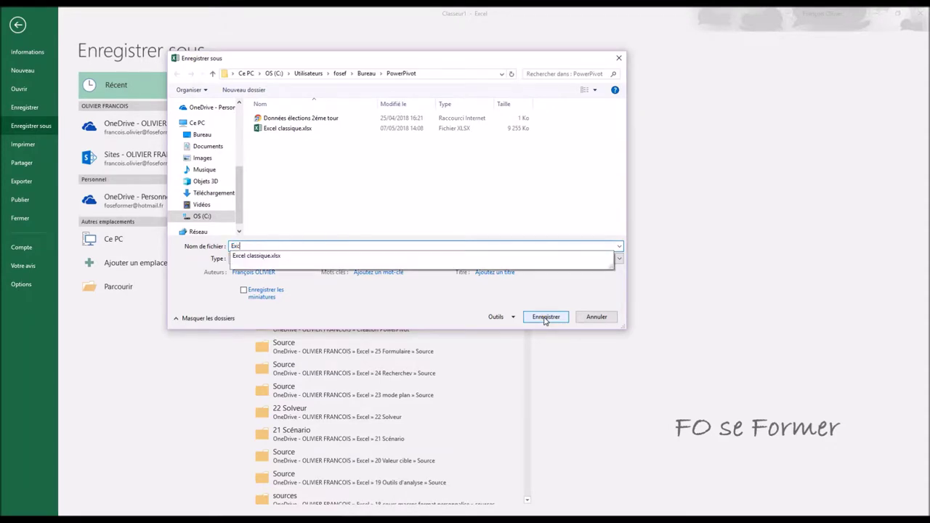
{"action": "type", "text": "el powerpivot"}
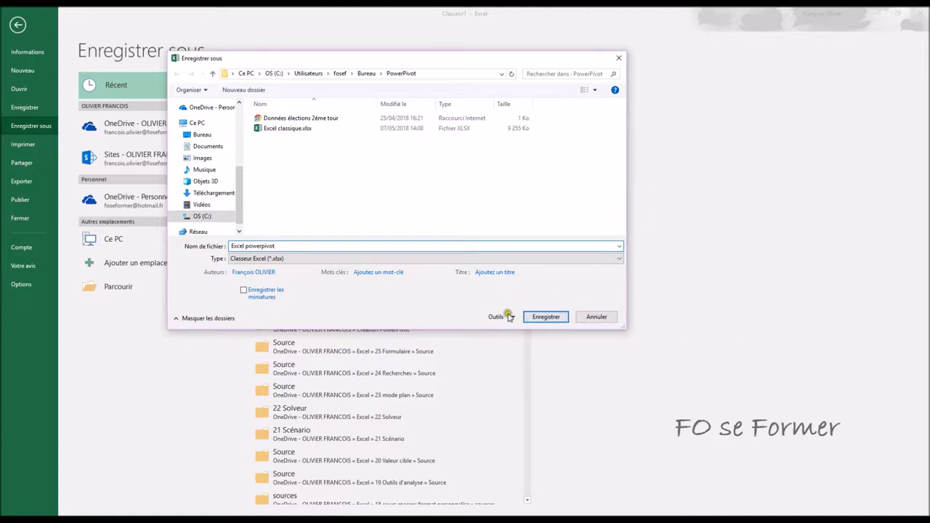
{"action": "left_click", "coordinate": [546, 317]}
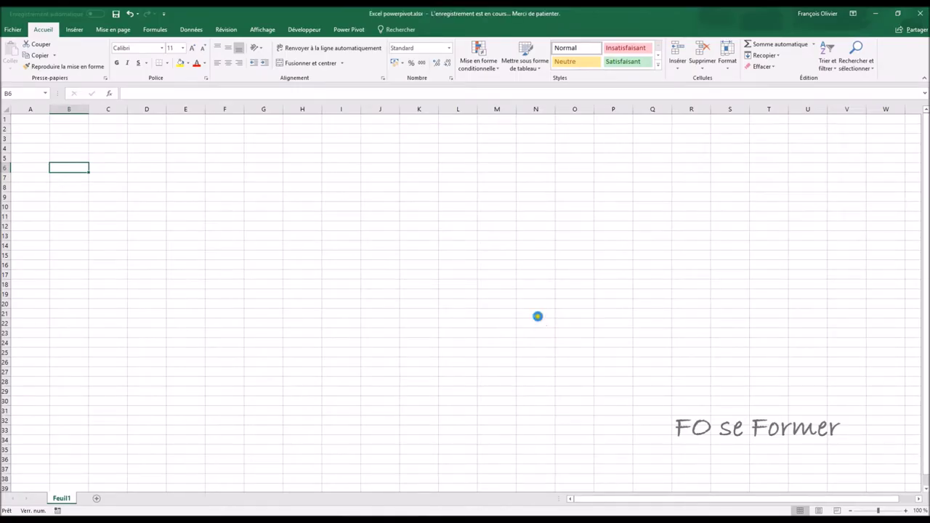
{"action": "mouse_move", "coordinate": [532, 512]}
{"action": "left_click", "coordinate": [512, 483]}
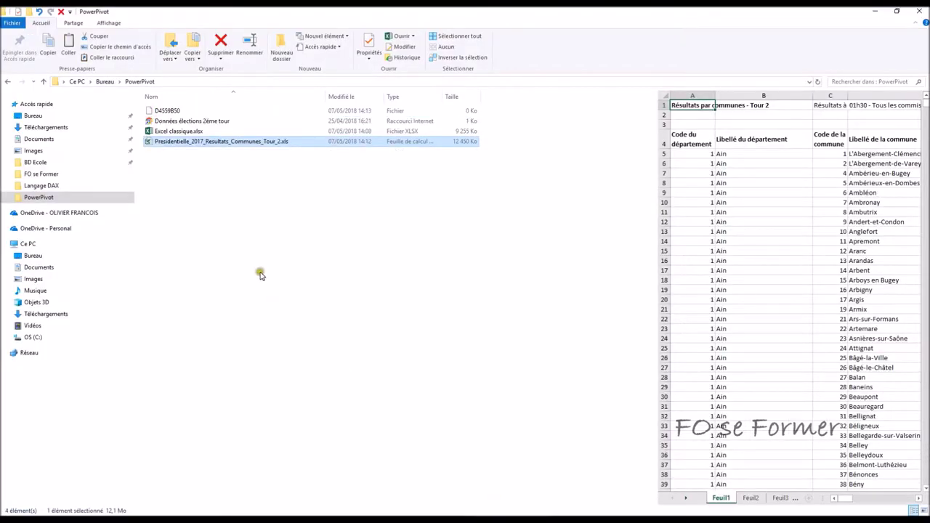
- Preview Excel powerpivot.xlsx and Excel classique.xlsx in the folder, then return to Excel powerpivot
{"action": "left_click", "coordinate": [183, 189]}
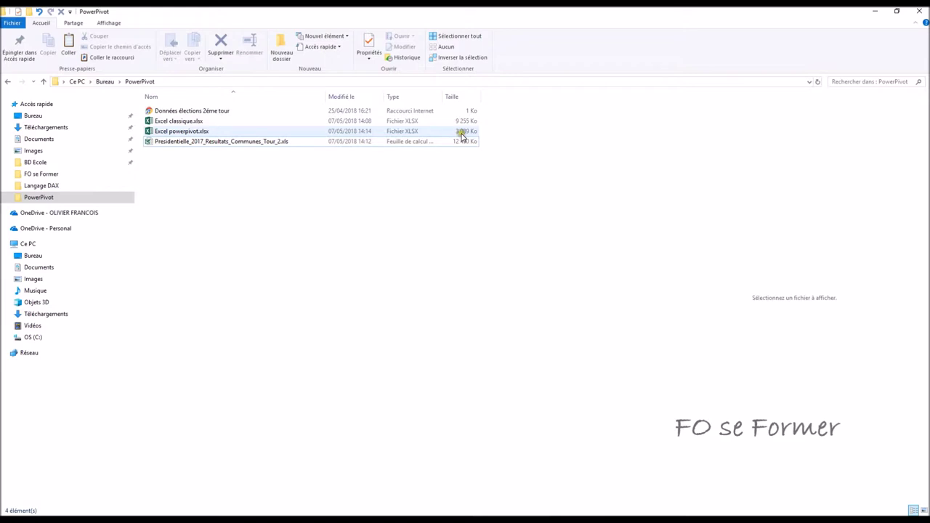
{"action": "left_click", "coordinate": [278, 134]}
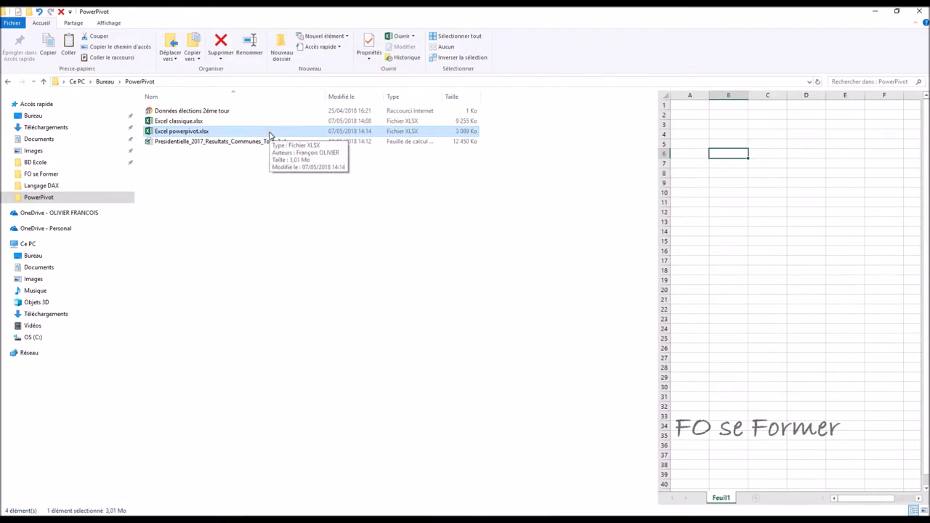
{"action": "left_click", "coordinate": [231, 123]}
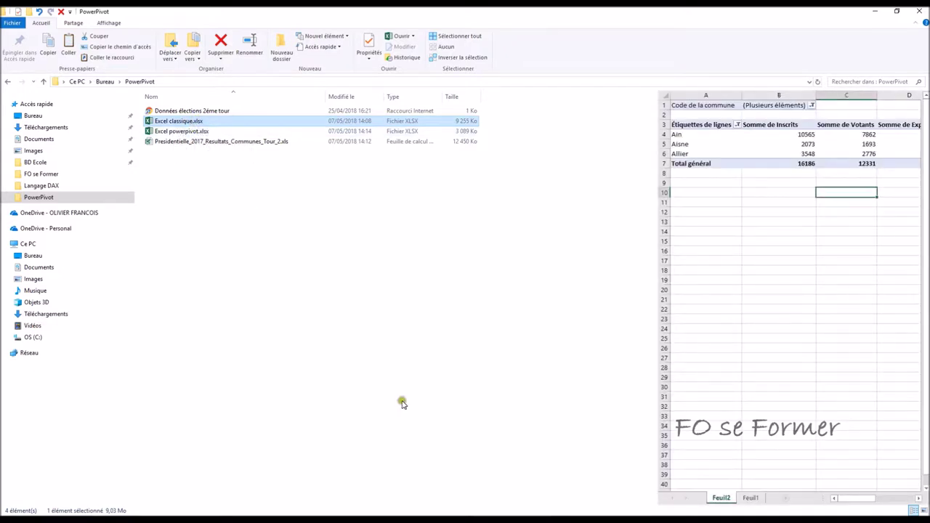
{"action": "mouse_move", "coordinate": [338, 520]}
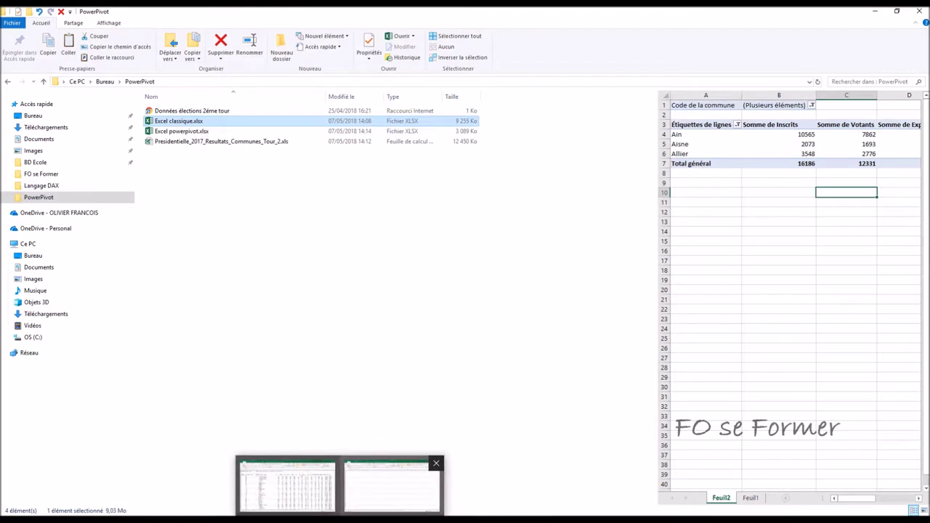
{"action": "left_click", "coordinate": [392, 486]}
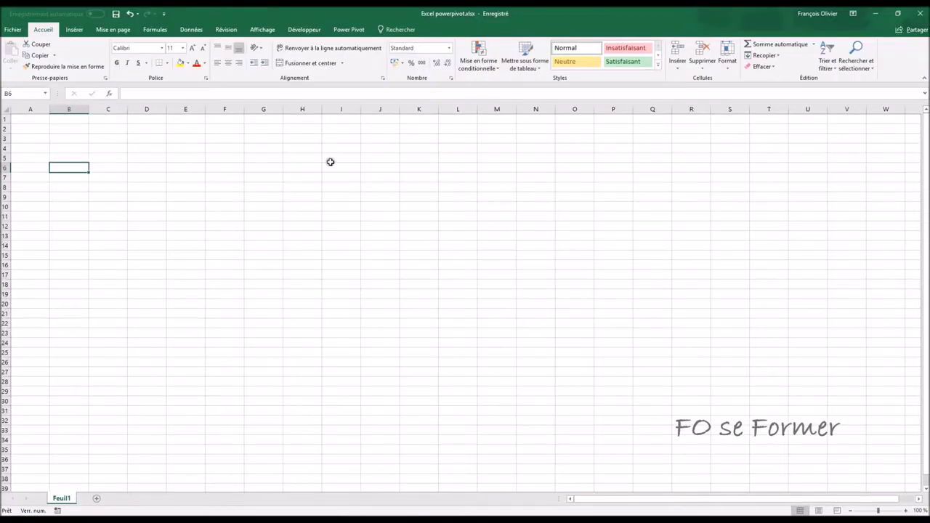
- Open the Power Pivot data model window from the Power Pivot tab
{"action": "left_click", "coordinate": [346, 29]}
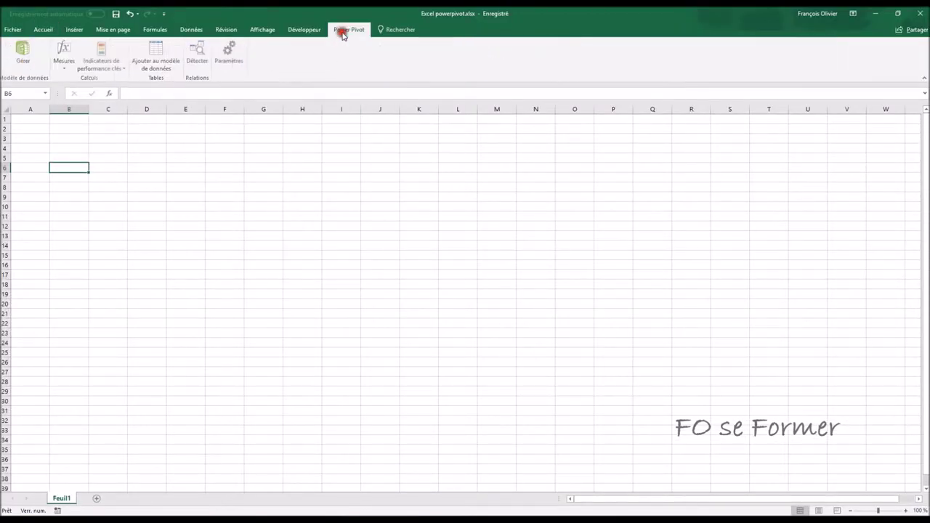
{"action": "left_click", "coordinate": [27, 61]}
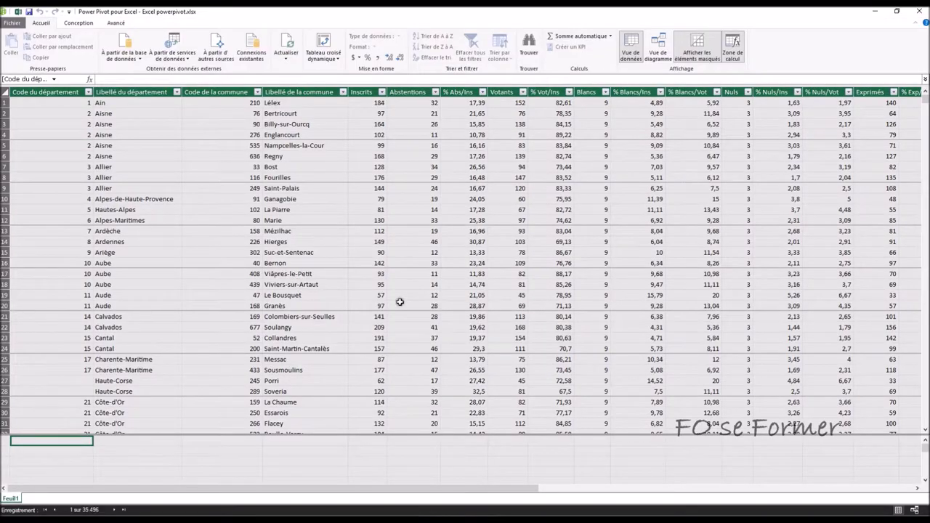
{"action": "left_click_drag", "start_coordinate": [519, 488], "coordinate": [830, 482]}
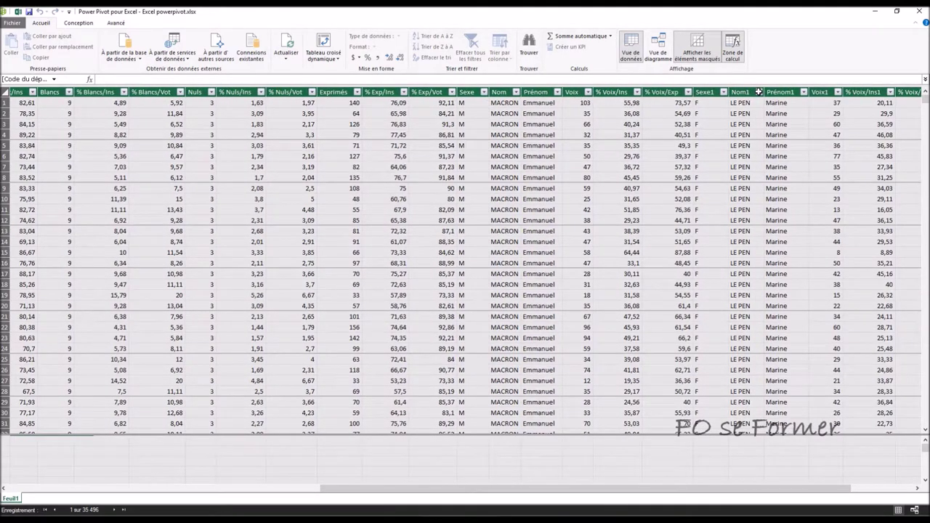
- Rename the first Voix column to Voix MACRON and widen it
{"action": "left_click", "coordinate": [576, 91]}
{"action": "right_click", "coordinate": [576, 92]}
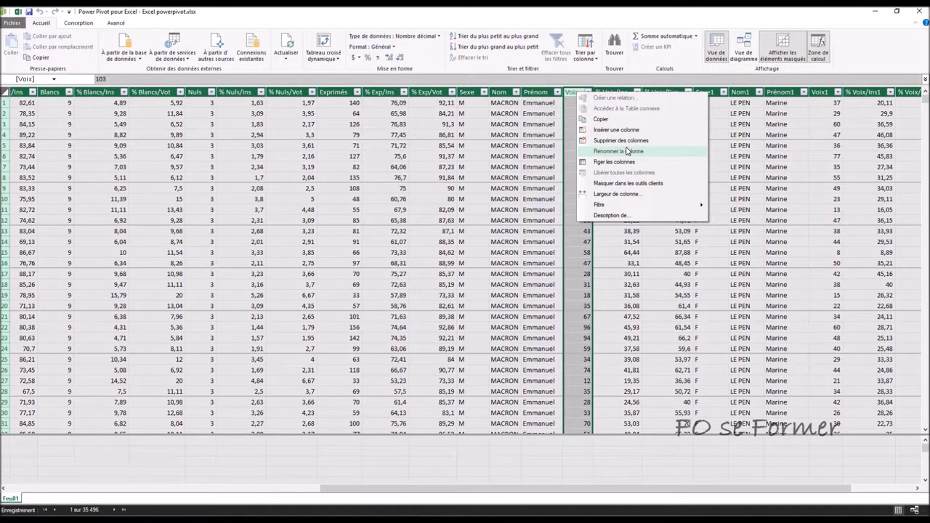
{"action": "left_click", "coordinate": [626, 151]}
{"action": "type", "text": "MACRON"}
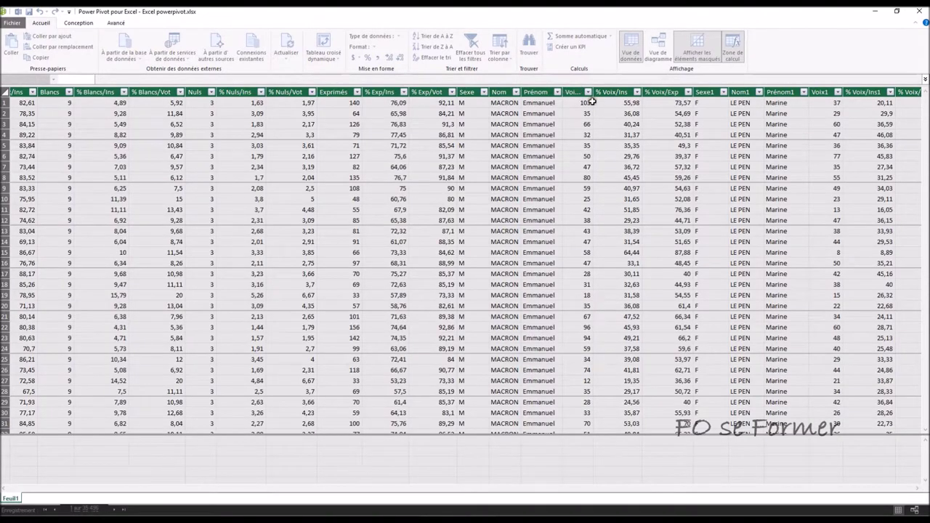
{"action": "left_click_drag", "start_coordinate": [593, 91], "coordinate": [617, 91]}
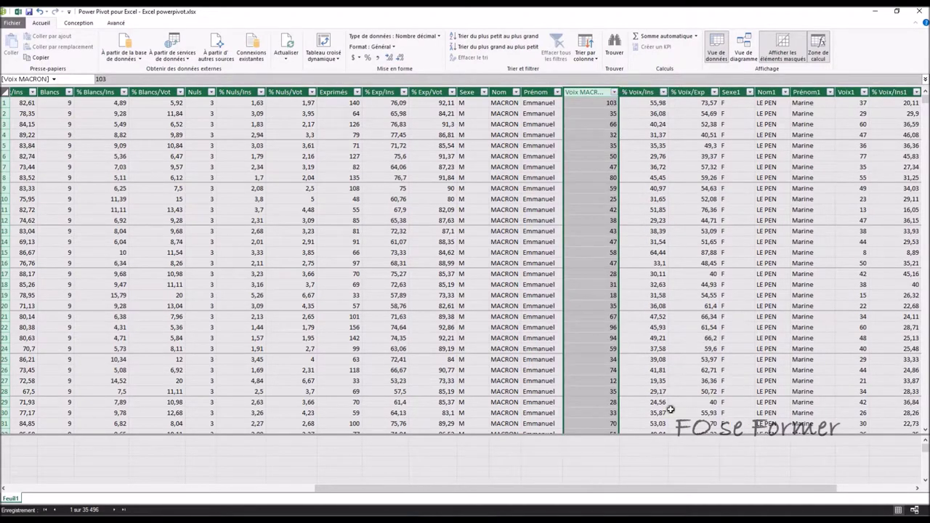
- Scroll to the Voix1 column and bring up its column menu
{"action": "left_click_drag", "start_coordinate": [675, 488], "coordinate": [741, 481]}
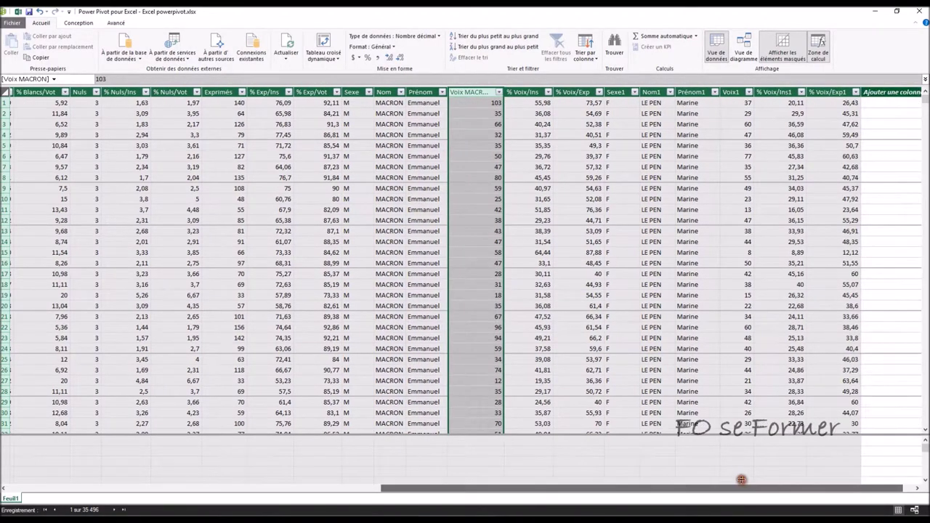
{"action": "left_click", "coordinate": [735, 92]}
{"action": "right_click", "coordinate": [736, 92]}
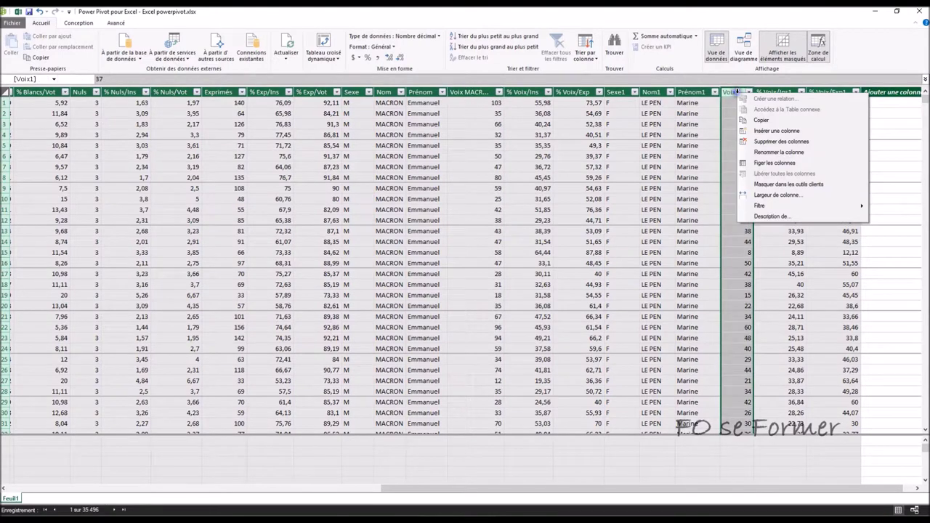
- Rename the Voix1 column to Voix LE PEN and narrow it to fit
{"action": "left_click", "coordinate": [777, 152]}
{"action": "key", "text": "End"}
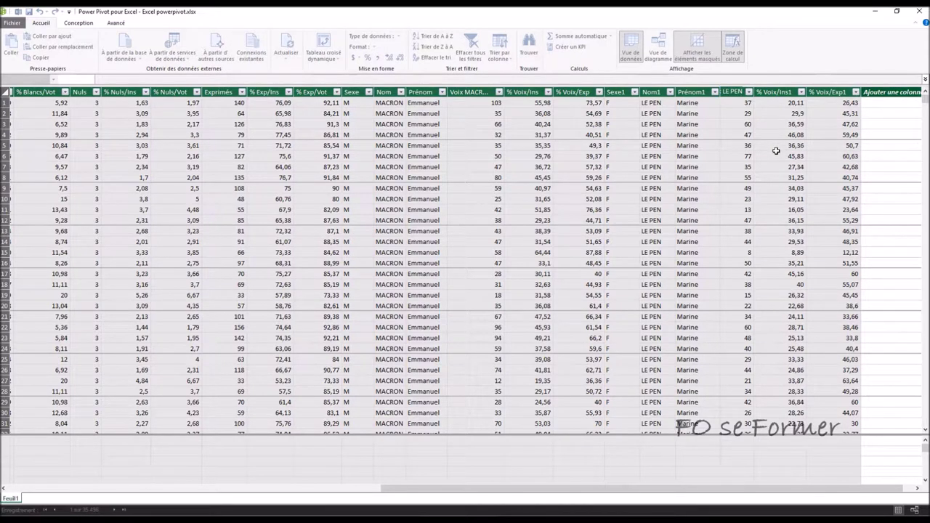
{"action": "key", "text": "Return"}
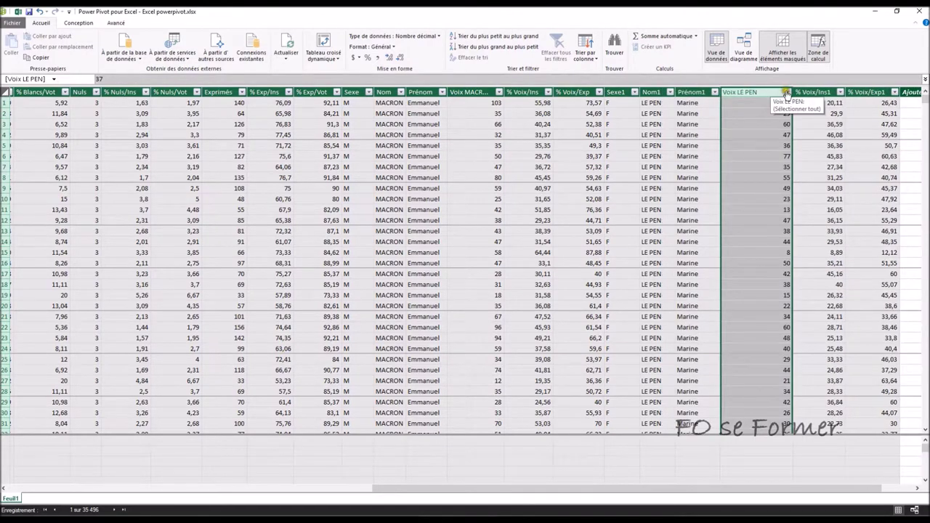
{"action": "left_click_drag", "start_coordinate": [789, 91], "coordinate": [761, 91]}
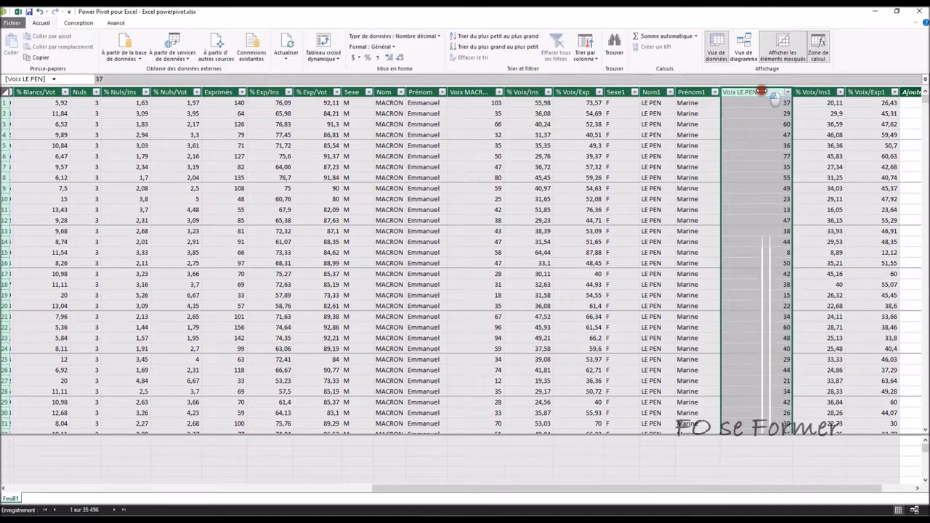
{"action": "left_click", "coordinate": [744, 125]}
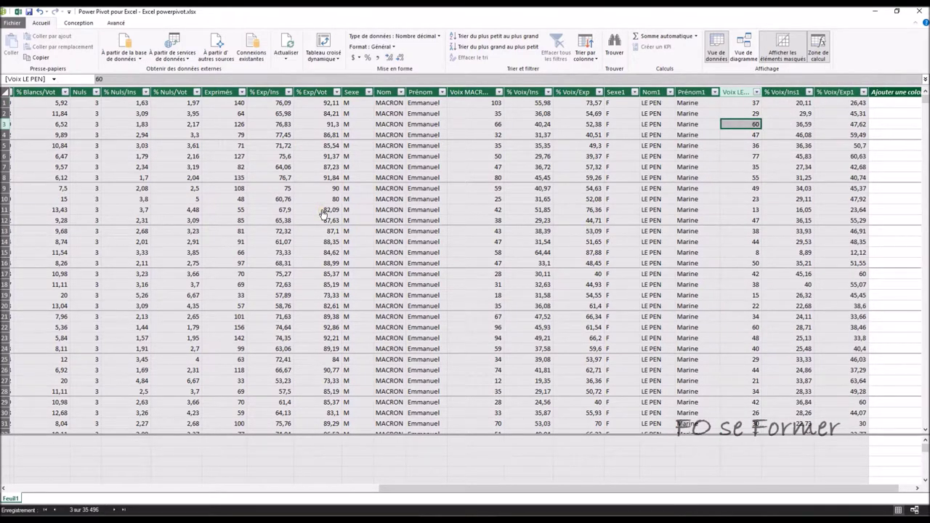
- Create a data-model pivot table on the existing Feuil1 sheet at cell A1
{"action": "left_click", "coordinate": [328, 55]}
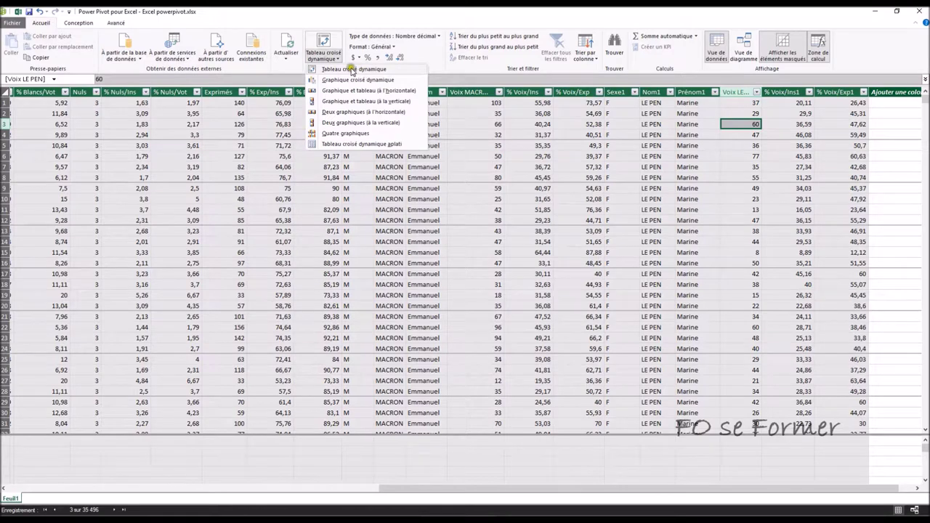
{"action": "left_click", "coordinate": [322, 70]}
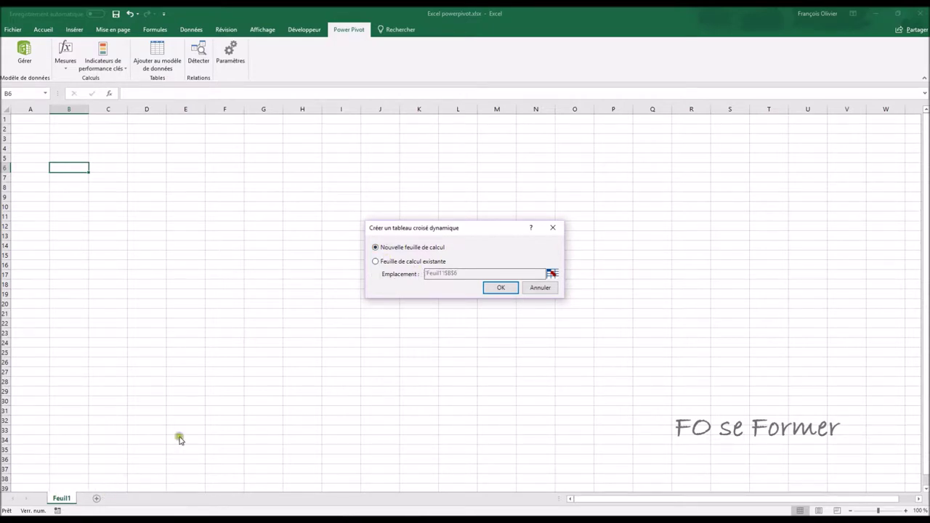
{"action": "left_click", "coordinate": [402, 262]}
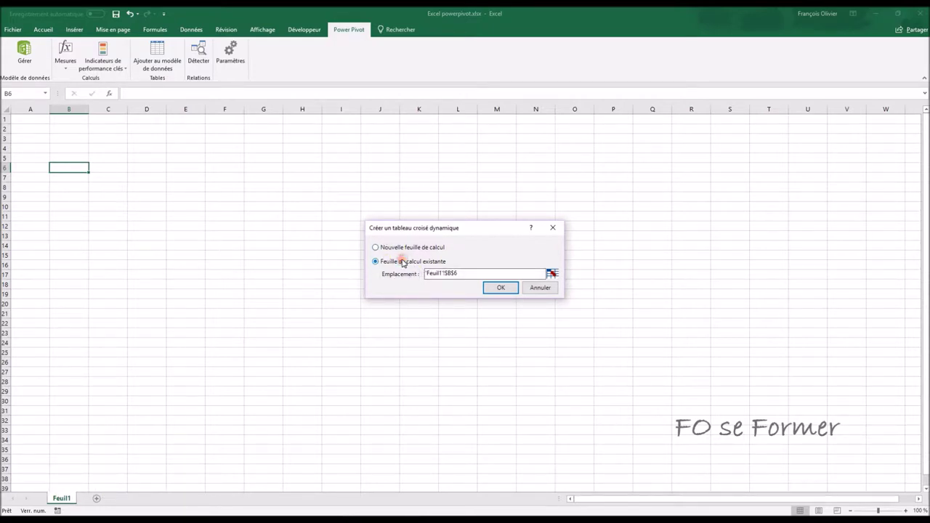
{"action": "left_click_drag", "start_coordinate": [462, 275], "coordinate": [414, 274]}
{"action": "key", "text": "BackSpace"}
{"action": "left_click", "coordinate": [552, 273]}
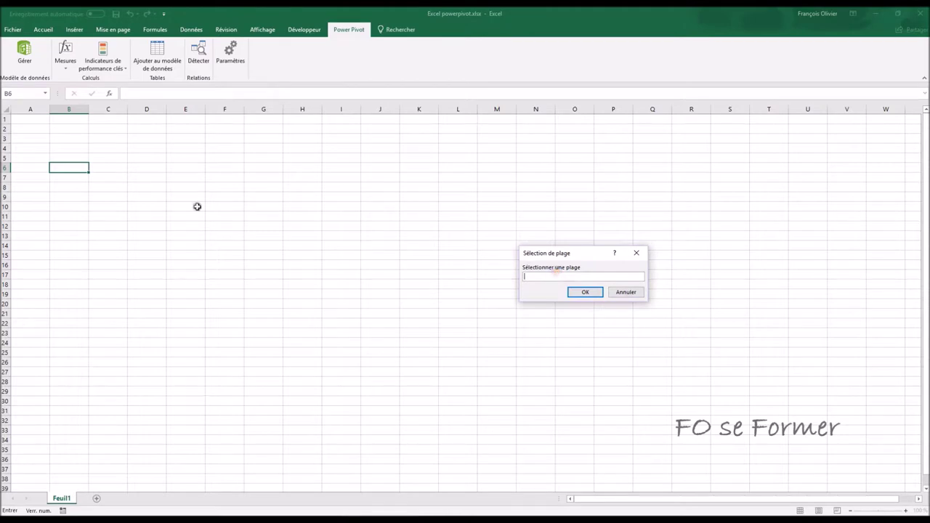
{"action": "left_click", "coordinate": [27, 119]}
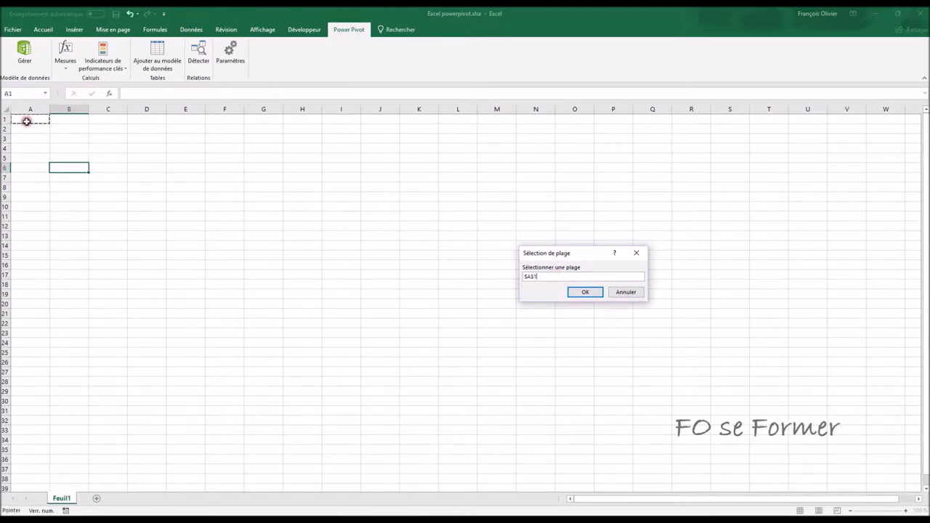
{"action": "left_click", "coordinate": [570, 292]}
{"action": "left_click", "coordinate": [502, 287]}
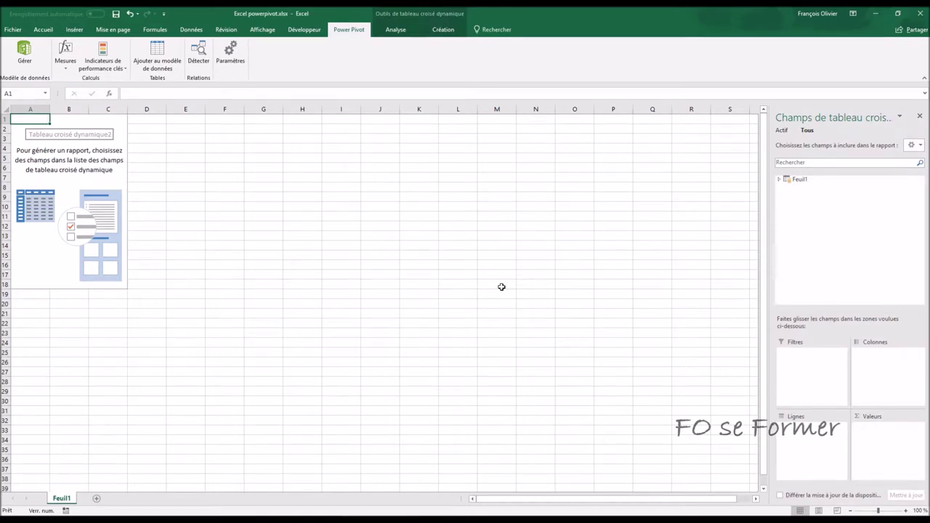
- Add Voix MACRON to the values and Libellé du département as row labels
{"action": "left_click", "coordinate": [777, 180]}
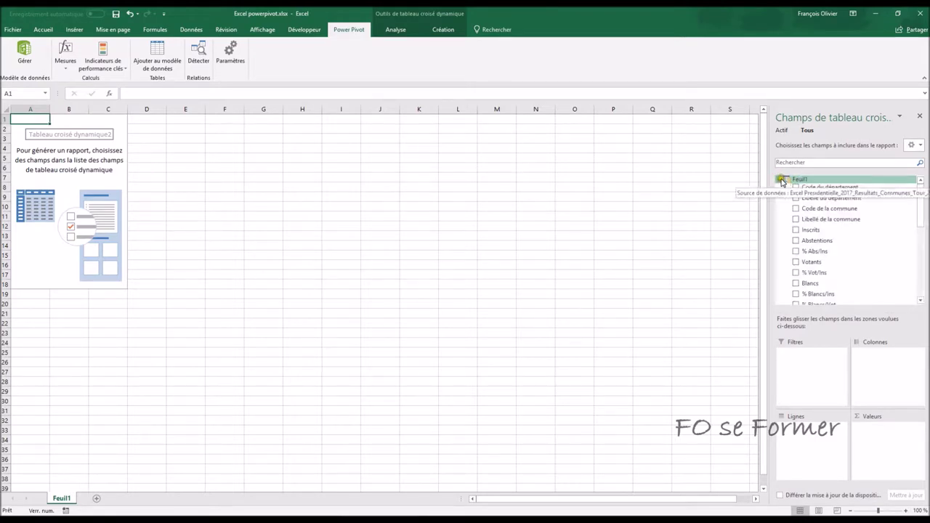
{"action": "left_click", "coordinate": [780, 179]}
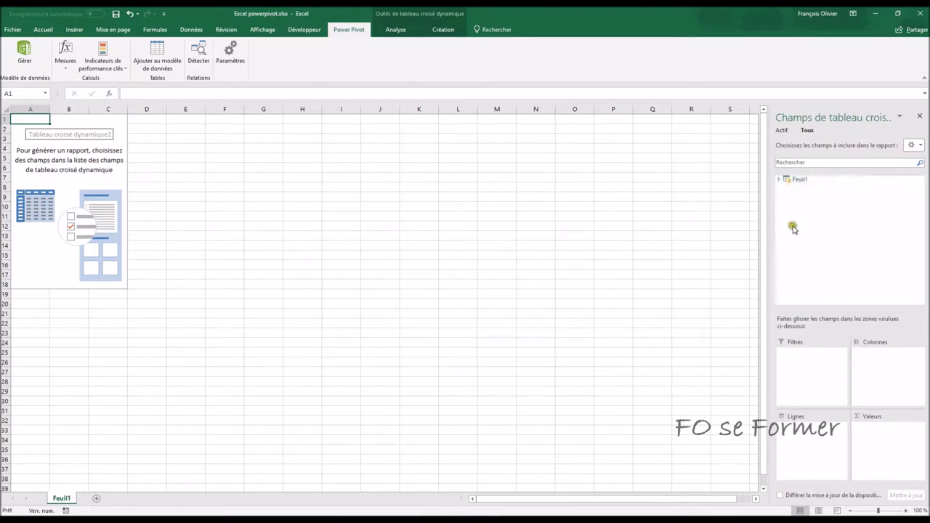
{"action": "left_click", "coordinate": [778, 180]}
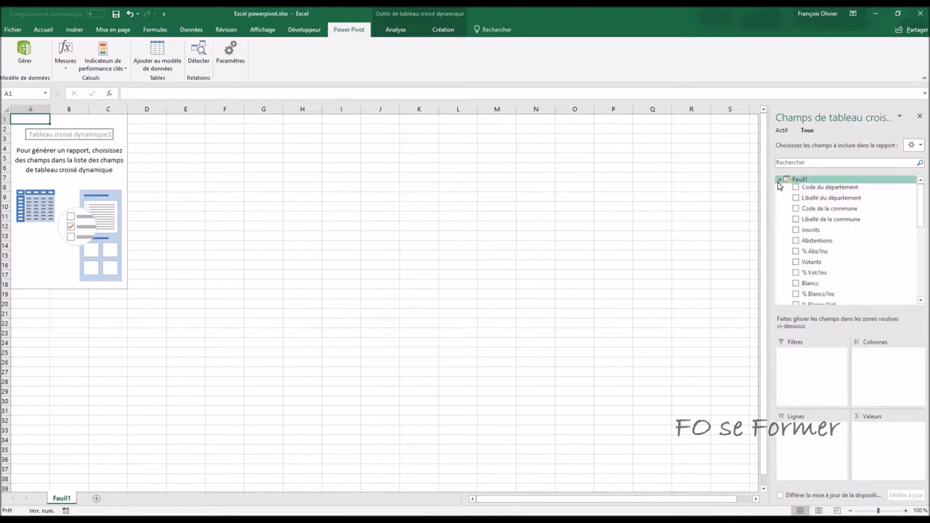
{"action": "left_click_drag", "start_coordinate": [920, 208], "coordinate": [920, 259]}
{"action": "left_click", "coordinate": [796, 252]}
{"action": "left_click_drag", "start_coordinate": [919, 245], "coordinate": [920, 273]}
{"action": "left_click_drag", "start_coordinate": [800, 271], "coordinate": [798, 274]}
{"action": "left_click_drag", "start_coordinate": [919, 272], "coordinate": [918, 194]}
{"action": "left_click", "coordinate": [796, 198]}
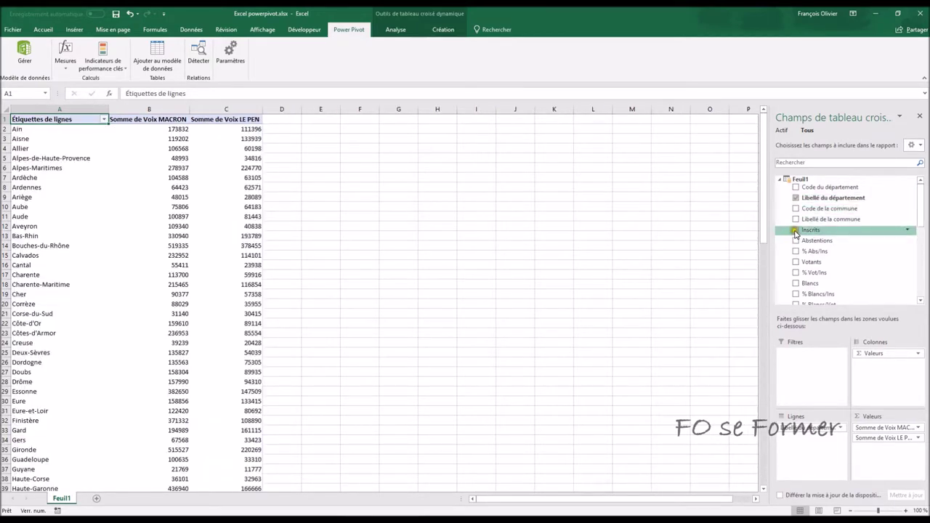
- Add Inscrits, Votants and Exprimés to the pivot values
{"action": "left_click", "coordinate": [795, 231]}
{"action": "left_click", "coordinate": [796, 262]}
{"action": "left_click", "coordinate": [922, 248]}
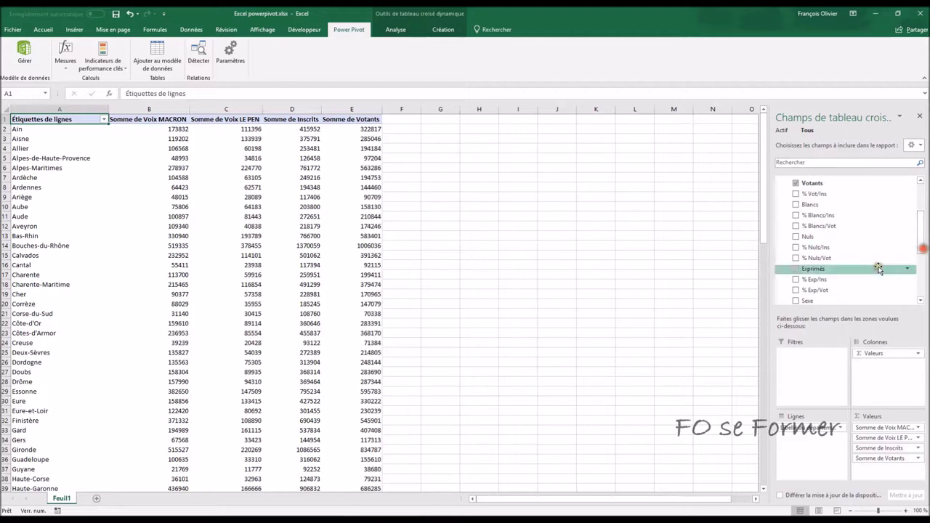
{"action": "left_click", "coordinate": [796, 270]}
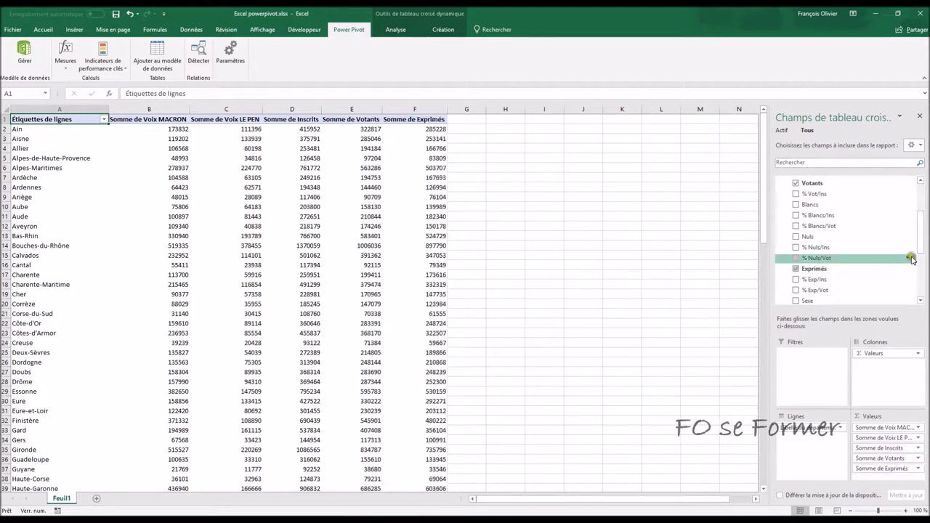
{"action": "left_click", "coordinate": [921, 188]}
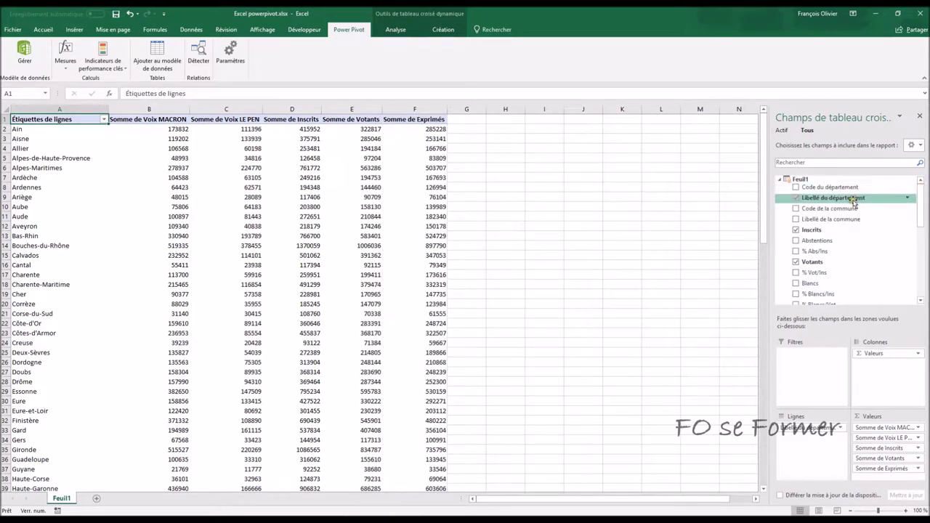
- Filter by Code de la commune, order values Inscrits, Votants, Exprimés first, and save
{"action": "left_click_drag", "start_coordinate": [828, 208], "coordinate": [805, 357]}
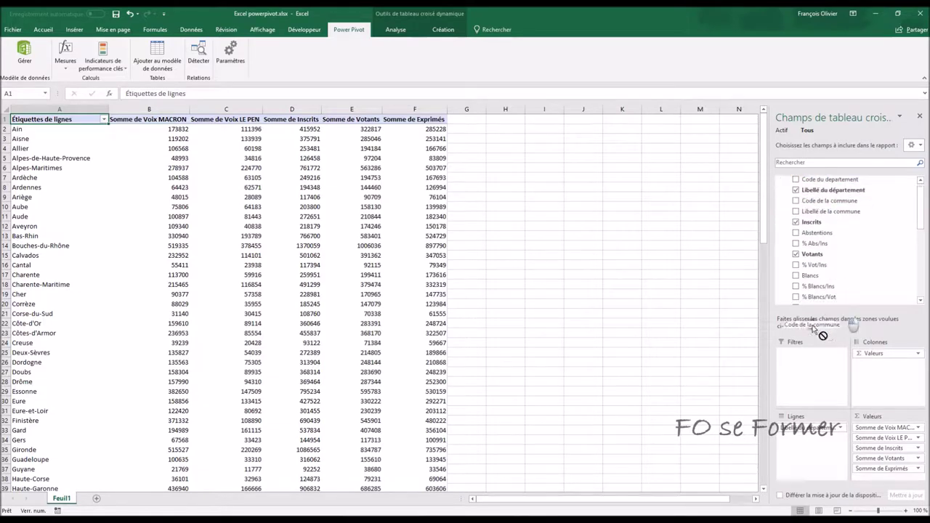
{"action": "left_click_drag", "start_coordinate": [805, 357], "coordinate": [806, 358]}
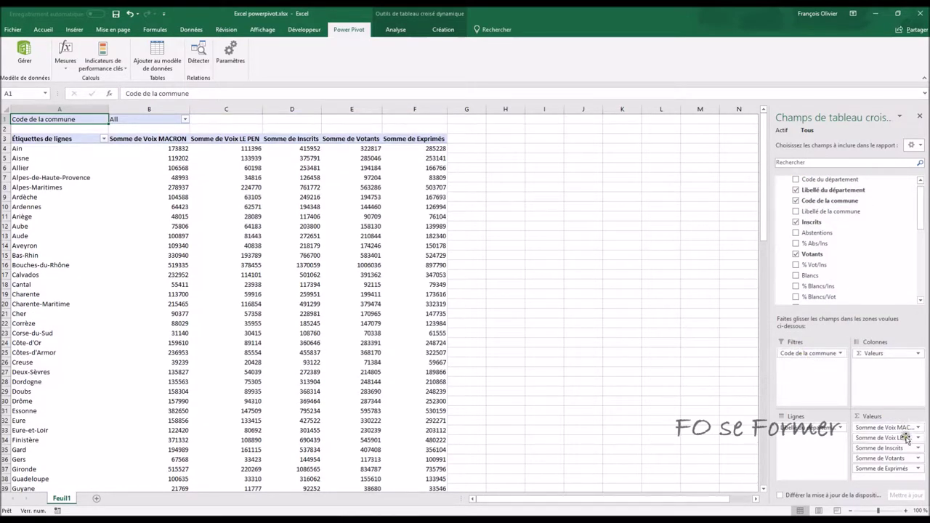
{"action": "left_click_drag", "start_coordinate": [894, 449], "coordinate": [888, 428]}
{"action": "left_click_drag", "start_coordinate": [891, 460], "coordinate": [889, 438]}
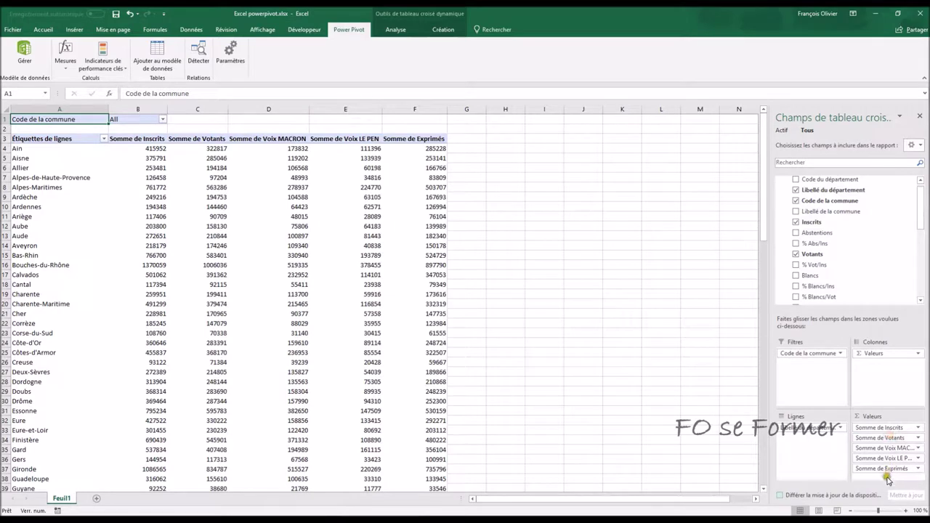
{"action": "left_click_drag", "start_coordinate": [885, 469], "coordinate": [885, 448]}
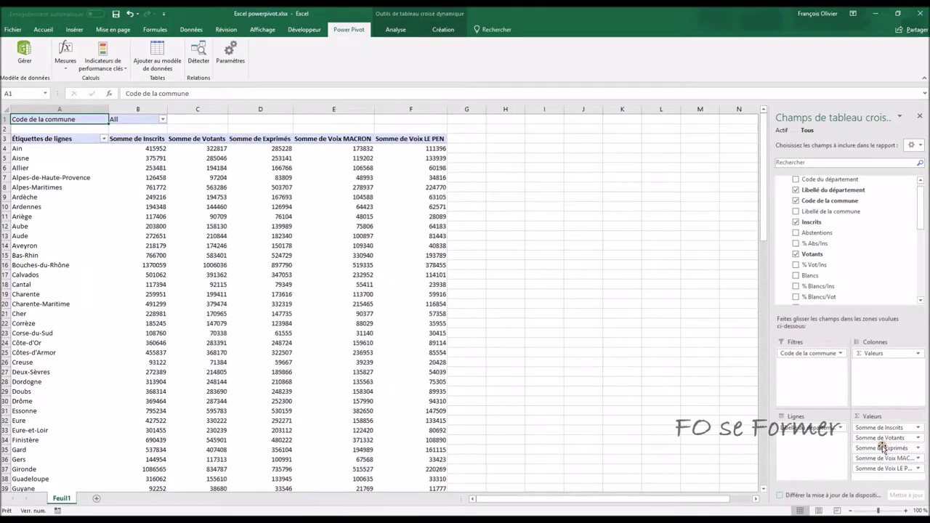
{"action": "left_click", "coordinate": [116, 14]}
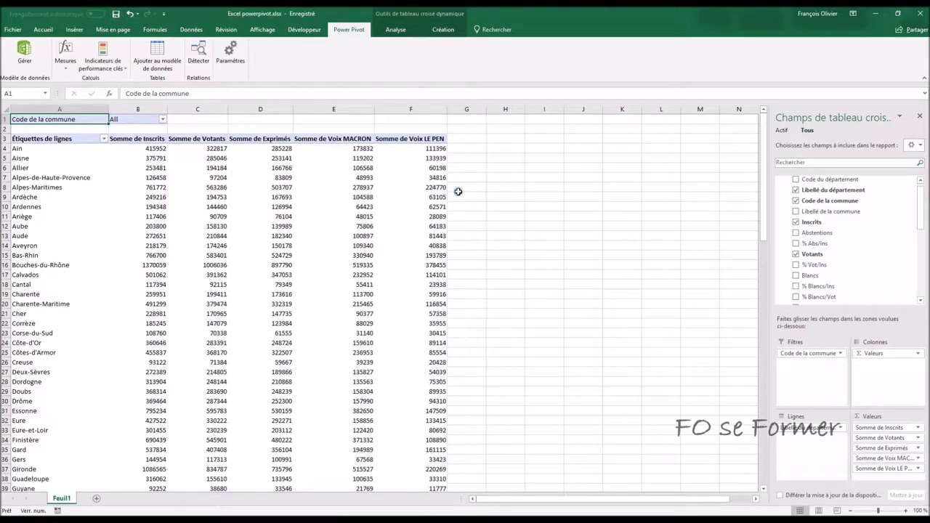
- View the PowerPivot folder in File Explorer, then return to the Power Pivot window
{"action": "left_click", "coordinate": [588, 483]}
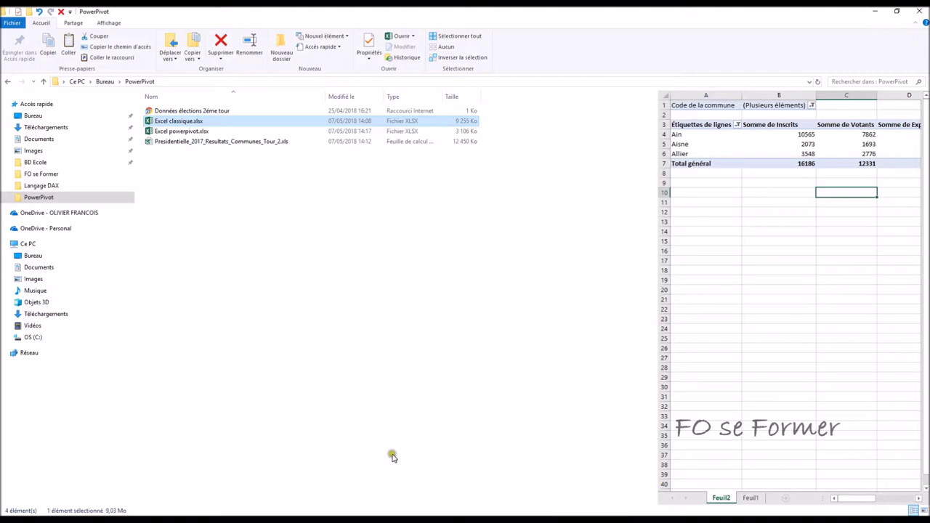
{"action": "mouse_move", "coordinate": [385, 520]}
{"action": "left_click", "coordinate": [483, 485]}
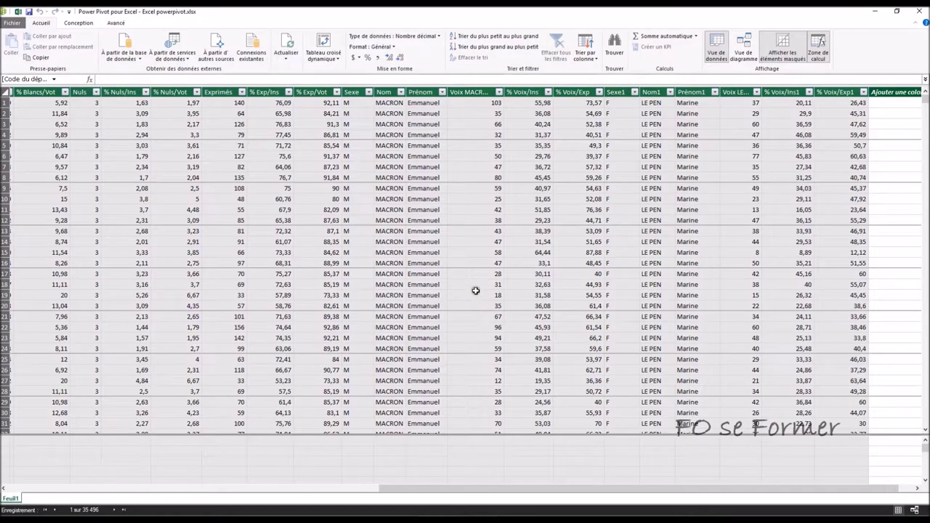
- Bring up the Feuil2 pivot of Excel classique.xlsx and select cell G3
{"action": "left_click", "coordinate": [356, 519]}
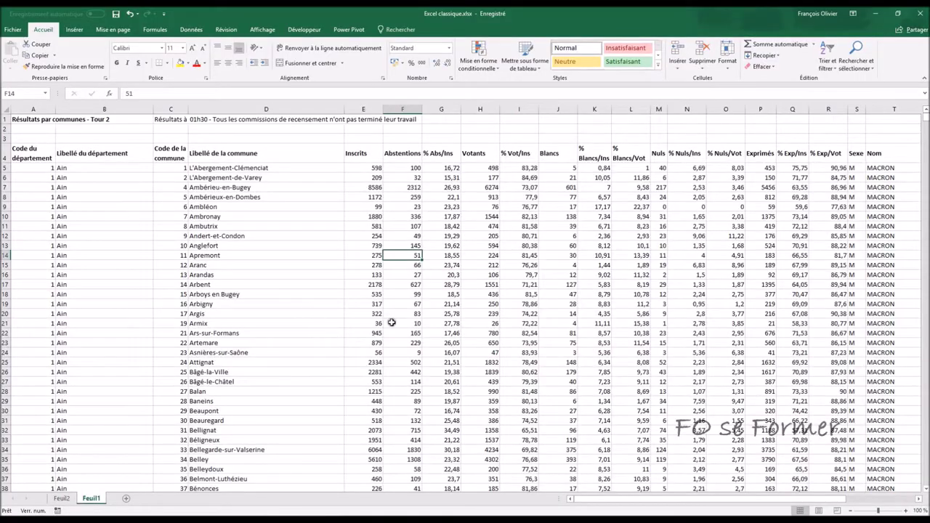
{"action": "left_click", "coordinate": [62, 499]}
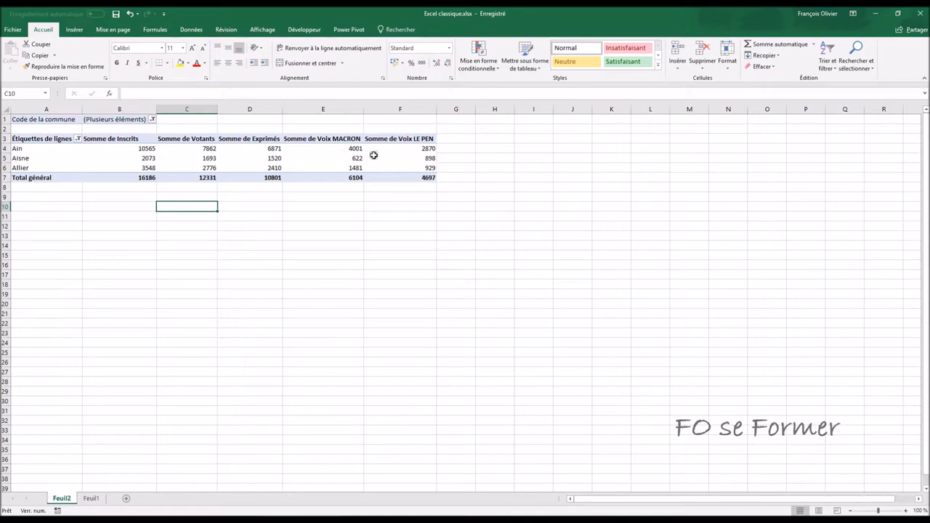
{"action": "mouse_move", "coordinate": [349, 149]}
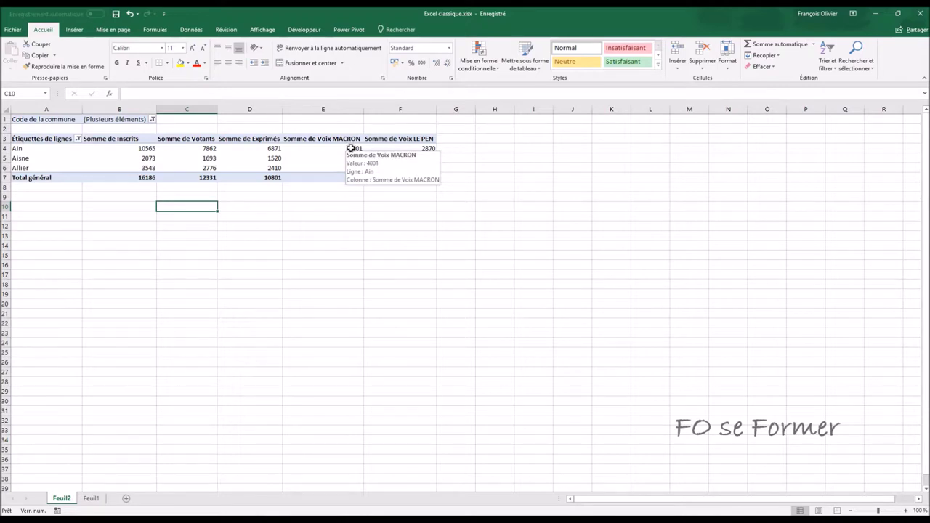
{"action": "left_click", "coordinate": [456, 139]}
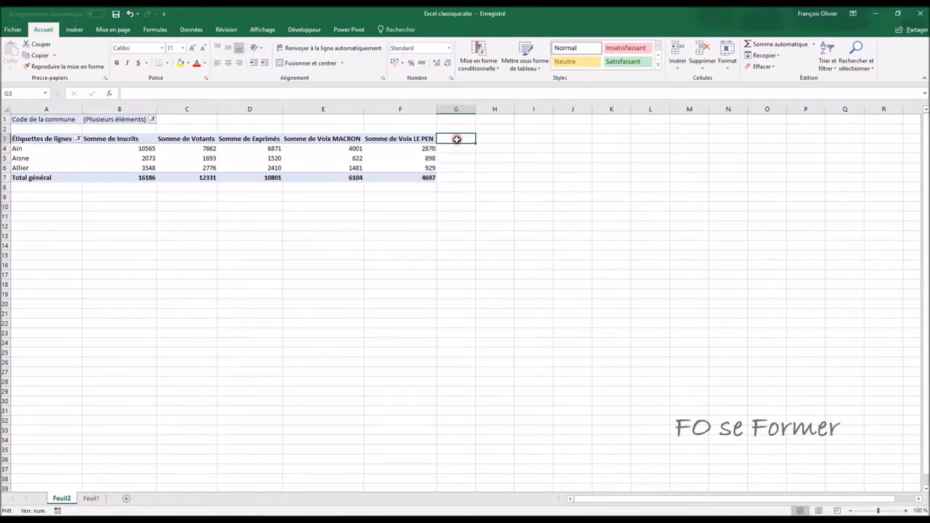
- Enter a Différence header in G3 and a MACRON-minus-LE PEN formula in G4 giving 1131
{"action": "type", "text": "Différence"}
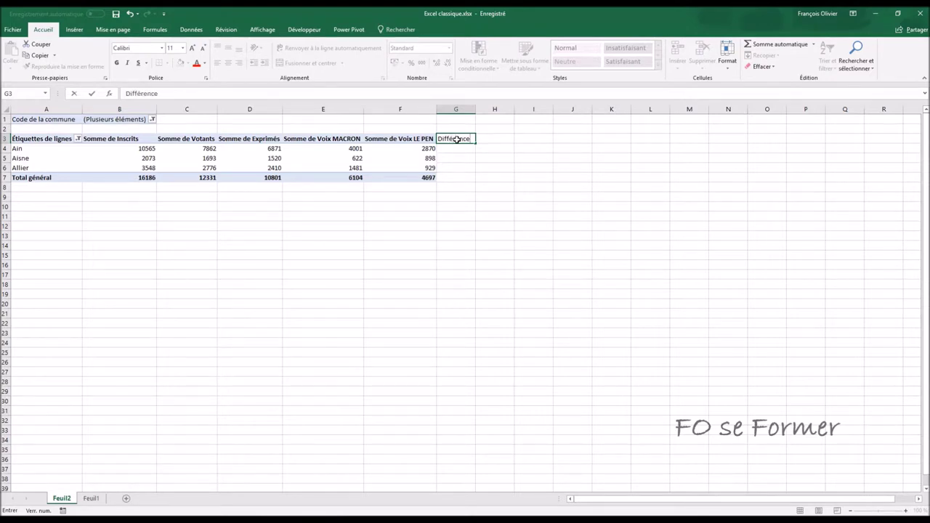
{"action": "key", "text": "Return"}
{"action": "mouse_move", "coordinate": [427, 153]}
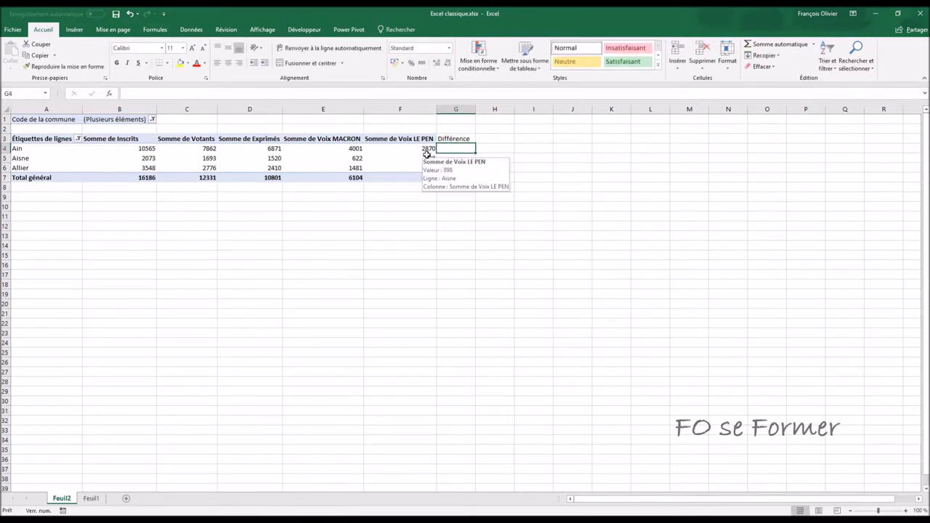
{"action": "type", "text": "="}
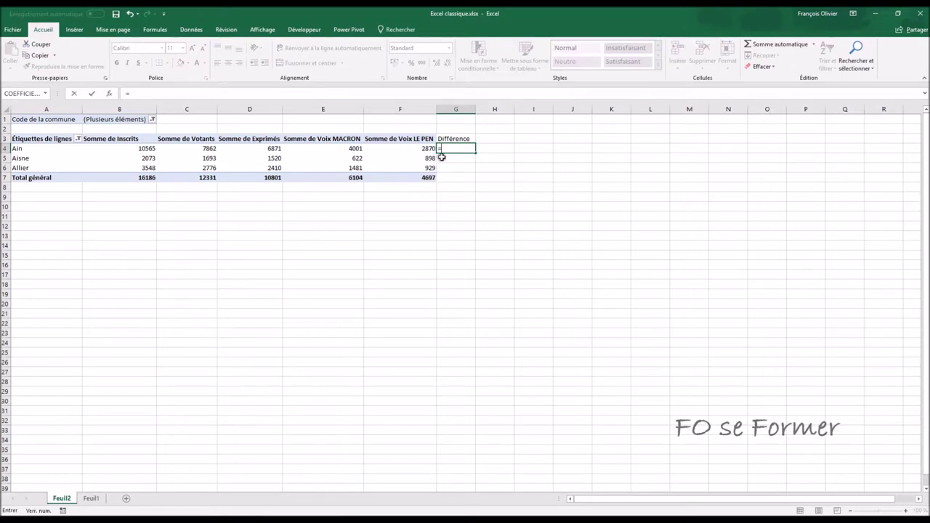
{"action": "left_click", "coordinate": [345, 148]}
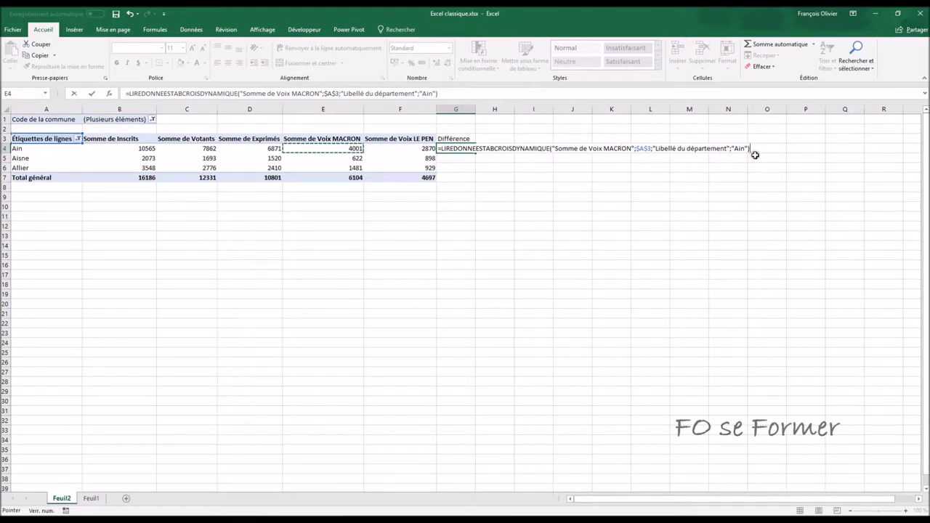
{"action": "key", "text": "Return"}
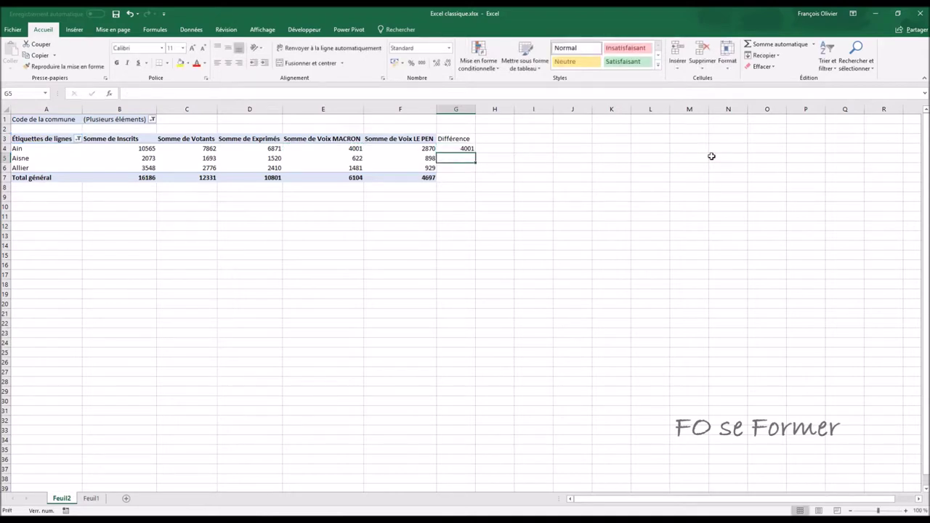
{"action": "left_click", "coordinate": [471, 149]}
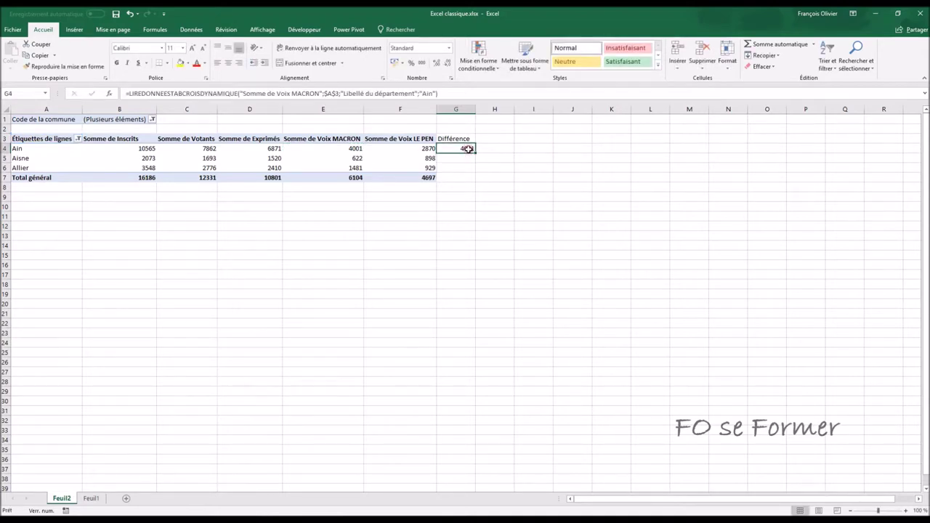
{"action": "left_click", "coordinate": [458, 94]}
{"action": "type", "text": "-"}
{"action": "left_click", "coordinate": [420, 149]}
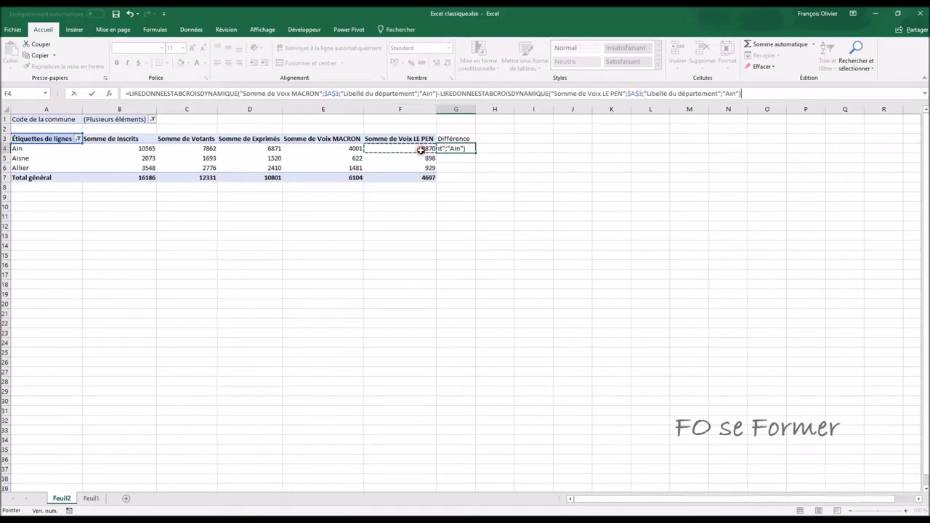
{"action": "key", "text": "Return"}
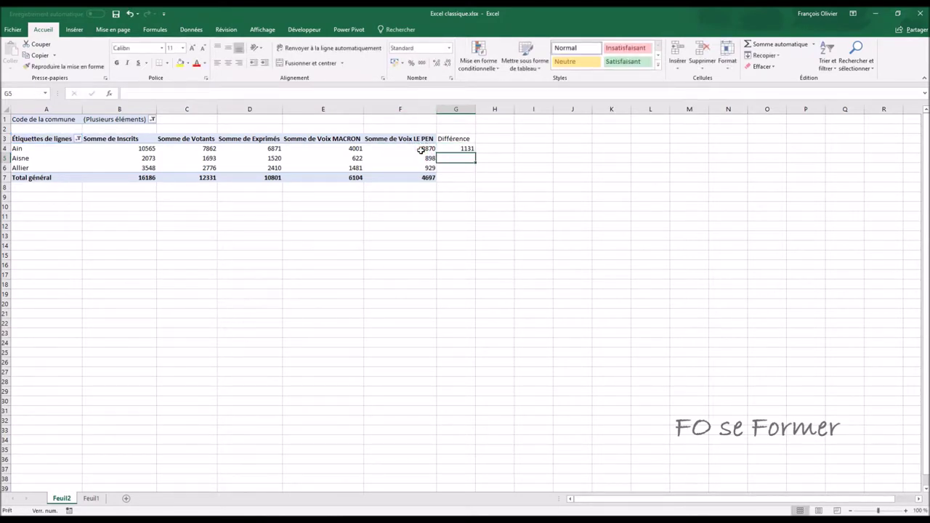
- Fill the formula down to G6, then delete the G3:G6 Différence column
{"action": "left_click", "coordinate": [461, 148]}
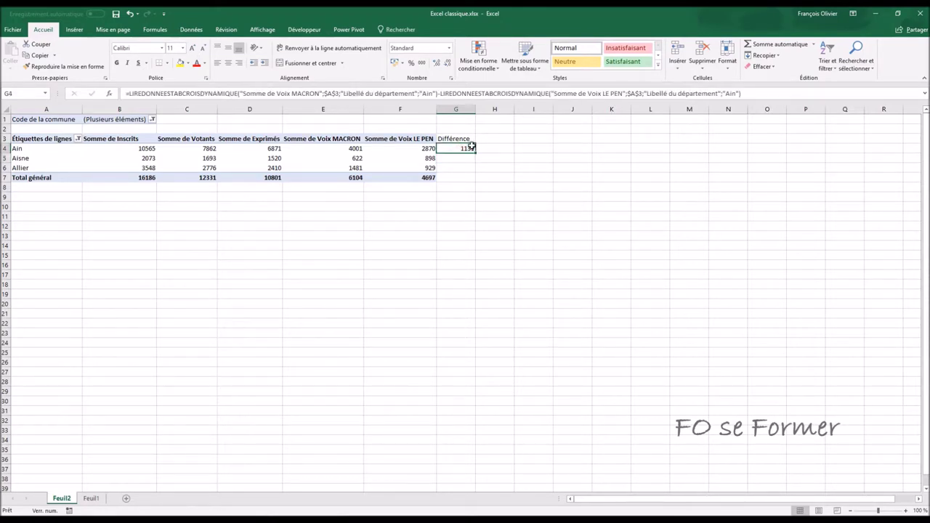
{"action": "left_click_drag", "start_coordinate": [473, 151], "coordinate": [473, 174]}
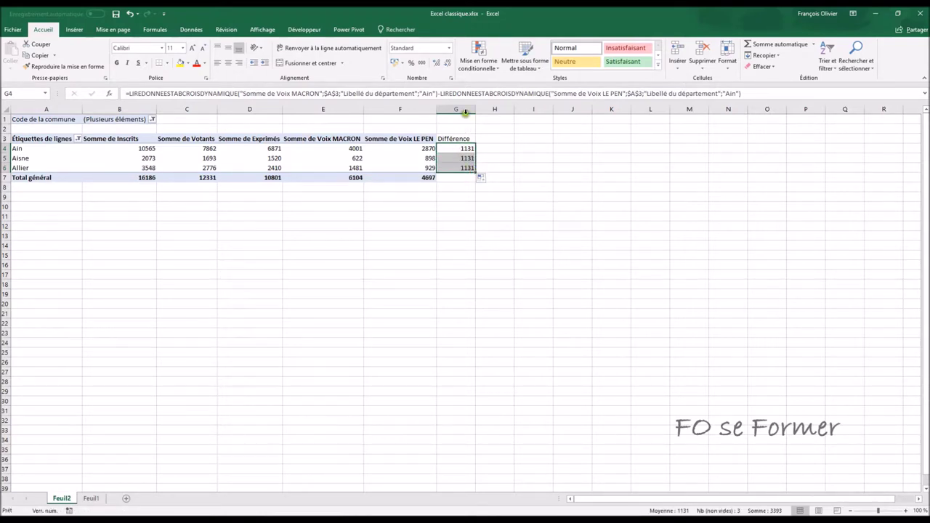
{"action": "left_click_drag", "start_coordinate": [462, 138], "coordinate": [468, 166]}
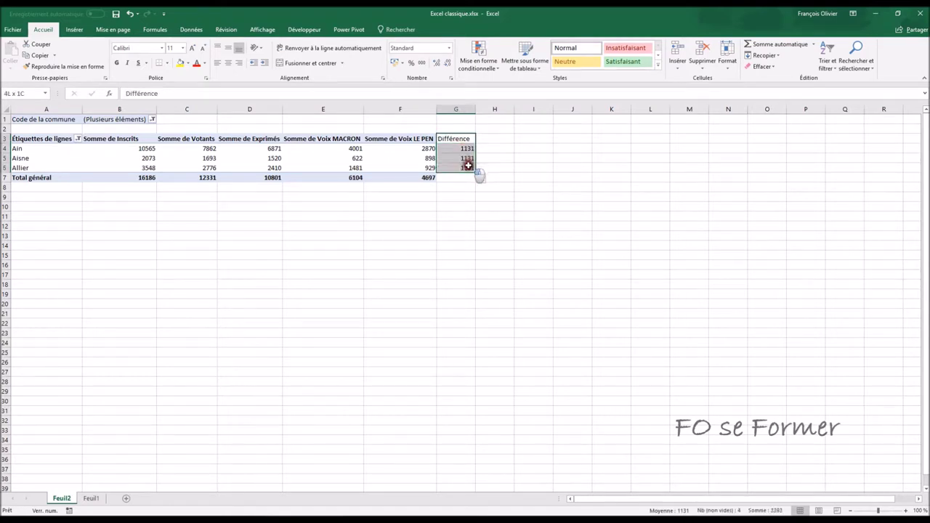
{"action": "key", "text": "Delete"}
{"action": "left_click", "coordinate": [407, 157]}
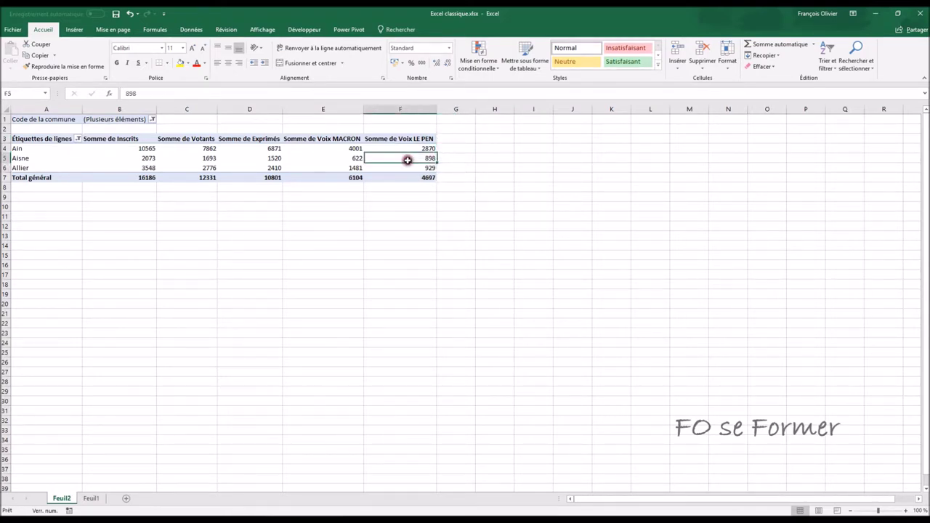
- Create calculated field Différence with formula ='Voix MACRON'-'Voix LE PEN'
{"action": "left_click", "coordinate": [395, 29]}
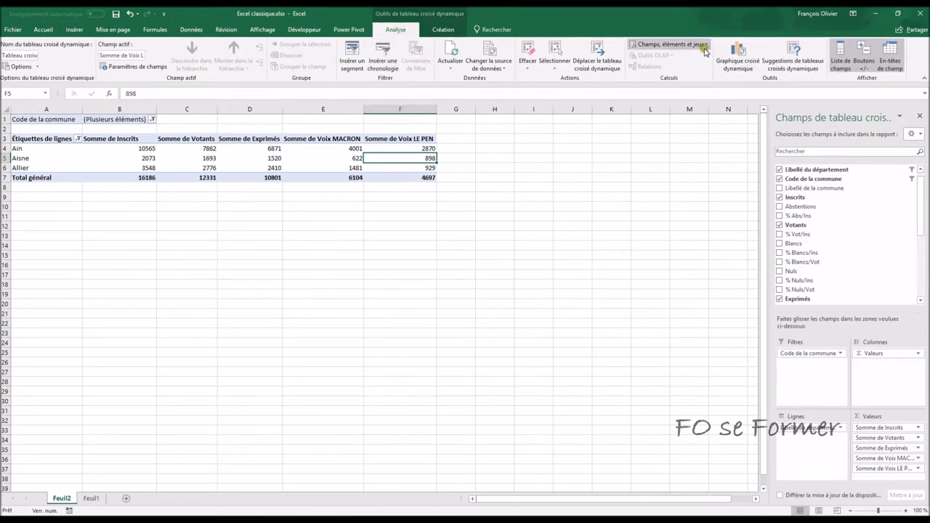
{"action": "left_click", "coordinate": [702, 44]}
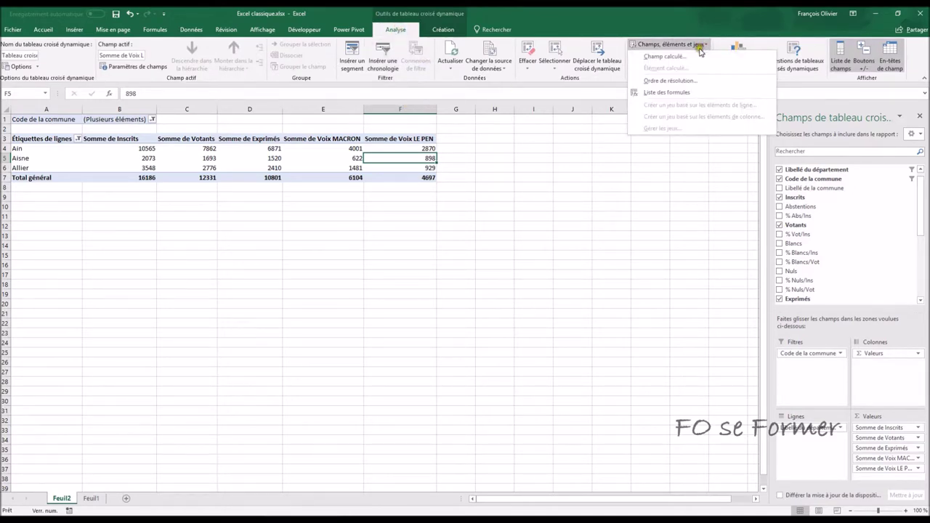
{"action": "left_click", "coordinate": [698, 56]}
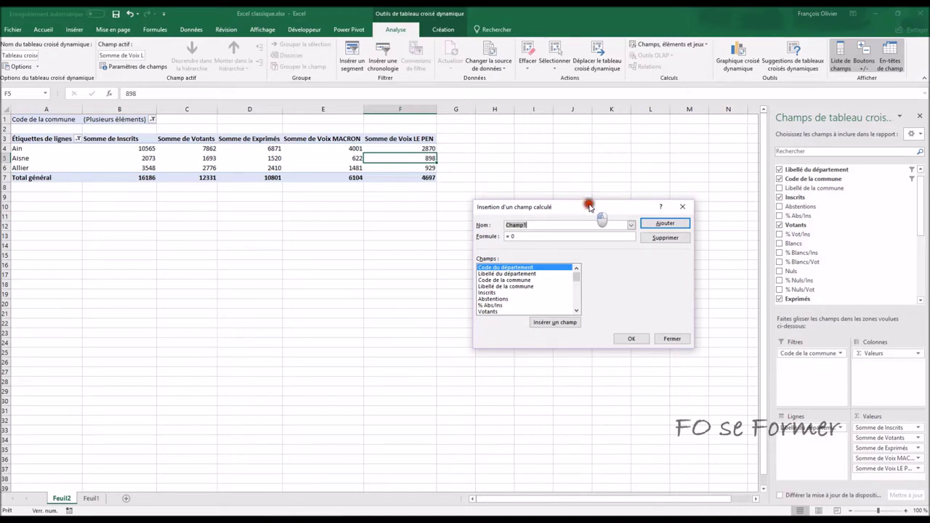
{"action": "left_click_drag", "start_coordinate": [589, 207], "coordinate": [567, 182]}
{"action": "type", "text": "Différence"}
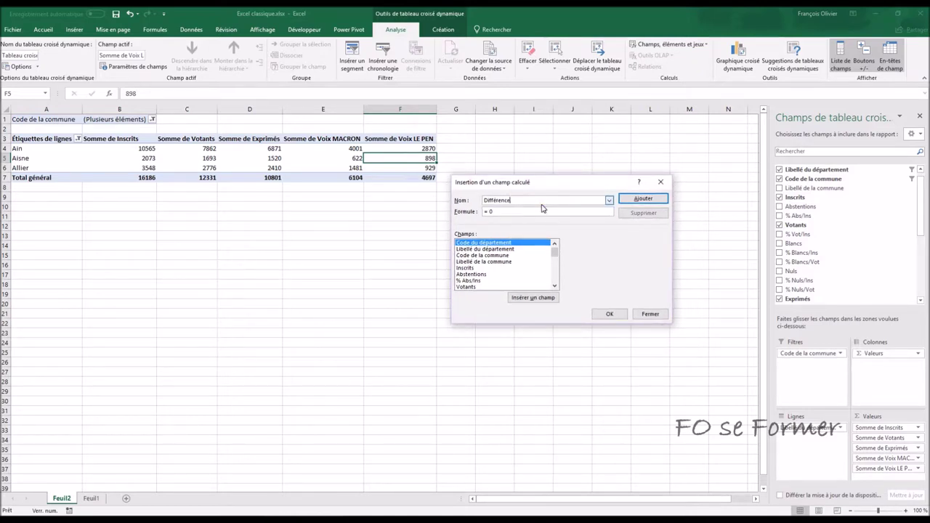
{"action": "left_click", "coordinate": [509, 211]}
{"action": "left_click_drag", "start_coordinate": [554, 251], "coordinate": [554, 271]}
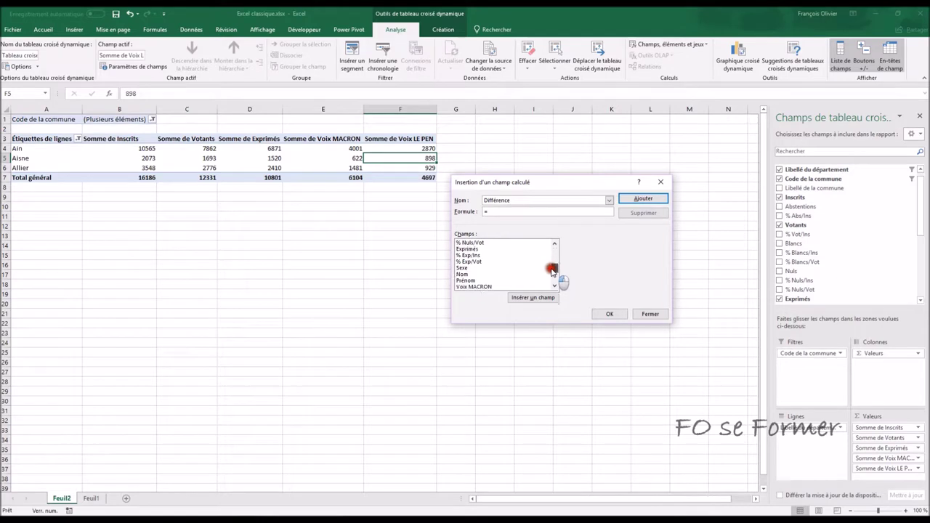
{"action": "double_click", "coordinate": [479, 268]}
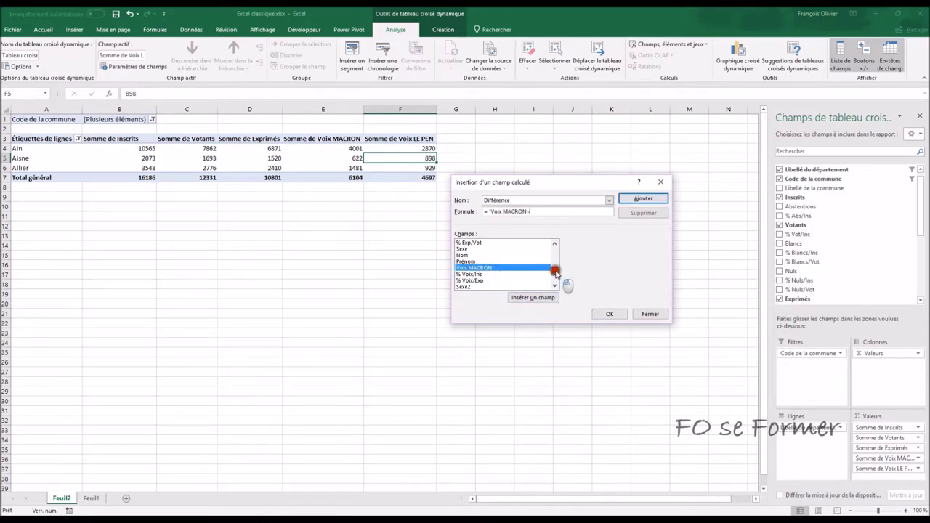
{"action": "left_click_drag", "start_coordinate": [554, 271], "coordinate": [553, 279]}
{"action": "double_click", "coordinate": [485, 273]}
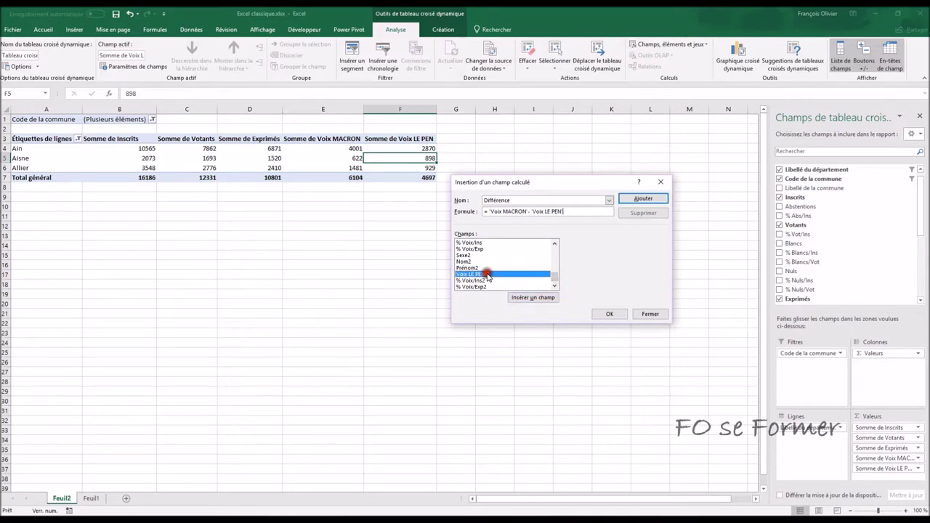
{"action": "left_click", "coordinate": [609, 315]}
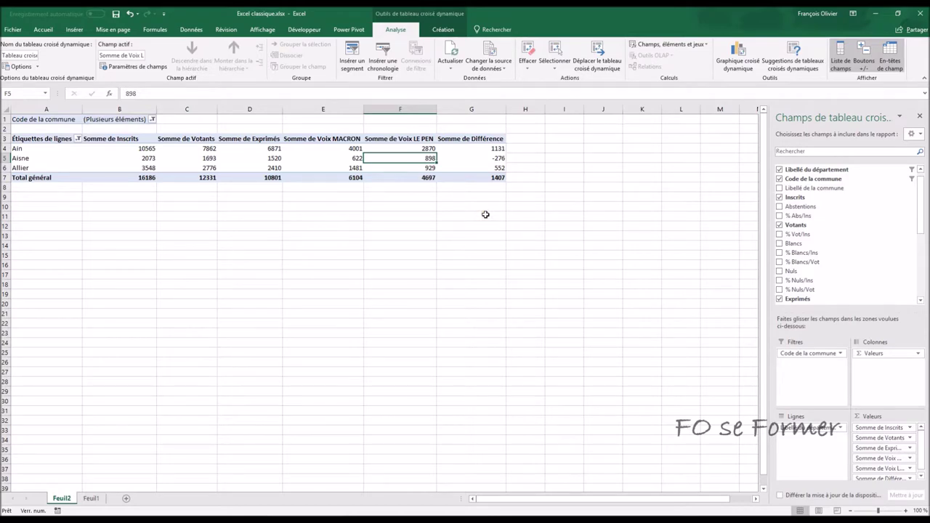
- In Excel powerpivot.xlsx, filter the department rows to Ain, Aisne and Allier
{"action": "mouse_move", "coordinate": [437, 514]}
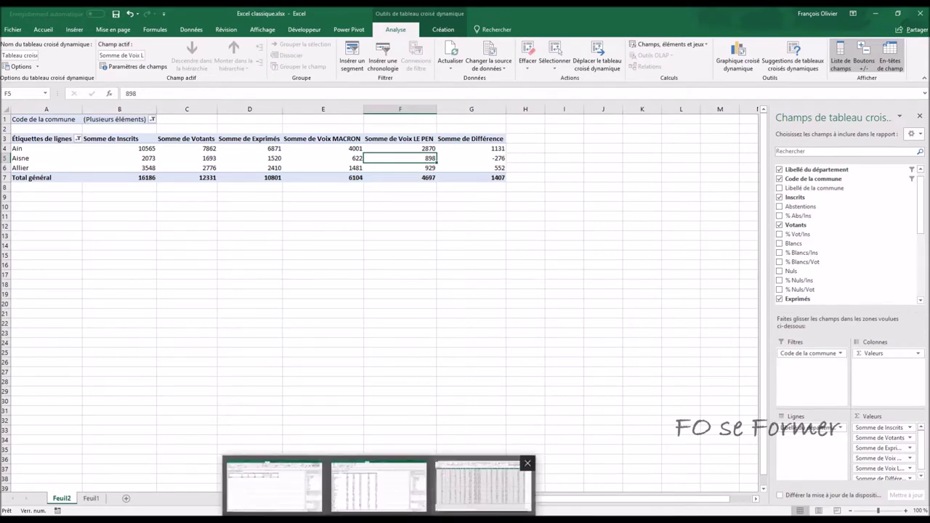
{"action": "left_click", "coordinate": [378, 485]}
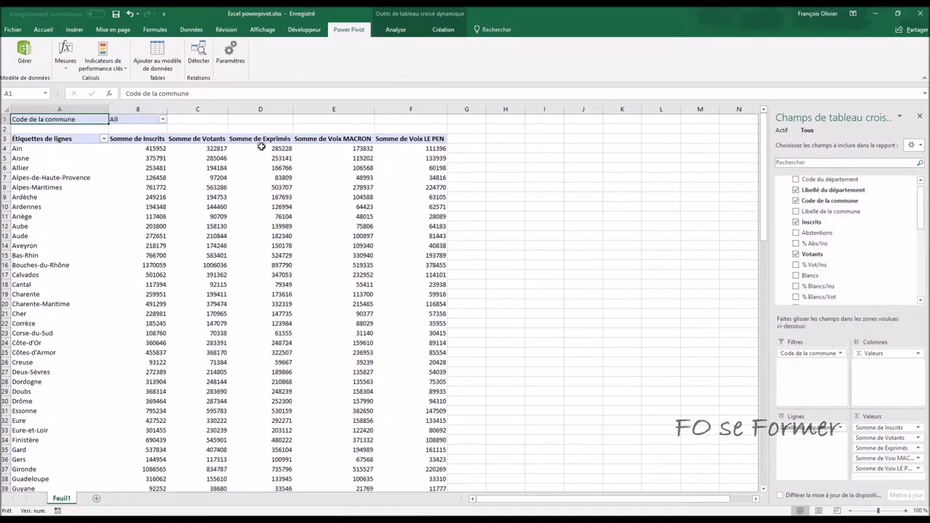
{"action": "left_click", "coordinate": [104, 138]}
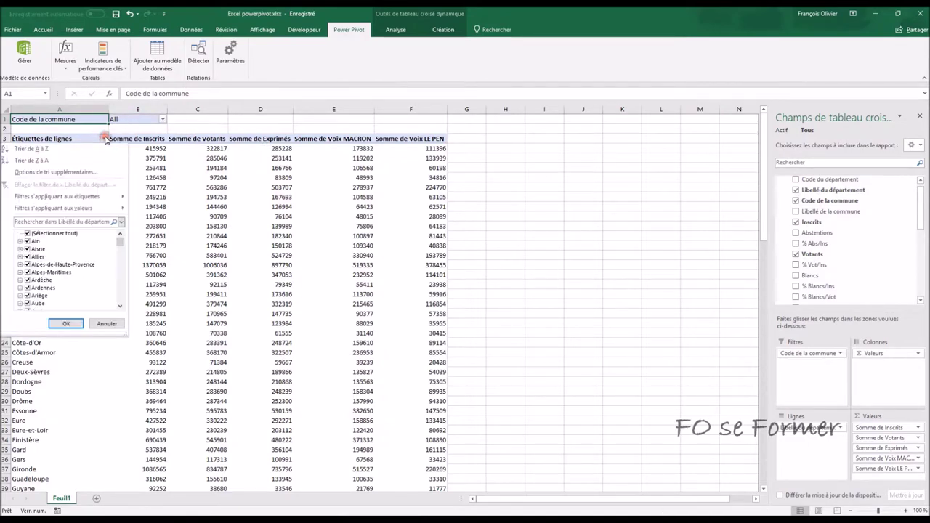
{"action": "left_click", "coordinate": [27, 234]}
{"action": "left_click", "coordinate": [27, 240]}
{"action": "left_click", "coordinate": [27, 248]}
{"action": "left_click", "coordinate": [27, 256]}
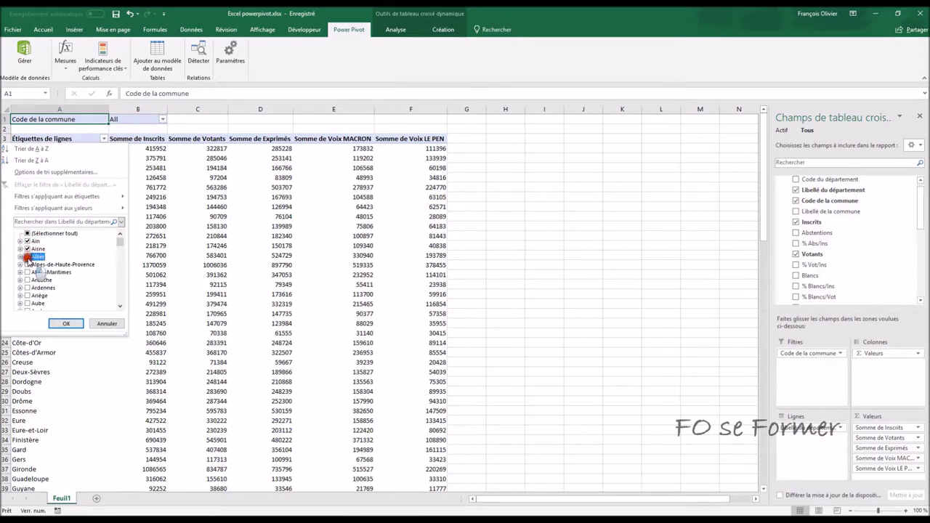
{"action": "left_click", "coordinate": [63, 323]}
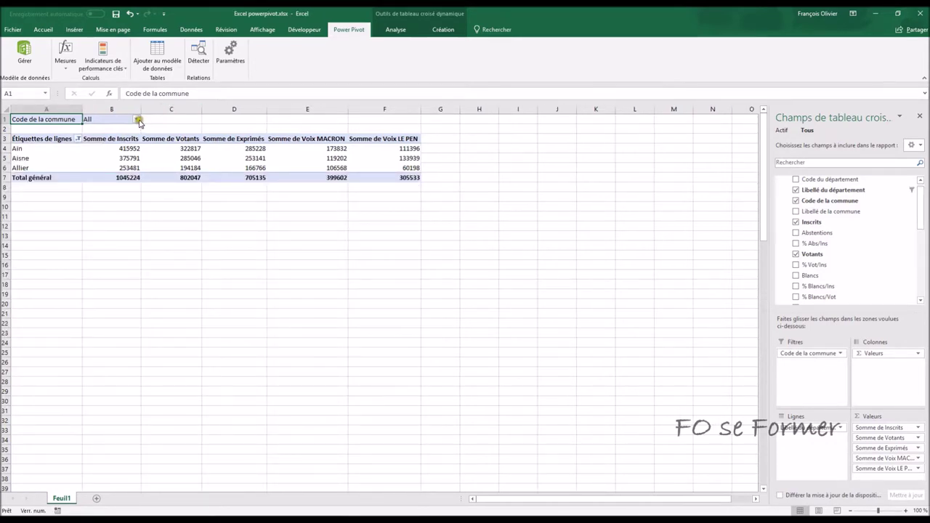
- Set the Code de la commune filter to codes 1, 2, 3, 4 and 5
{"action": "left_click", "coordinate": [135, 119]}
{"action": "left_click", "coordinate": [31, 142]}
{"action": "left_click", "coordinate": [29, 228]}
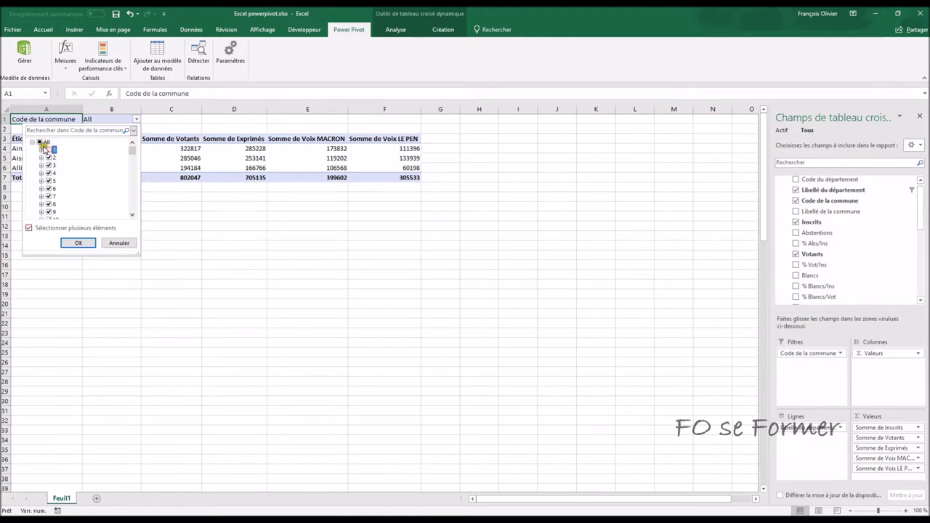
{"action": "left_click", "coordinate": [40, 141]}
{"action": "left_click", "coordinate": [49, 149]}
{"action": "left_click", "coordinate": [49, 157]}
{"action": "left_click", "coordinate": [49, 166]}
{"action": "left_click", "coordinate": [49, 173]}
{"action": "left_click", "coordinate": [48, 181]}
{"action": "left_click", "coordinate": [79, 243]}
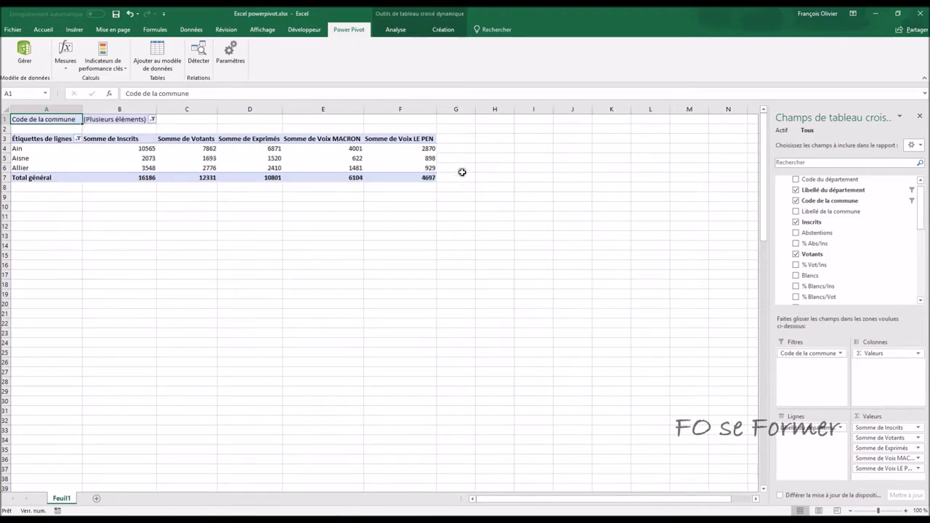
{"action": "left_click", "coordinate": [458, 147]}
{"action": "left_click", "coordinate": [454, 138]}
{"action": "type", "text": "F"}
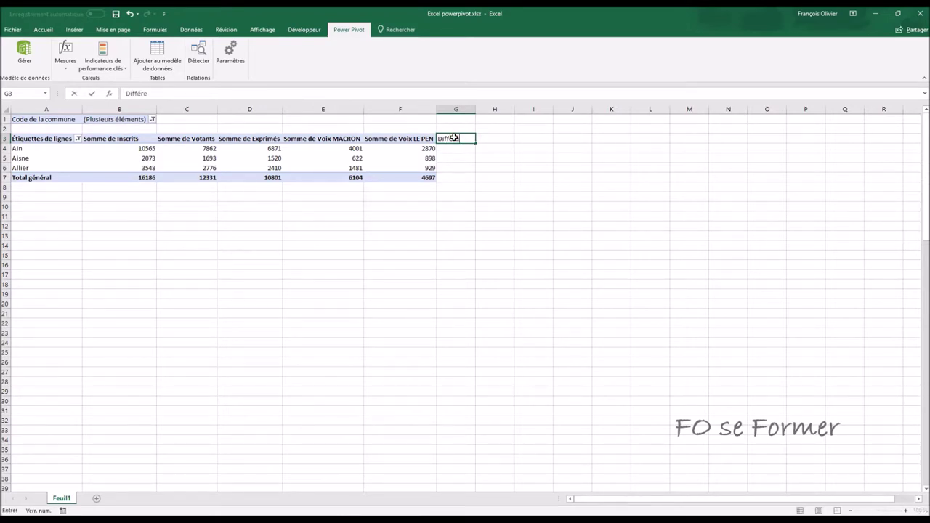
{"action": "key", "text": "Return"}
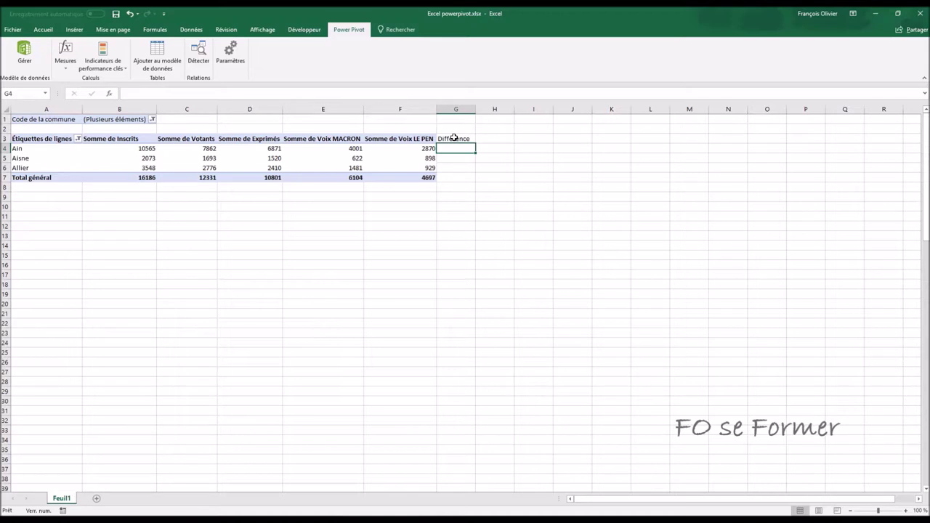
{"action": "type", "text": "="}
{"action": "left_click", "coordinate": [355, 148]}
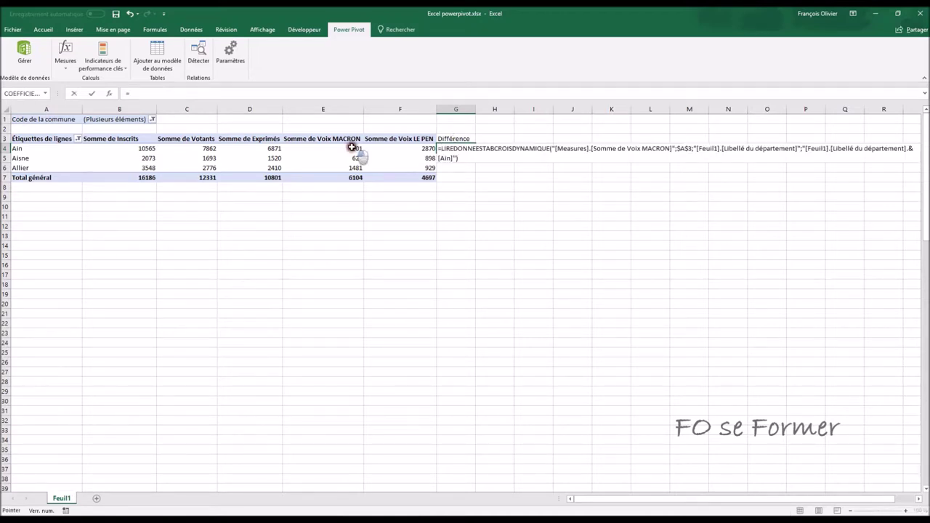
{"action": "type", "text": "-"}
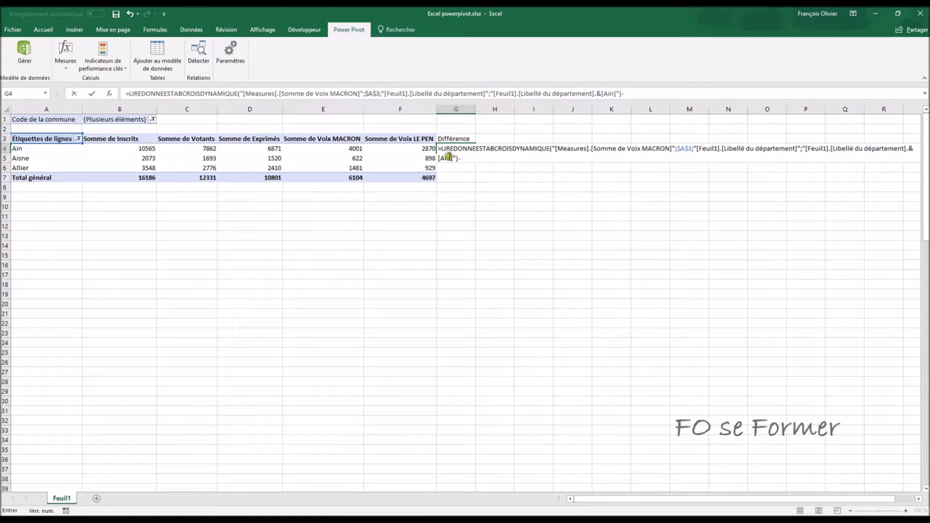
{"action": "left_click", "coordinate": [423, 149]}
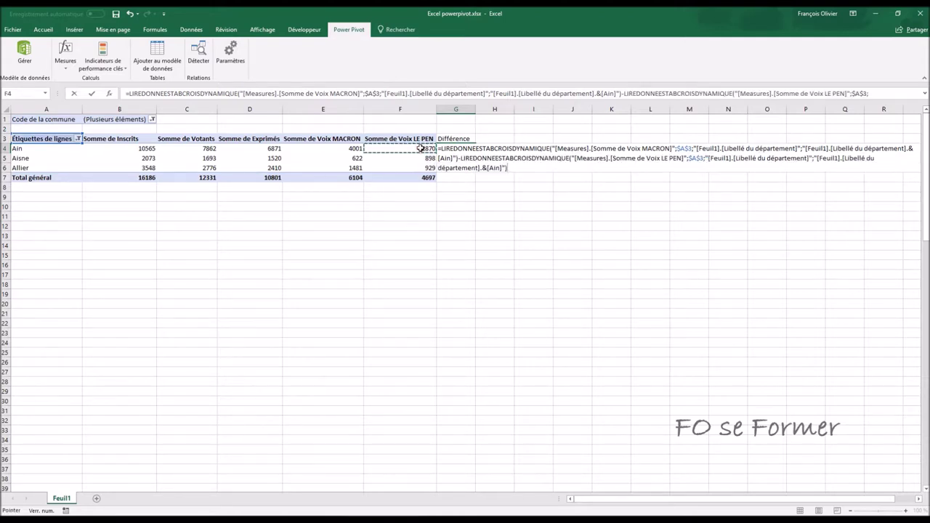
{"action": "key", "text": "Return"}
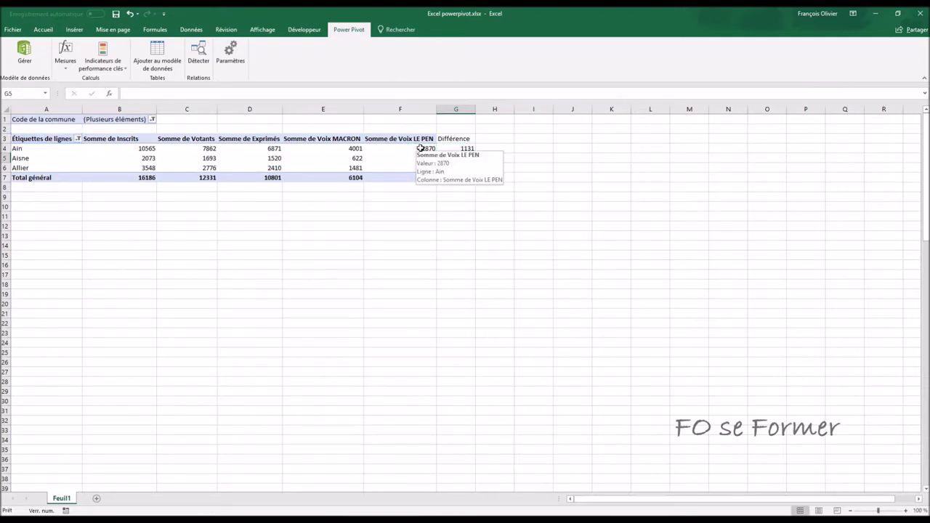
{"action": "left_click", "coordinate": [472, 149]}
{"action": "left_click_drag", "start_coordinate": [473, 151], "coordinate": [473, 168]}
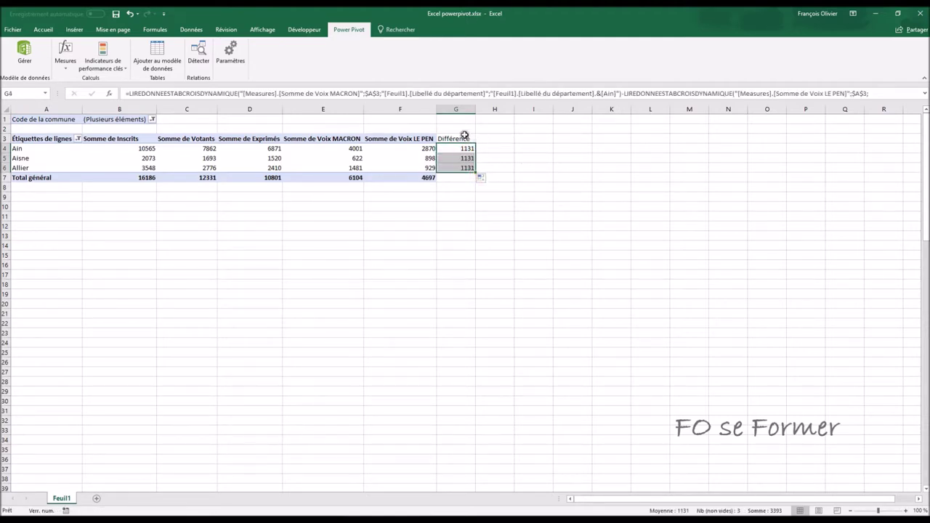
{"action": "left_click_drag", "start_coordinate": [463, 136], "coordinate": [462, 169]}
{"action": "key", "text": "Delete"}
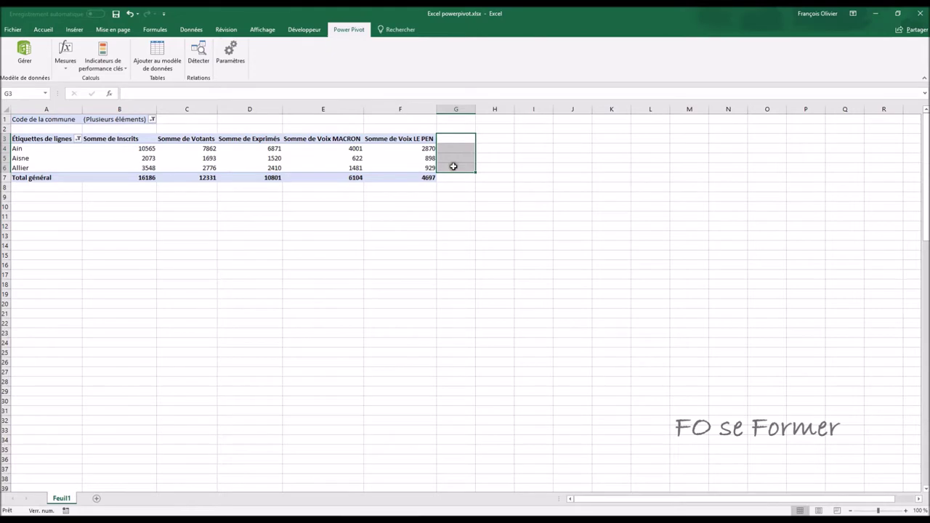
{"action": "left_click", "coordinate": [352, 156]}
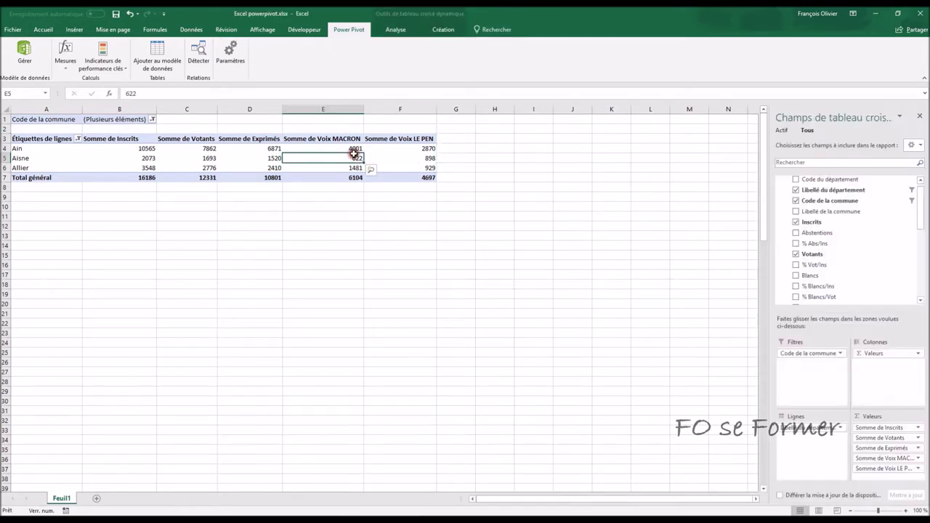
- Check the pivot's calculation options, where Champ calculé is unavailable, then return to the Power Pivot data window
{"action": "left_click", "coordinate": [406, 29]}
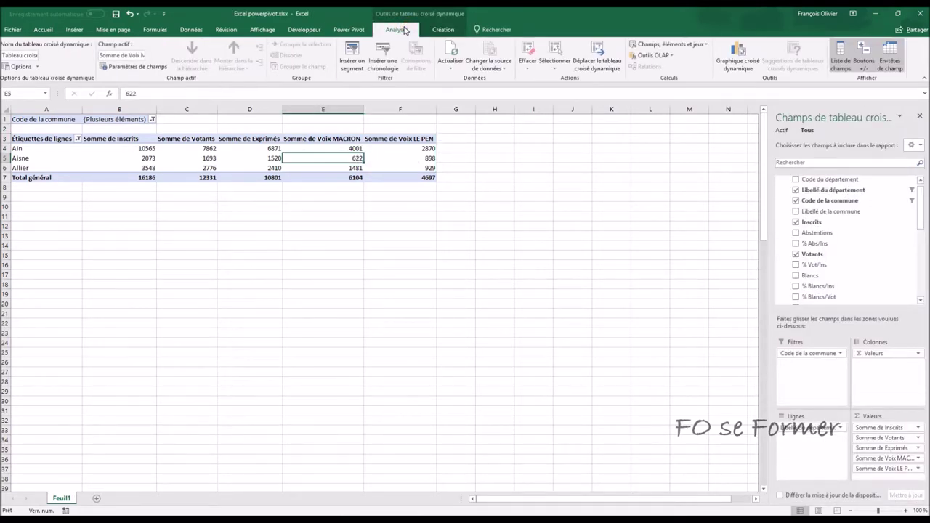
{"action": "left_click", "coordinate": [702, 45]}
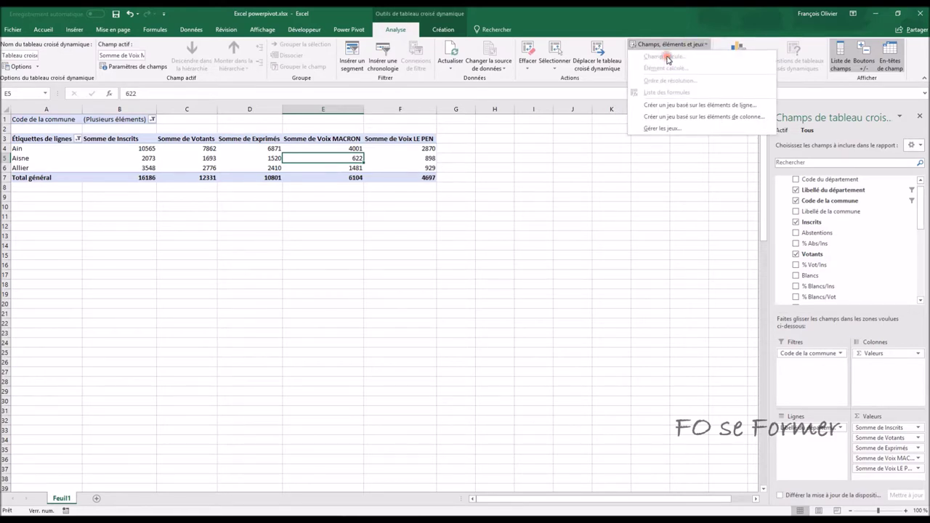
{"action": "left_click", "coordinate": [645, 38]}
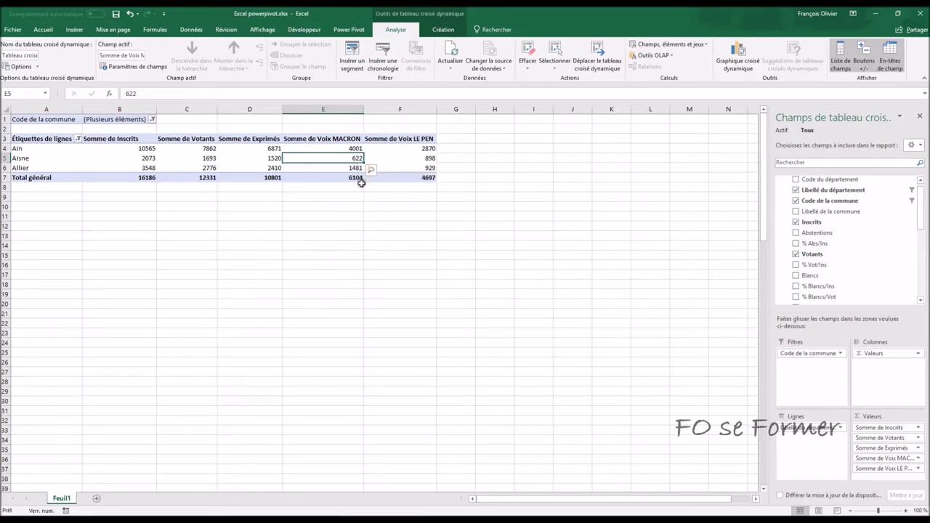
{"action": "key", "text": "alt+Tab"}
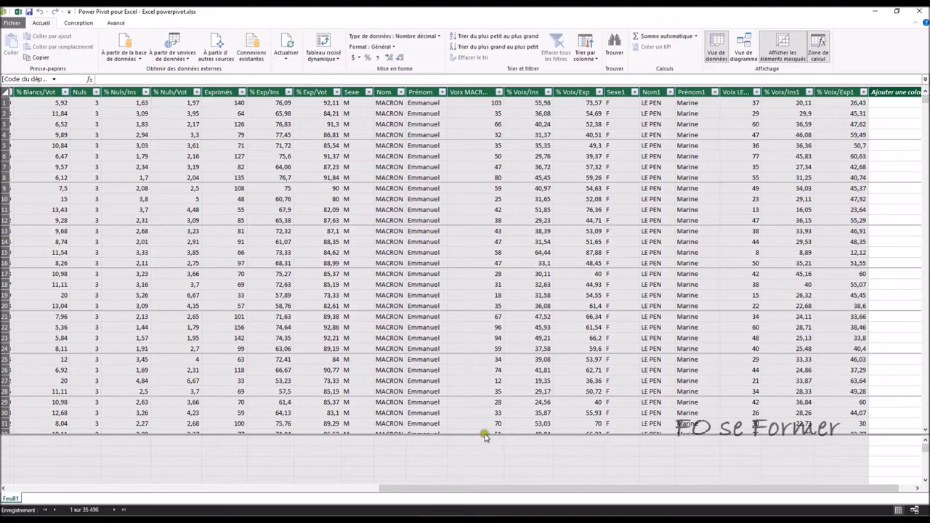
- Rename the new Power Pivot column header to Différence
{"action": "left_click_drag", "start_coordinate": [531, 488], "coordinate": [548, 488]}
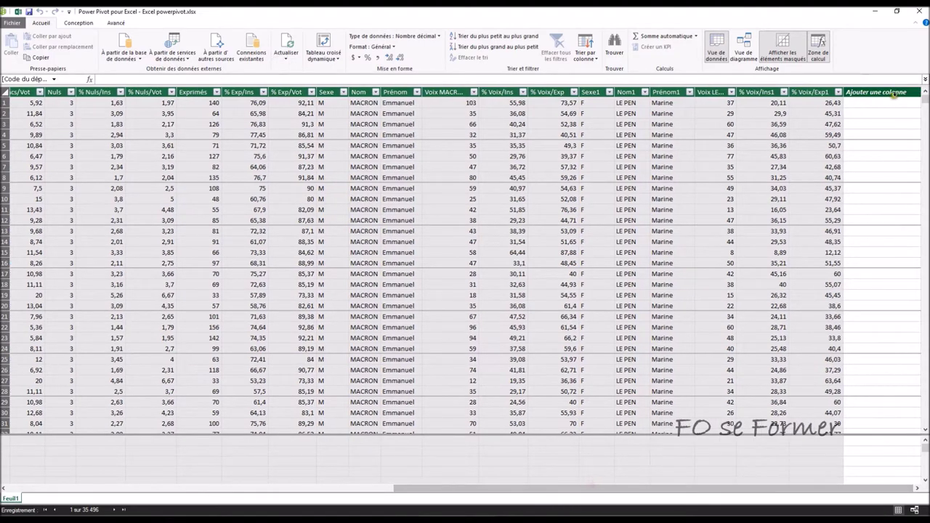
{"action": "left_click", "coordinate": [894, 92]}
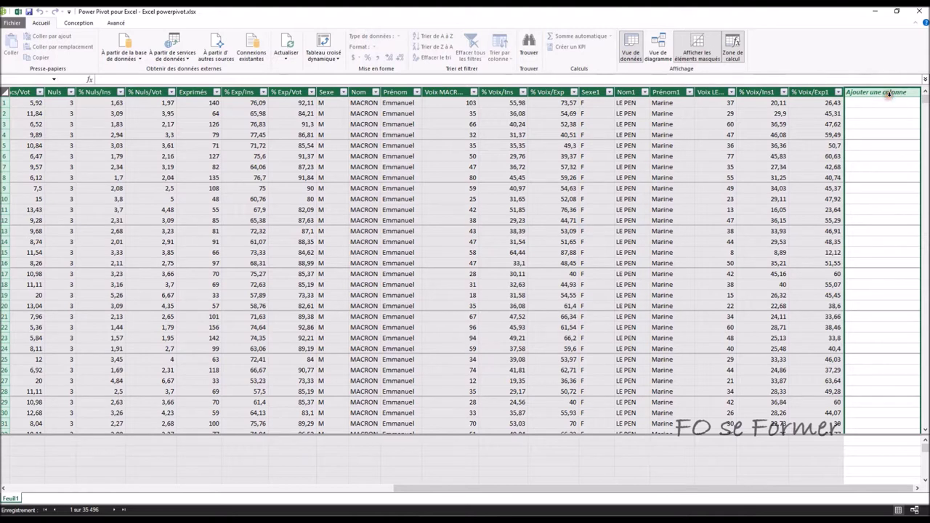
{"action": "right_click", "coordinate": [887, 93]}
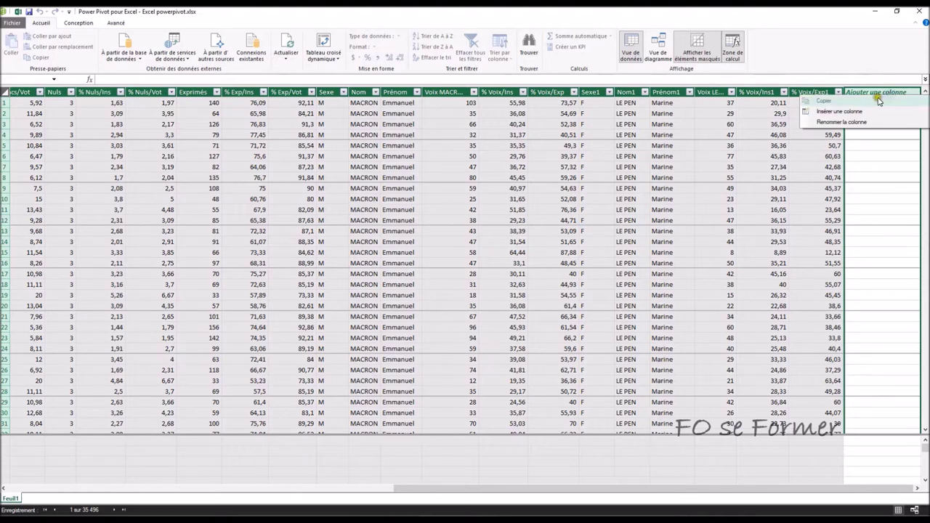
{"action": "left_click", "coordinate": [865, 121]}
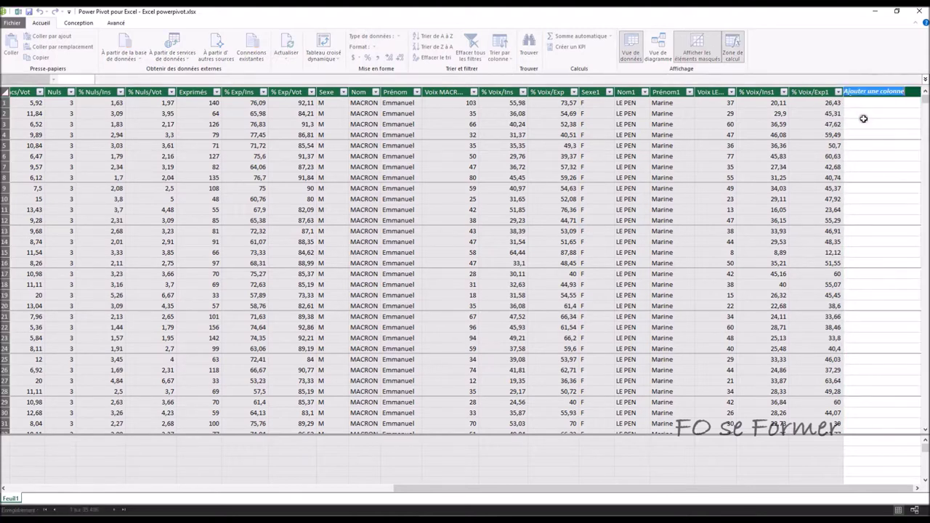
{"action": "type", "text": "%"}
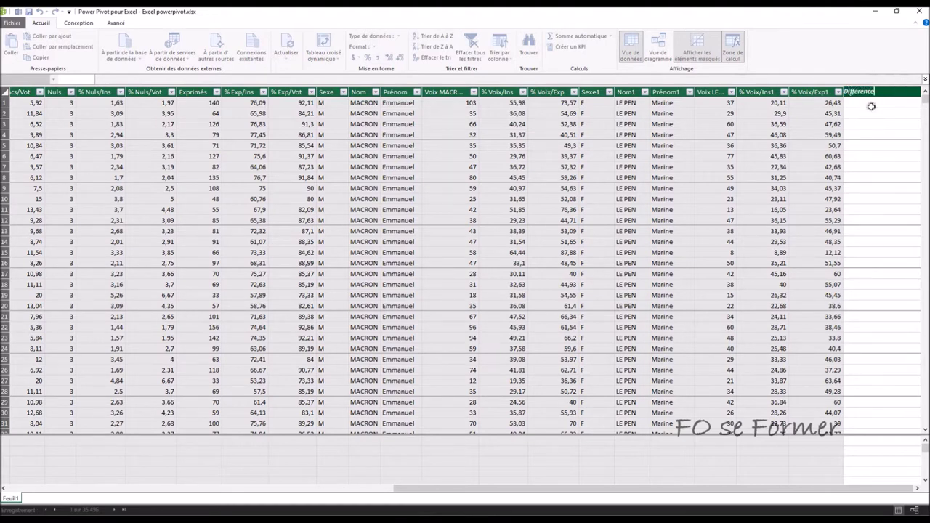
{"action": "left_click", "coordinate": [867, 104]}
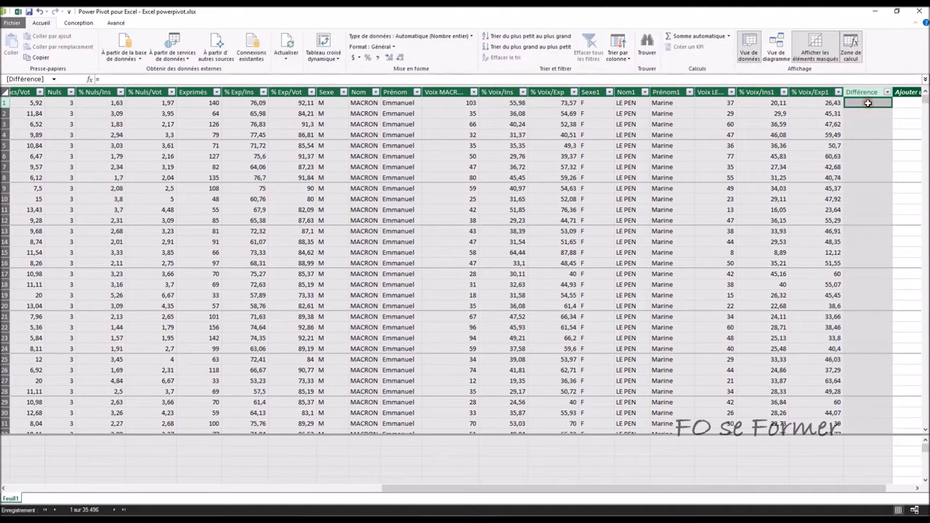
- Fill the Différence column with =Feuil1[Voix MACRON]-Feuil1[Voix LE PEN] for every row
{"action": "left_click", "coordinate": [176, 80]}
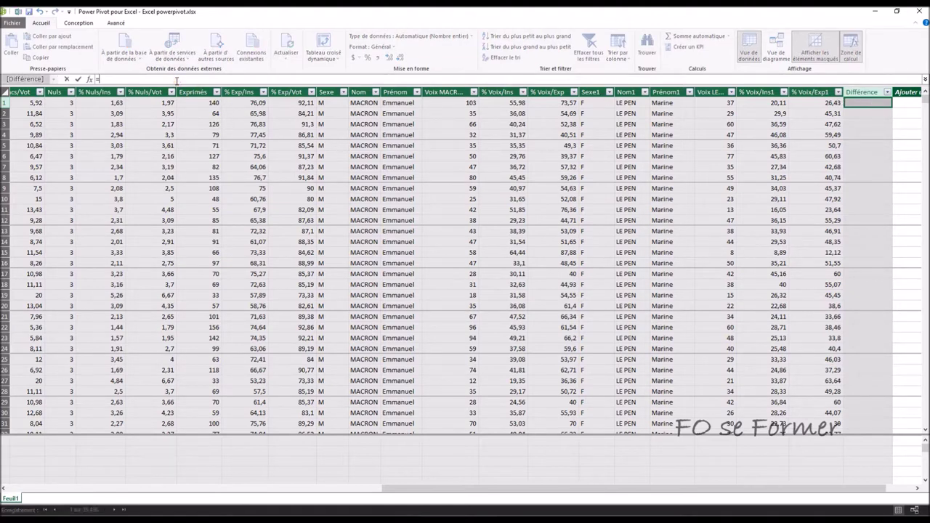
{"action": "left_click", "coordinate": [435, 106]}
{"action": "left_click", "coordinate": [438, 106]}
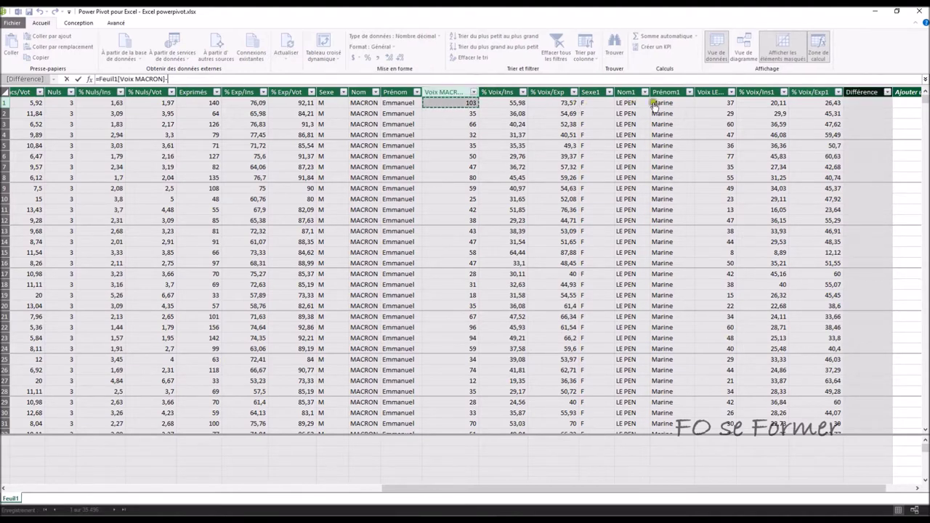
{"action": "left_click", "coordinate": [719, 104]}
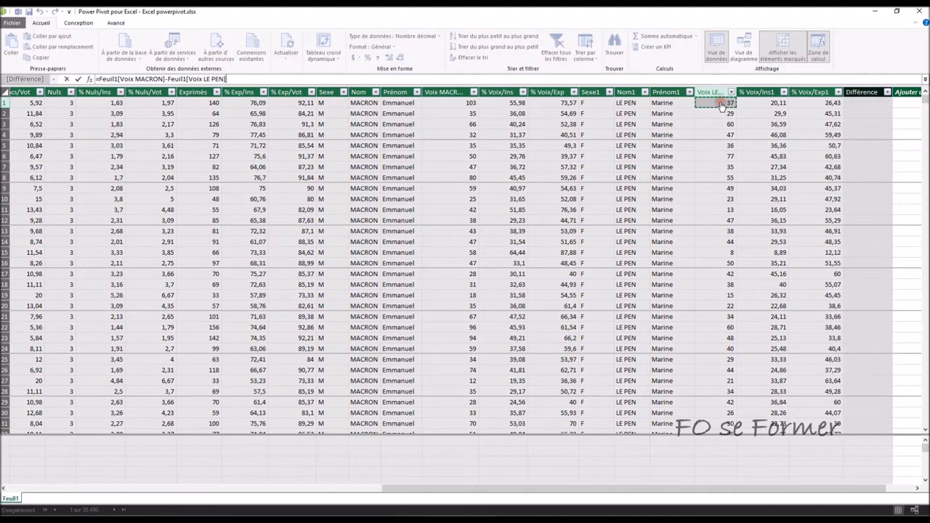
{"action": "key", "text": "Return"}
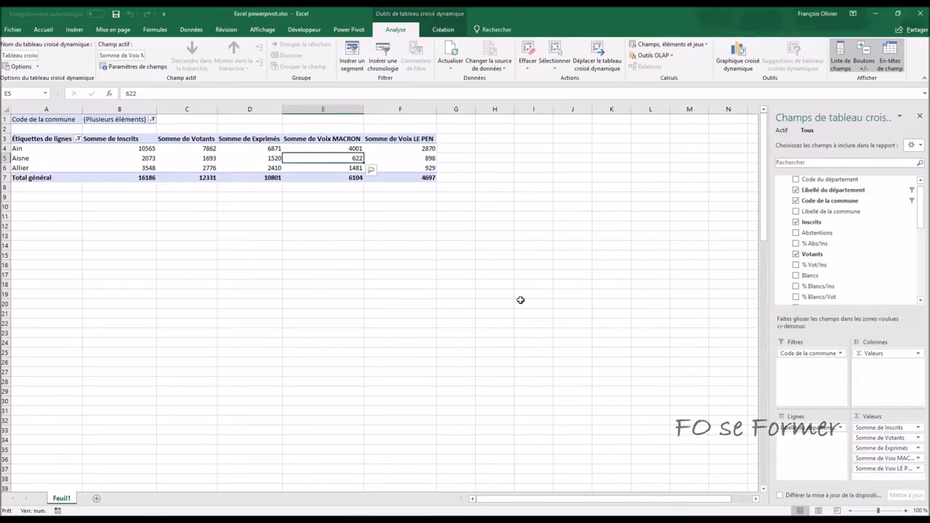
- Tick the Différence field so the pivot gains a Somme de Différence column
{"action": "left_click_drag", "start_coordinate": [917, 199], "coordinate": [918, 274]}
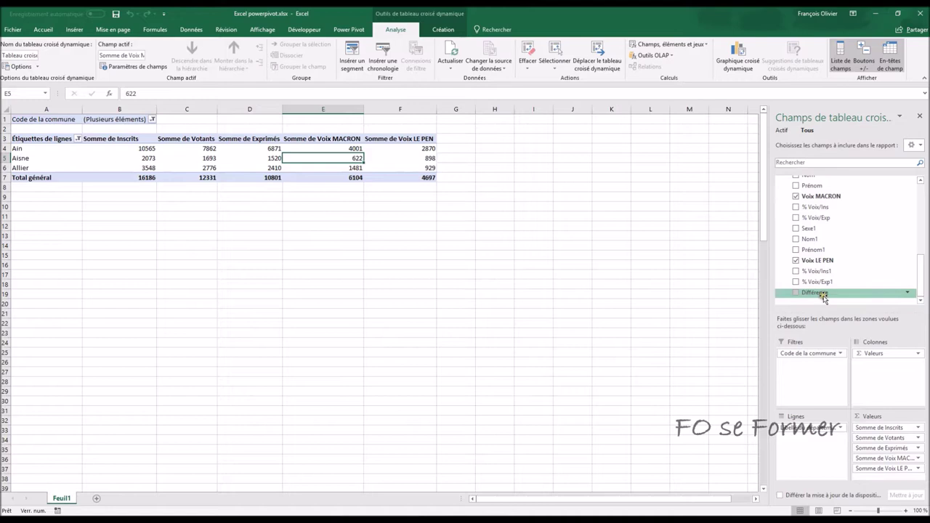
{"action": "left_click", "coordinate": [794, 292]}
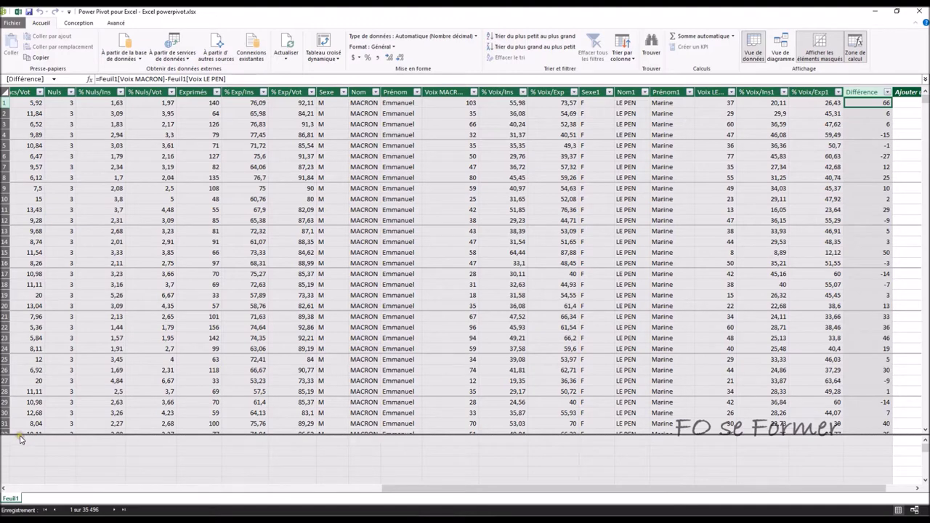
- Enlarge the Power Pivot calculation area, select a cell in it, then switch to Excel classique
{"action": "left_click_drag", "start_coordinate": [20, 434], "coordinate": [20, 376]}
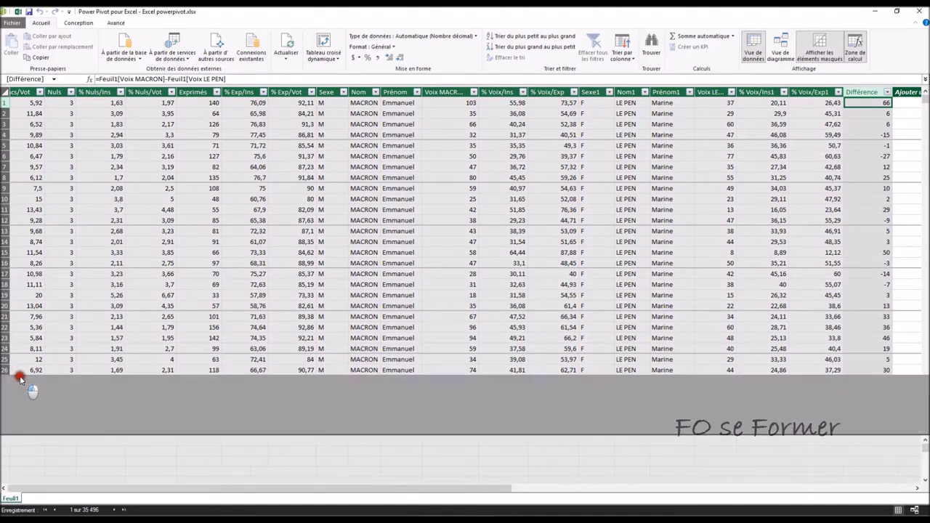
{"action": "left_click", "coordinate": [375, 489]}
{"action": "left_click_drag", "start_coordinate": [374, 489], "coordinate": [207, 491]}
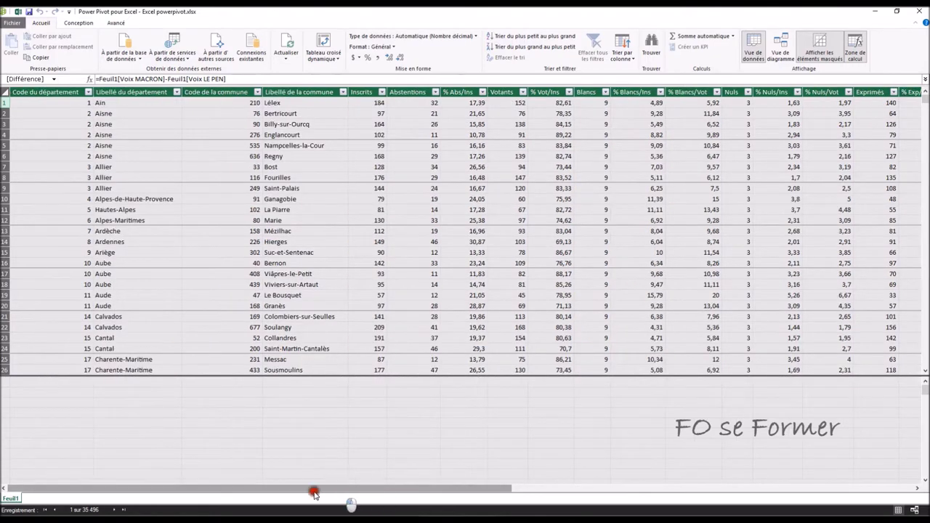
{"action": "left_click", "coordinate": [37, 394]}
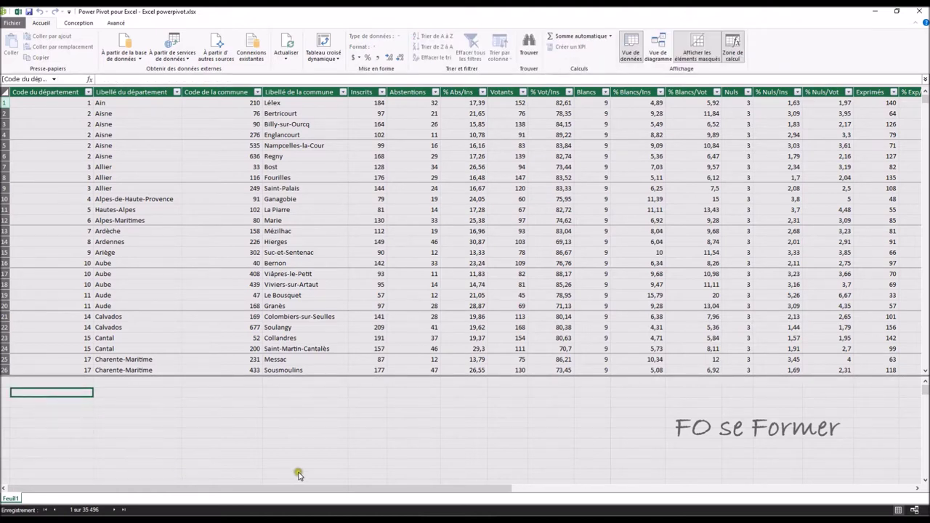
{"action": "left_click", "coordinate": [316, 505]}
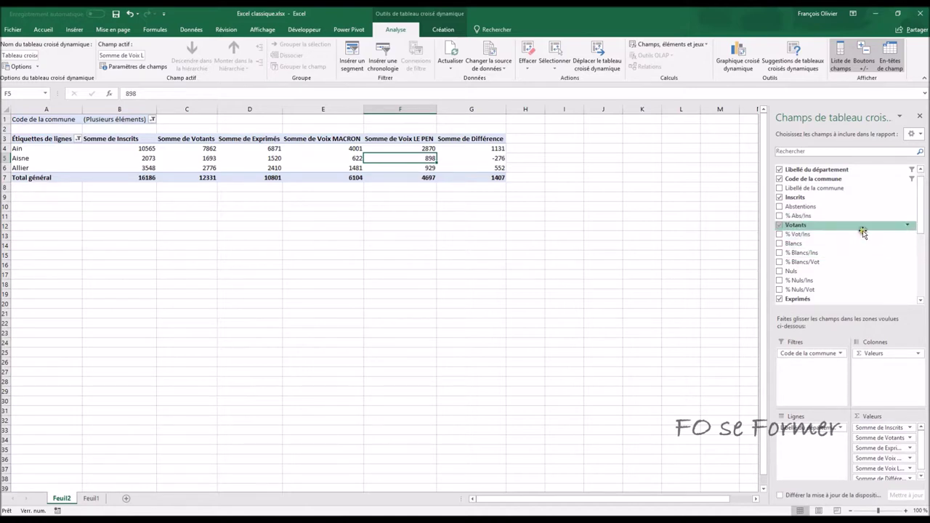
- Briefly add then remove % Vot/Ins, and start a new calculated field via Champ calculé
{"action": "left_click_drag", "start_coordinate": [920, 190], "coordinate": [921, 184]}
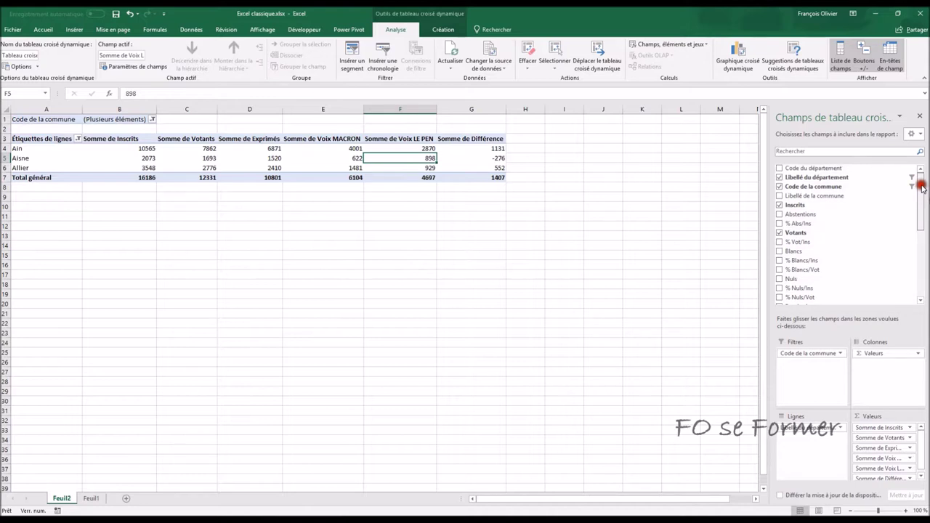
{"action": "left_click", "coordinate": [780, 242]}
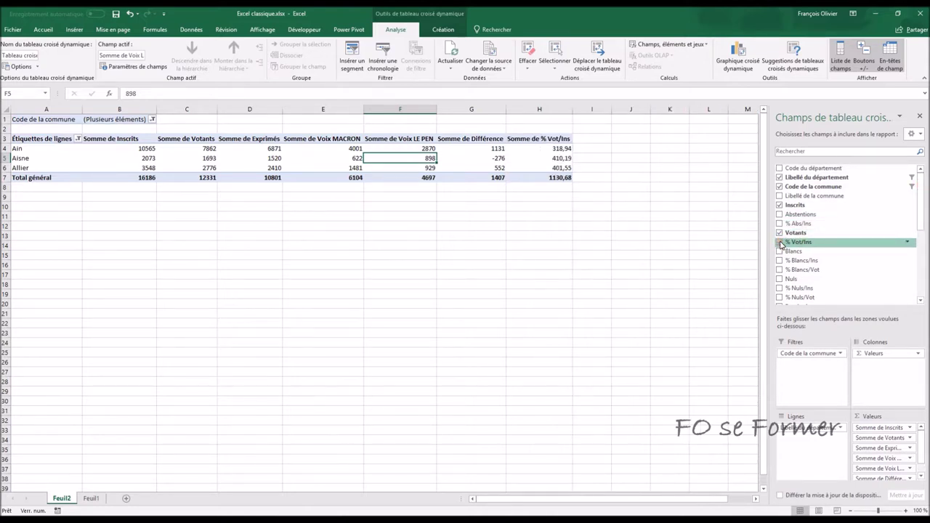
{"action": "left_click", "coordinate": [780, 243]}
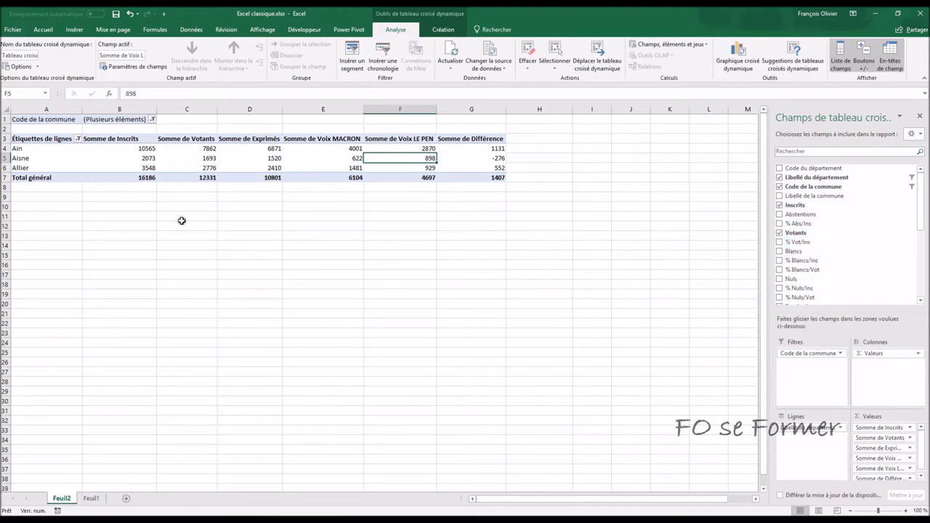
{"action": "left_click", "coordinate": [689, 48]}
{"action": "left_click", "coordinate": [686, 56]}
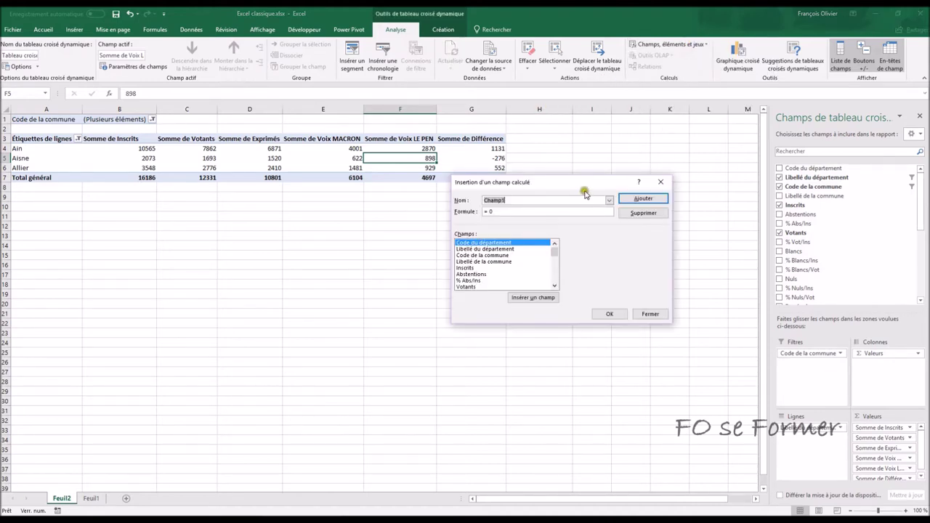
- Create the calculated field % = Votants / Inscrits and select its H4:H7 values
{"action": "left_click_drag", "start_coordinate": [573, 182], "coordinate": [579, 212]}
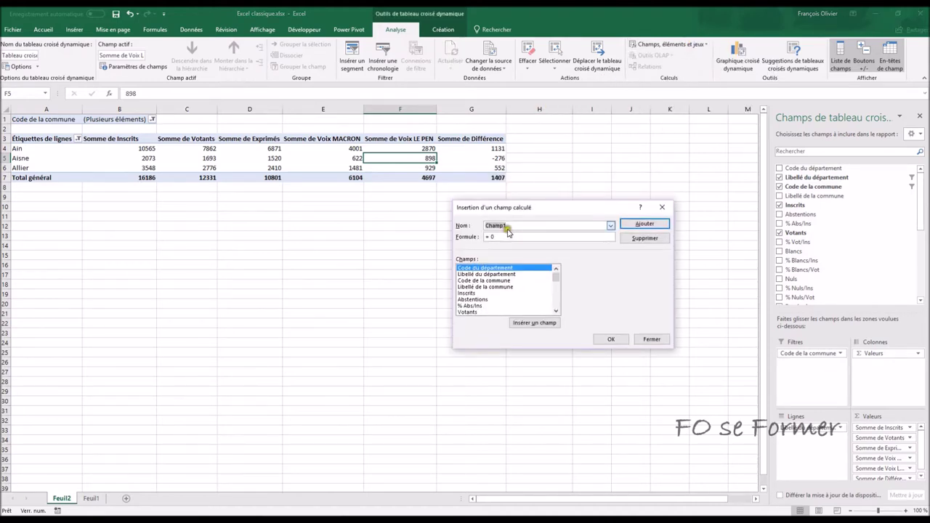
{"action": "type", "text": "%"}
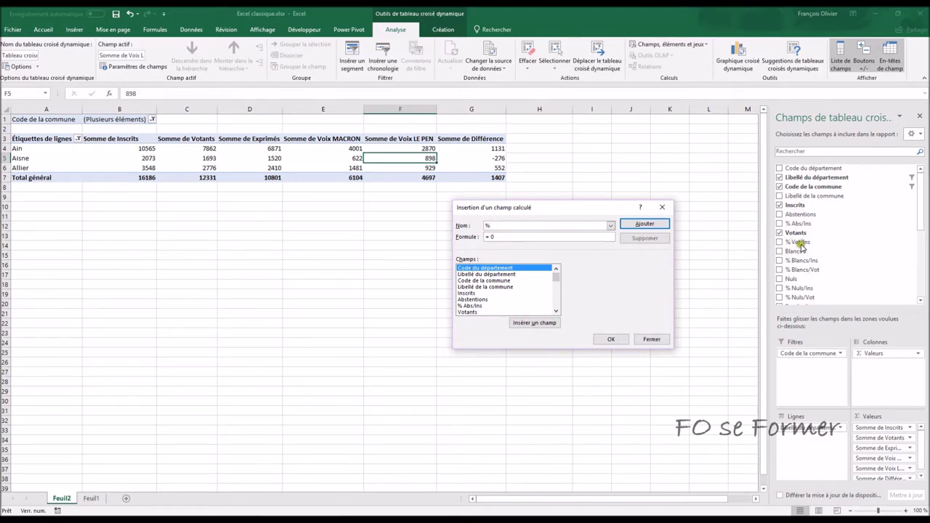
{"action": "left_click", "coordinate": [553, 277]}
{"action": "left_click_drag", "start_coordinate": [554, 276], "coordinate": [558, 279]}
{"action": "double_click", "coordinate": [474, 311]}
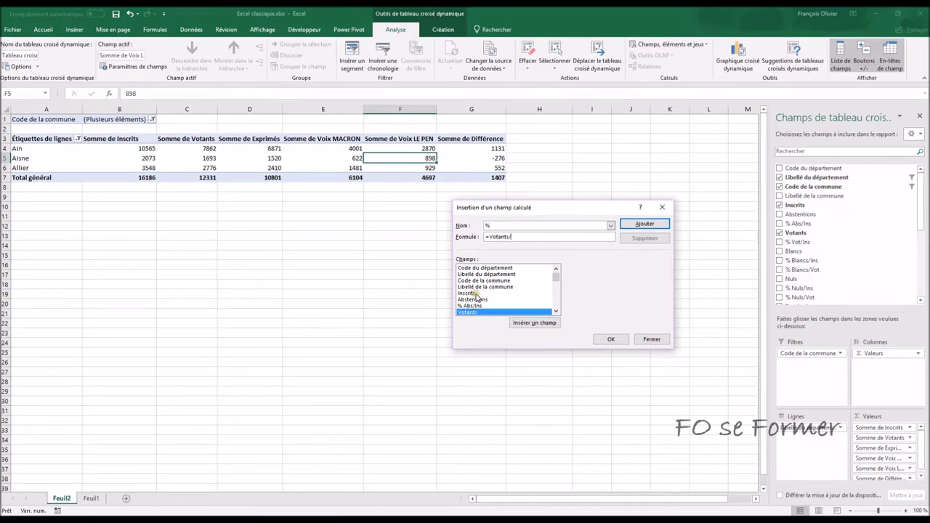
{"action": "double_click", "coordinate": [474, 294]}
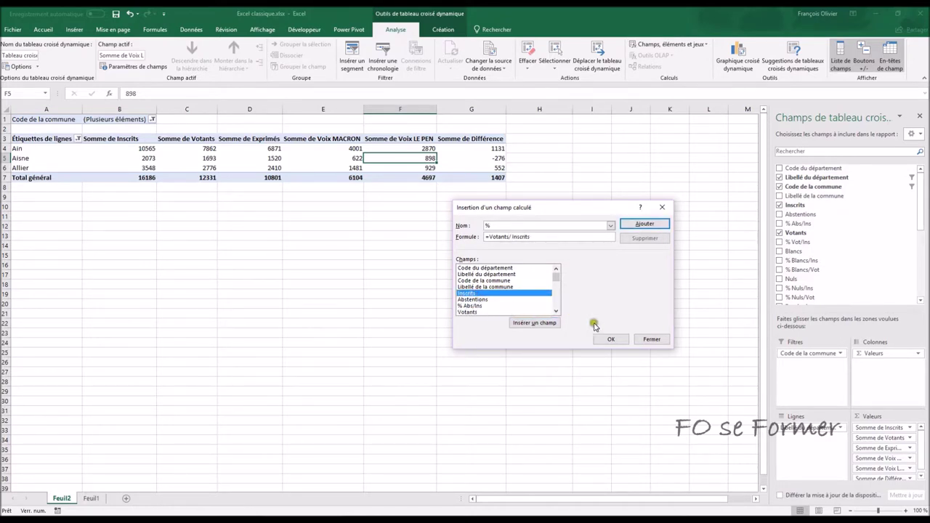
{"action": "left_click", "coordinate": [611, 339]}
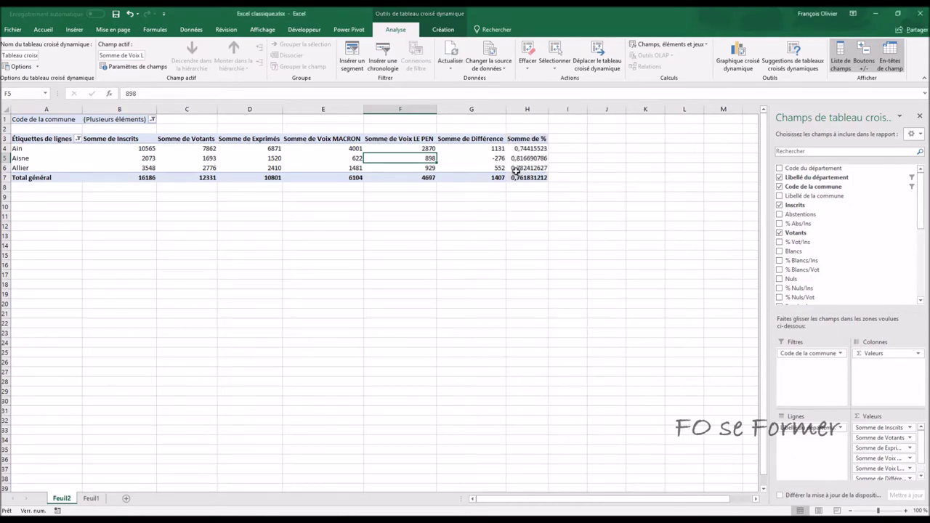
{"action": "left_click_drag", "start_coordinate": [536, 149], "coordinate": [538, 177]}
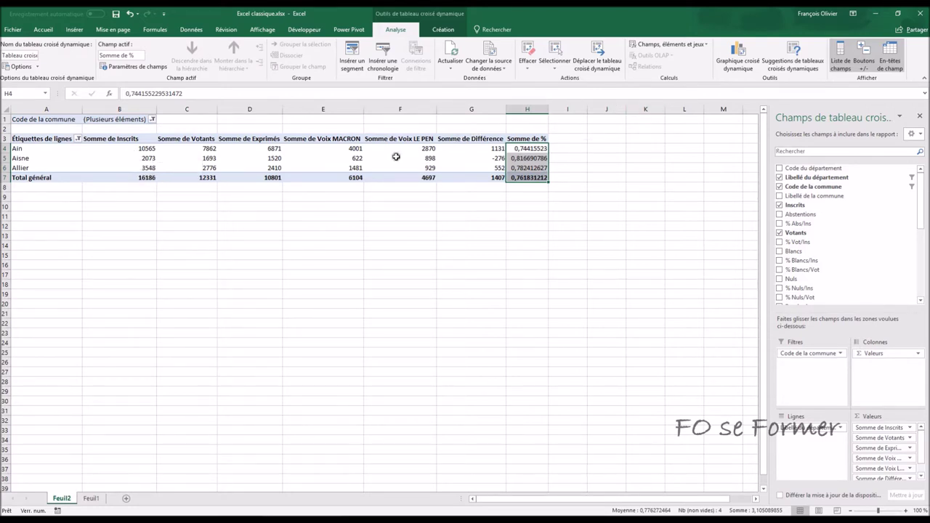
- Format Somme de % as percentages with two decimals, e.g. 74,42% and 81,67%
{"action": "left_click", "coordinate": [43, 29]}
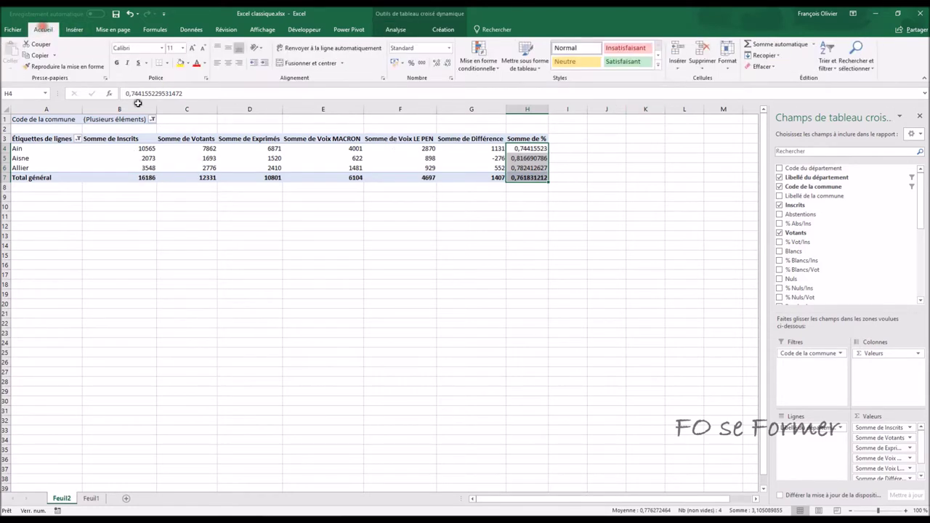
{"action": "left_click", "coordinate": [411, 64]}
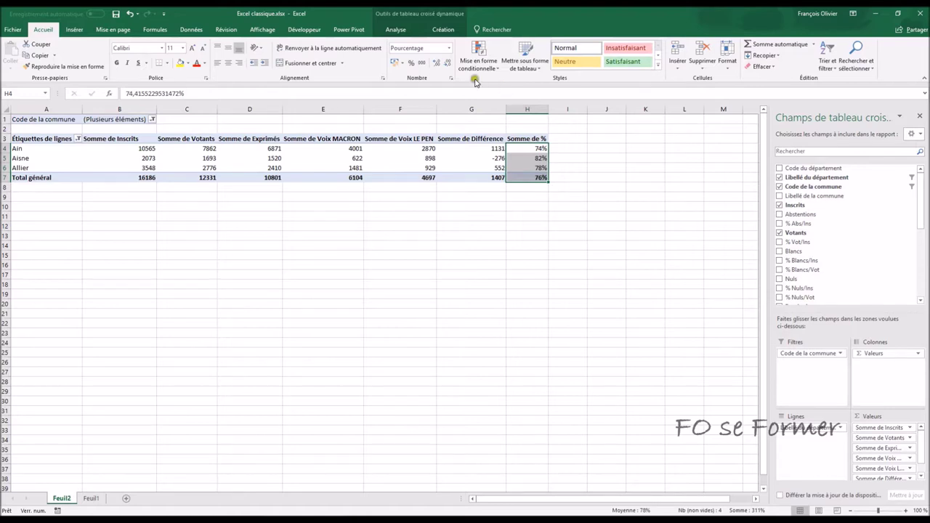
{"action": "left_click", "coordinate": [444, 64]}
{"action": "left_click", "coordinate": [445, 64]}
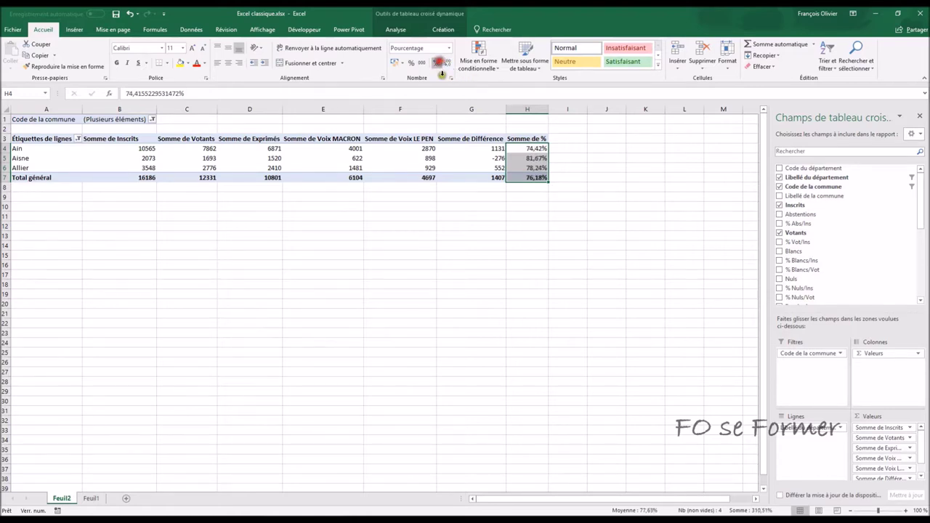
{"action": "left_click", "coordinate": [597, 217]}
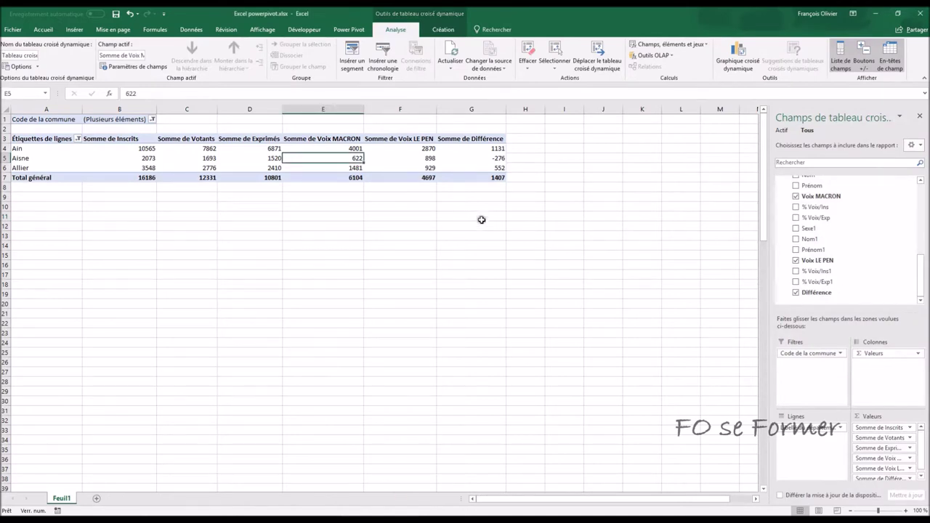
- Check Champs, éléments et jeux (Champ calculé greyed out), then return to the Power Pivot window
{"action": "left_click", "coordinate": [702, 45]}
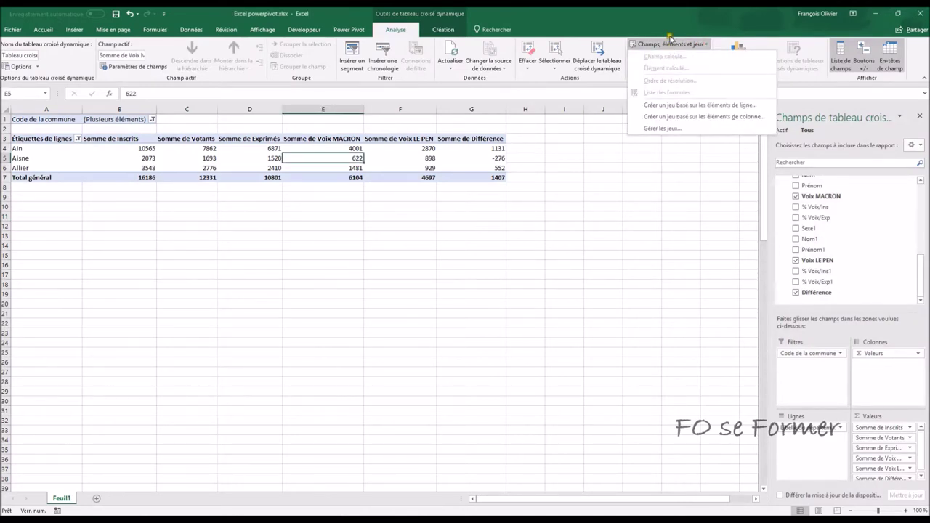
{"action": "left_click", "coordinate": [669, 44]}
{"action": "mouse_move", "coordinate": [483, 512]}
{"action": "left_click", "coordinate": [482, 485]}
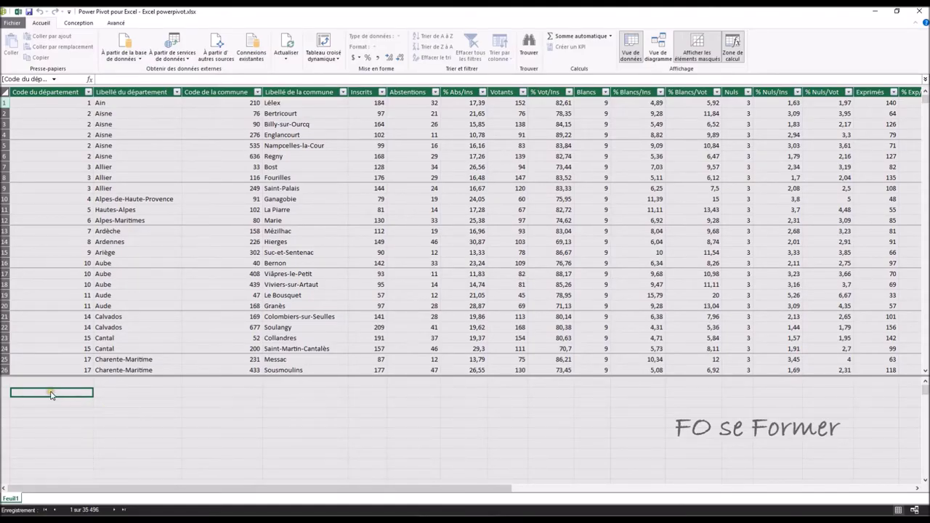
- Create the measure %:=SUM(Feuil1[Votants])/SUM(Feuil1[Inscrits]) and format it as a percentage
{"action": "left_click", "coordinate": [114, 80]}
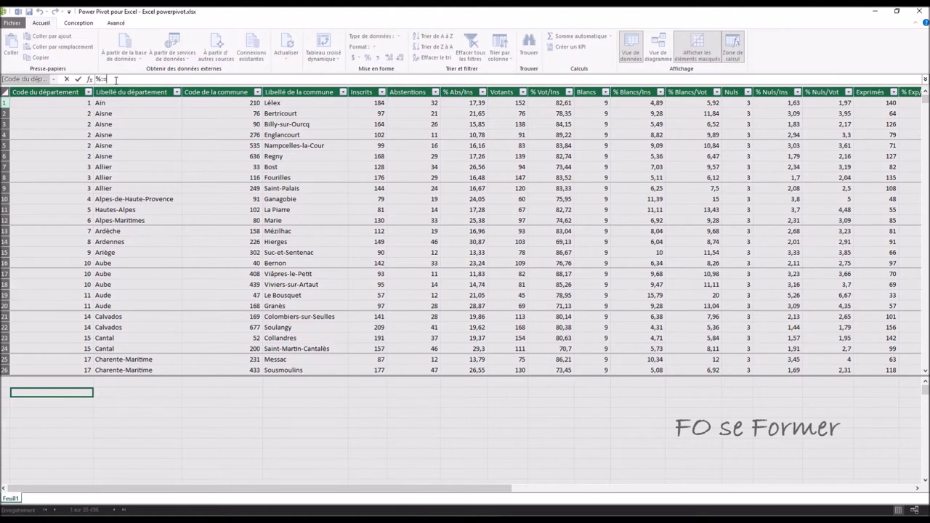
{"action": "type", "text": "%:="}
{"action": "type", "text": "su"}
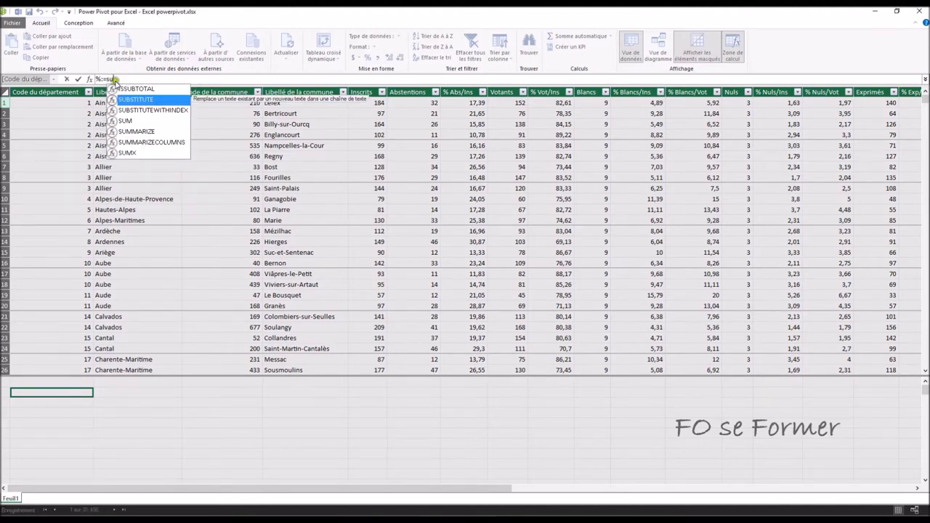
{"action": "double_click", "coordinate": [129, 122]}
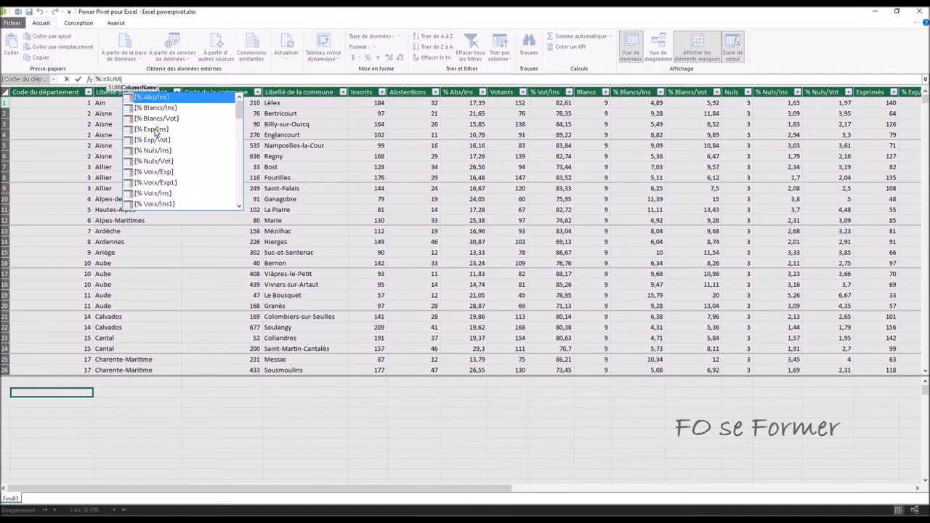
{"action": "type", "text": "vota"}
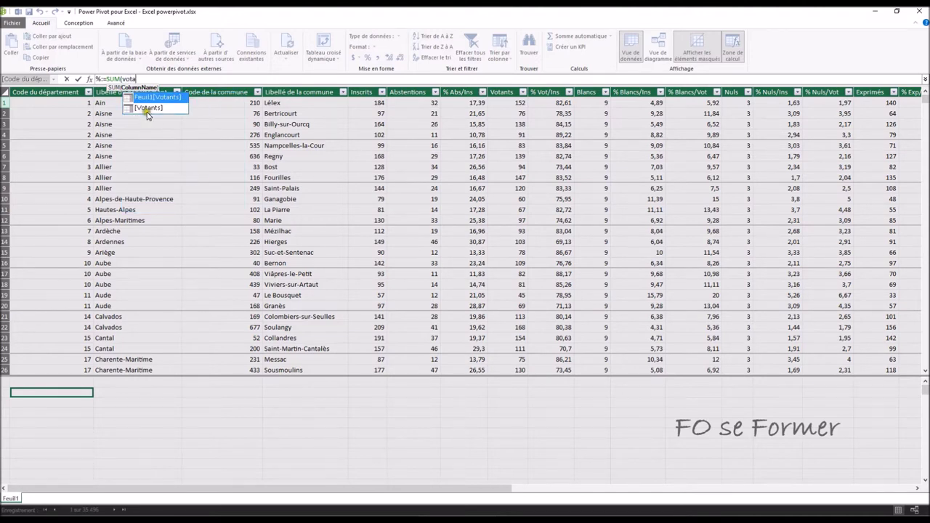
{"action": "double_click", "coordinate": [149, 102]}
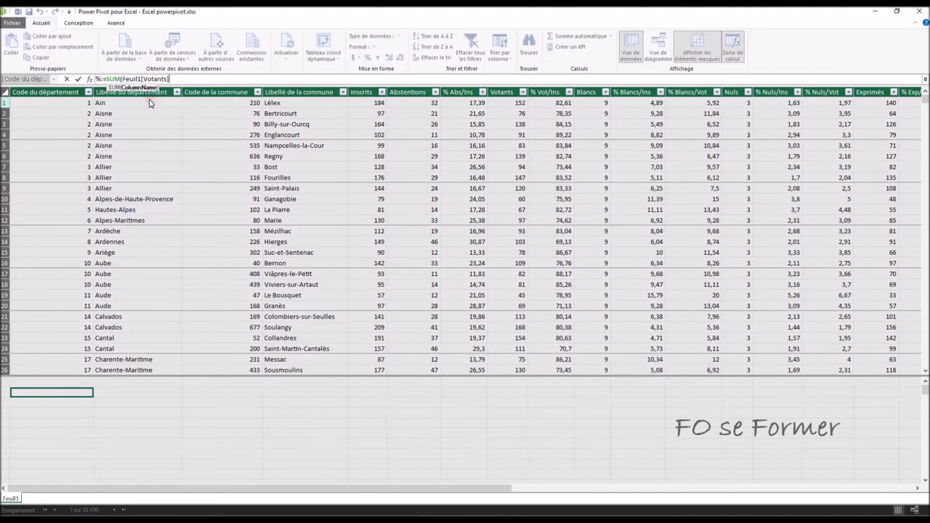
{"action": "type", "text": ")/"}
{"action": "type", "text": "su"}
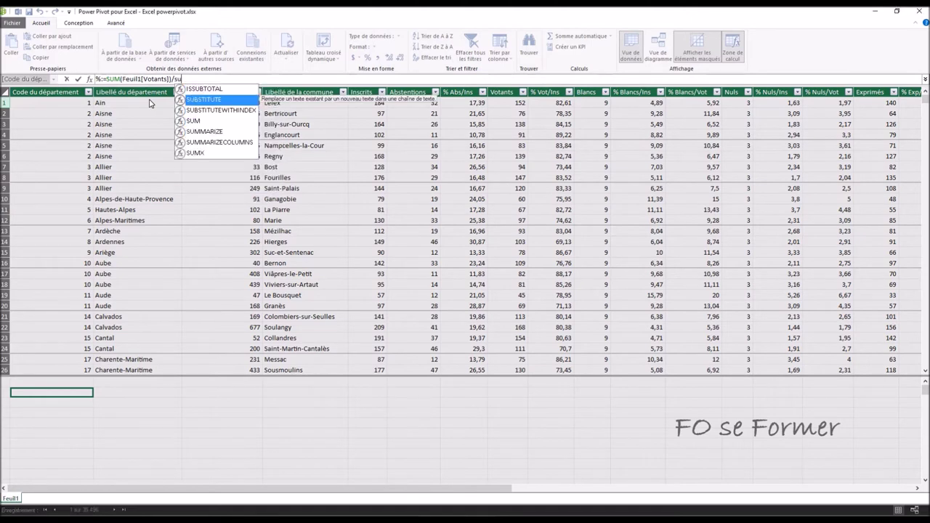
{"action": "type", "text": "m"}
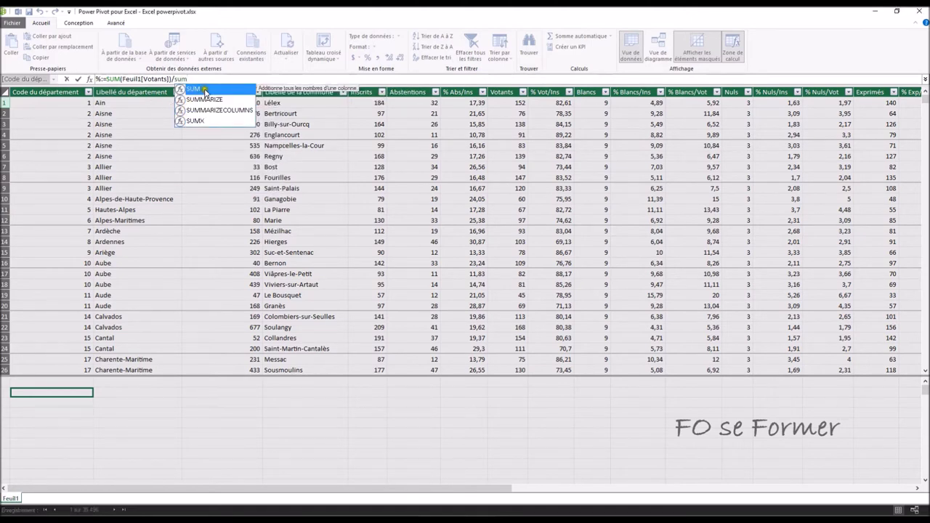
{"action": "double_click", "coordinate": [206, 89]}
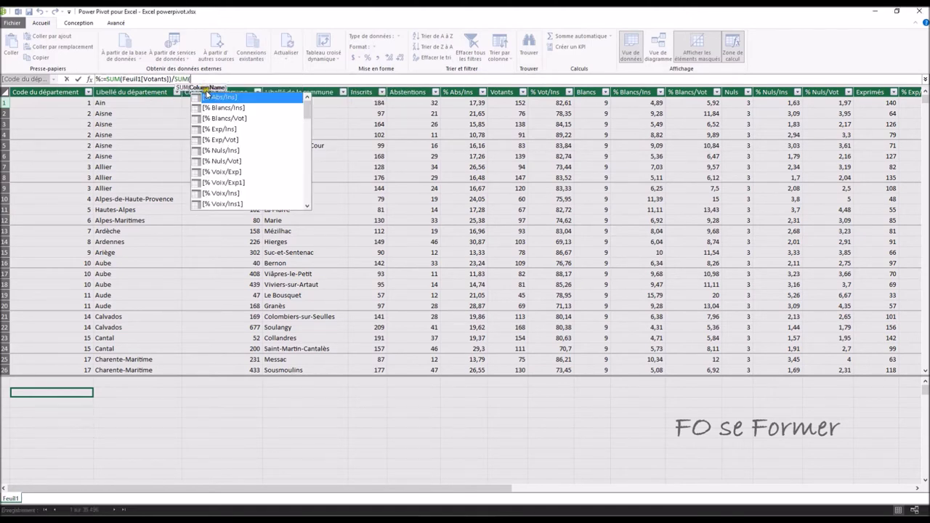
{"action": "type", "text": "insc"}
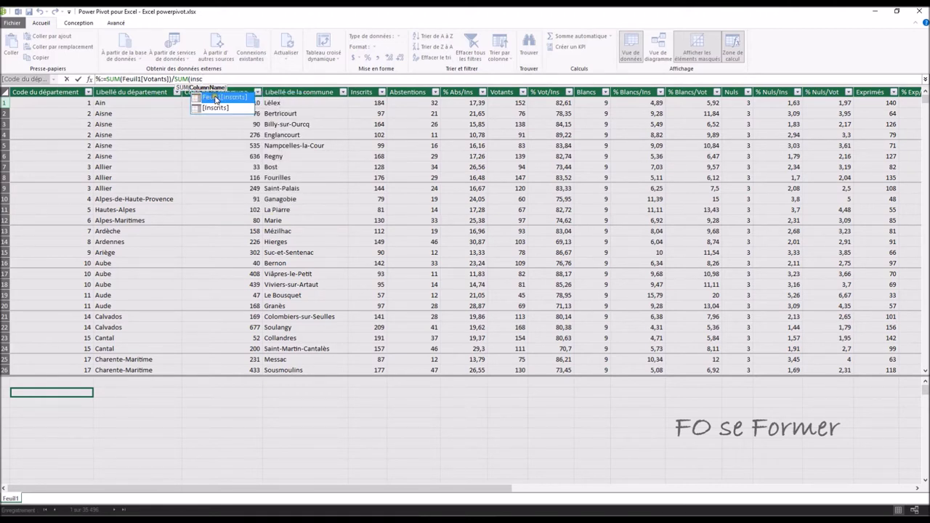
{"action": "double_click", "coordinate": [215, 100]}
{"action": "type", "text": ")"}
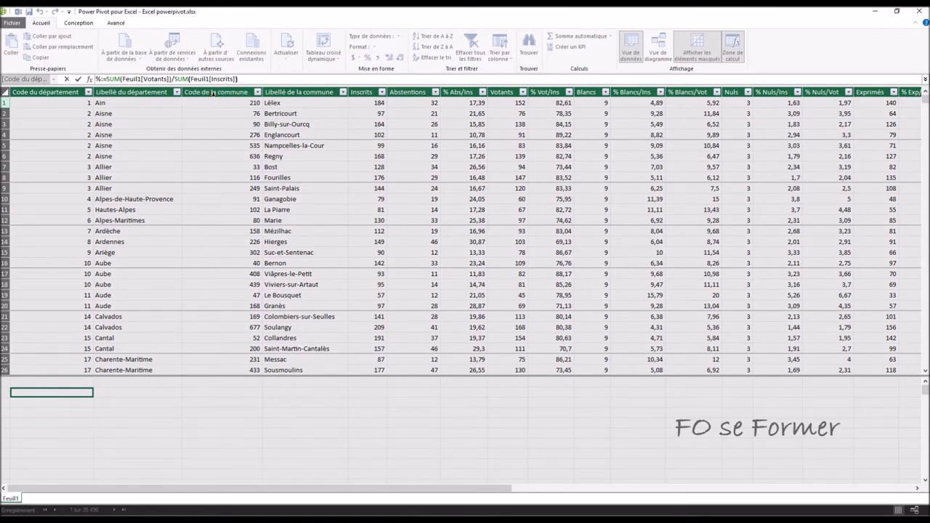
{"action": "key", "text": "Return"}
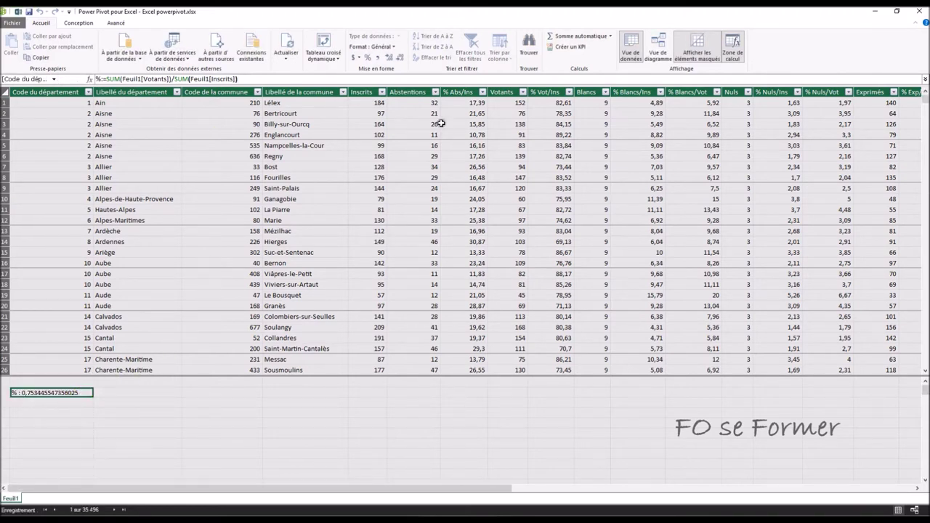
{"action": "left_click", "coordinate": [367, 57]}
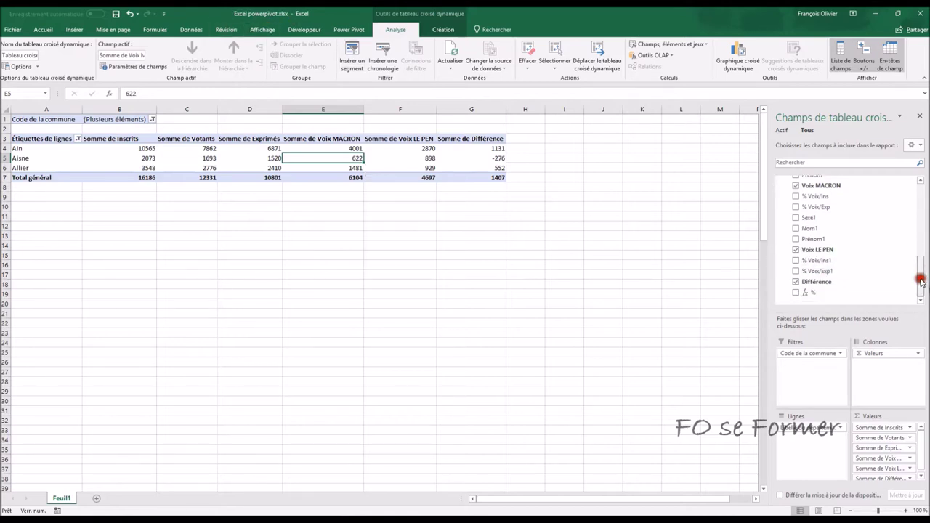
- Add the fx % measure to the pivot (74,42 % for Ain), then return to Power Pivot
{"action": "left_click_drag", "start_coordinate": [923, 272], "coordinate": [919, 291]}
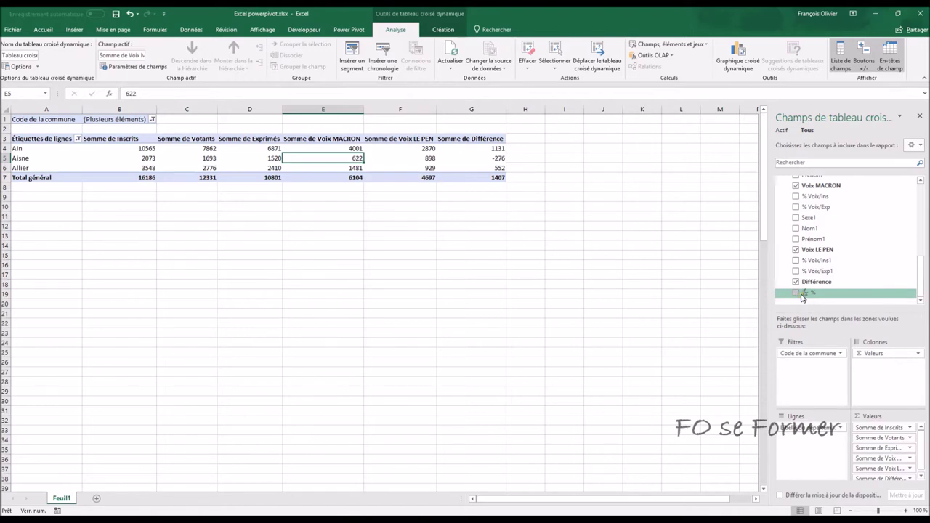
{"action": "left_click", "coordinate": [797, 294]}
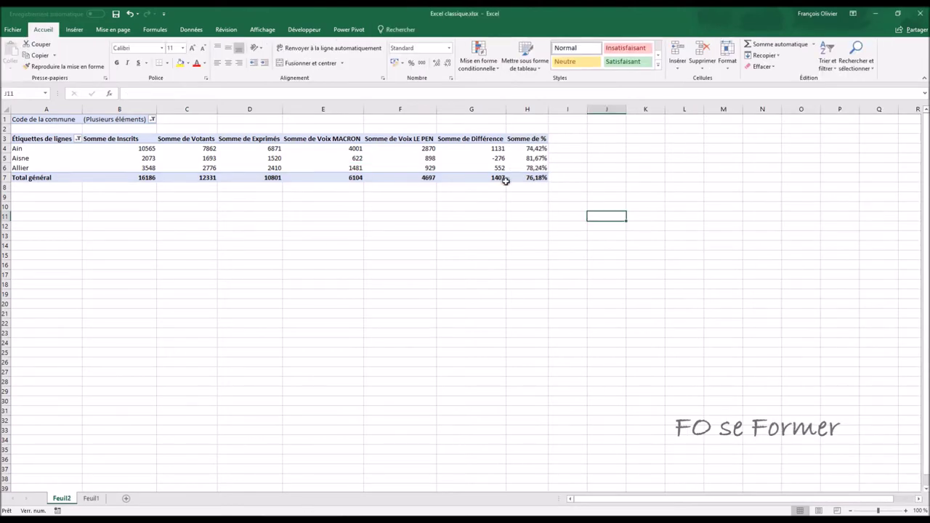
{"action": "left_click", "coordinate": [398, 485]}
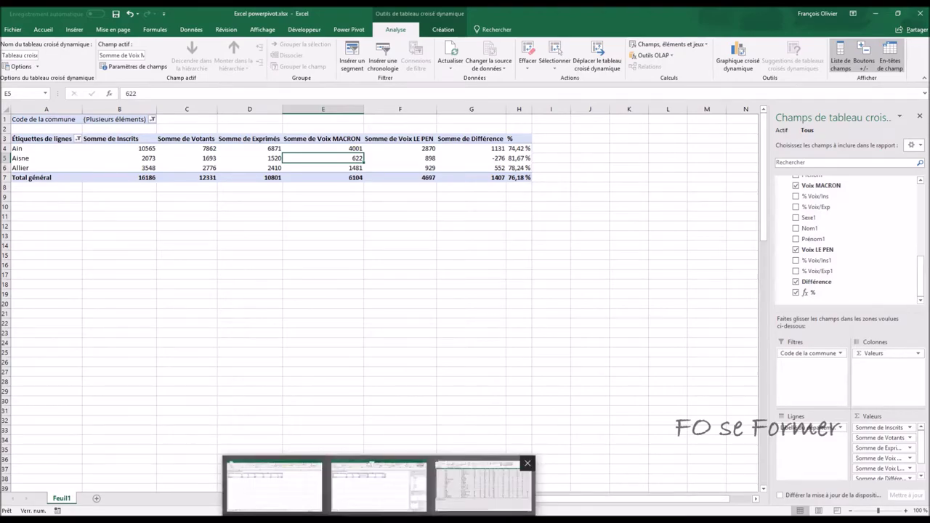
{"action": "left_click", "coordinate": [483, 483]}
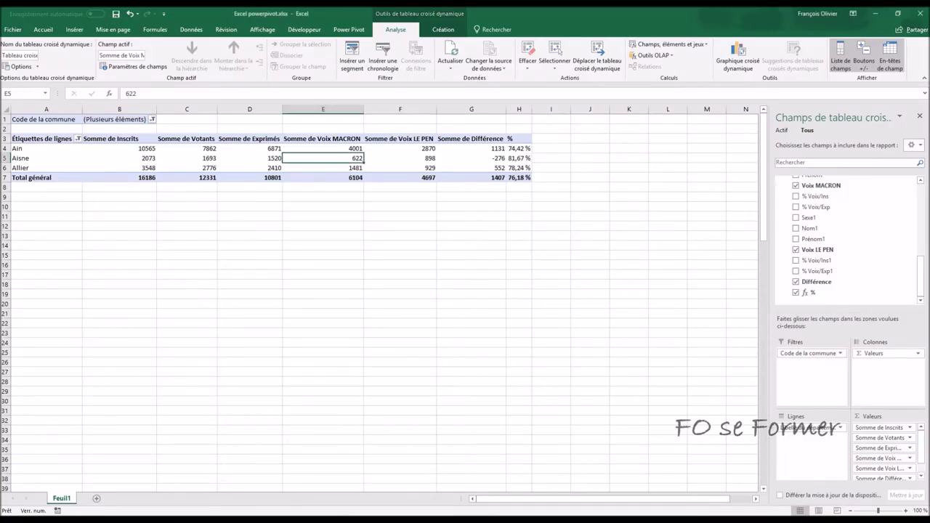
{"action": "left_click", "coordinate": [813, 292]}
{"action": "mouse_move", "coordinate": [379, 520]}
{"action": "left_click", "coordinate": [483, 486]}
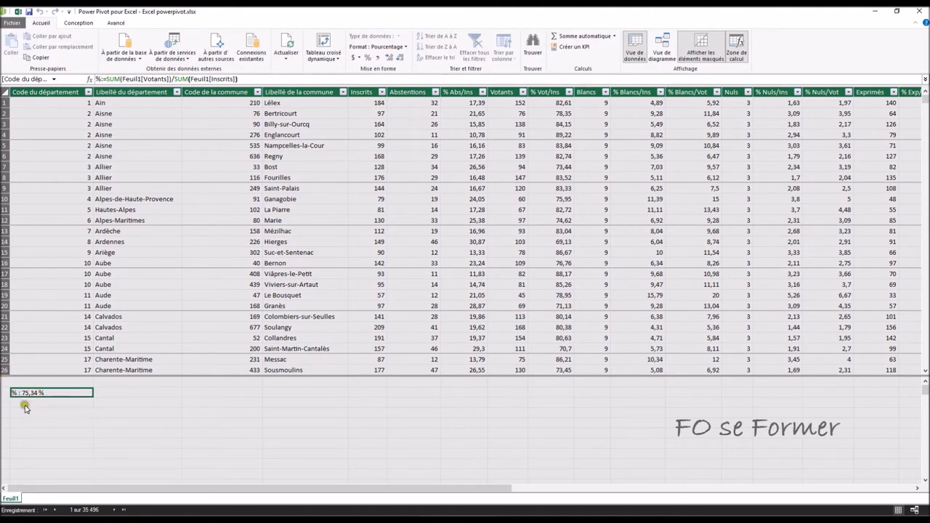
{"action": "left_click", "coordinate": [90, 80]}
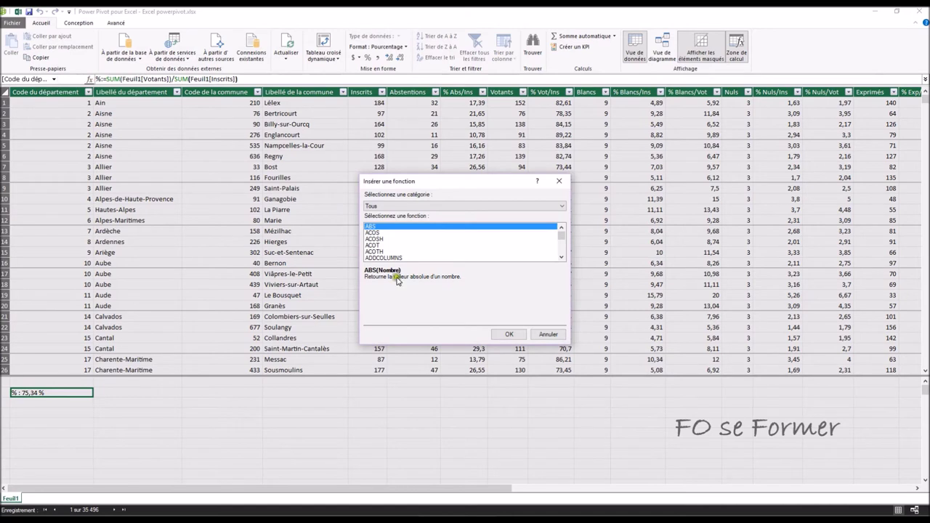
{"action": "left_click_drag", "start_coordinate": [560, 239], "coordinate": [560, 242]}
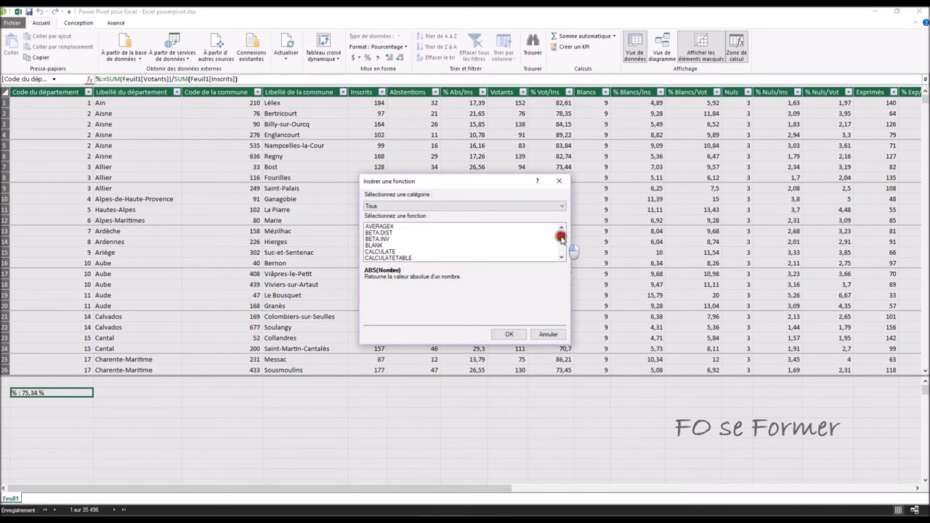
{"action": "scroll", "coordinate": [560, 242], "scroll_direction": "up", "scroll_amount": 4}
{"action": "scroll", "coordinate": [560, 242], "scroll_direction": "up", "scroll_amount": 3}
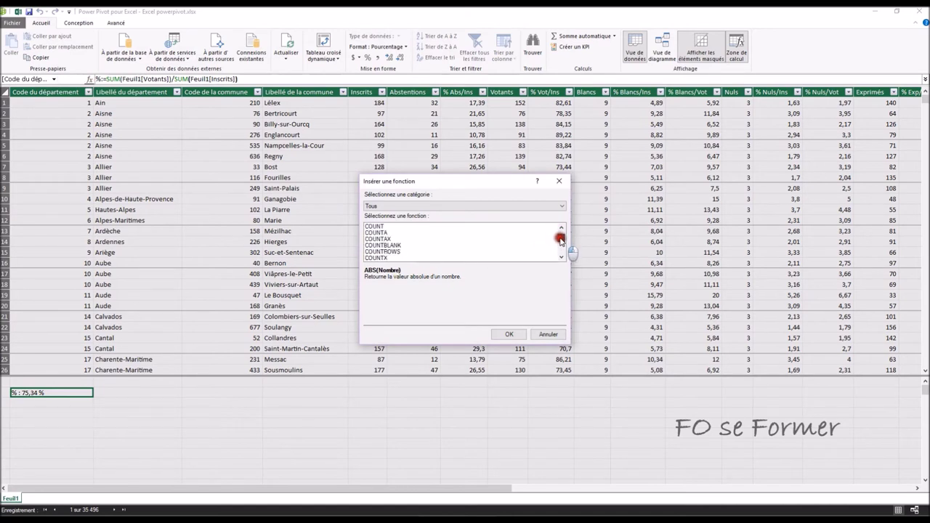
{"action": "scroll", "coordinate": [561, 242], "scroll_direction": "up", "scroll_amount": 4}
{"action": "left_click", "coordinate": [560, 239]}
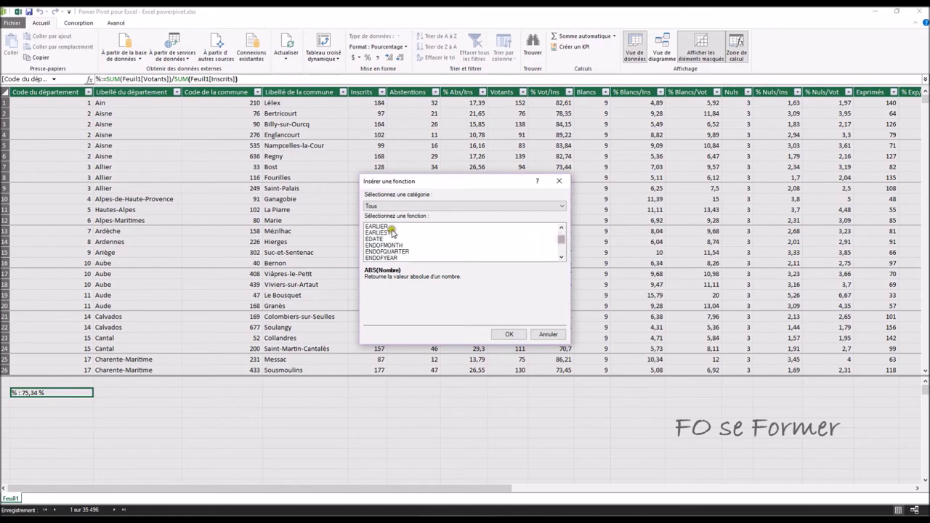
{"action": "left_click_drag", "start_coordinate": [551, 242], "coordinate": [560, 262]}
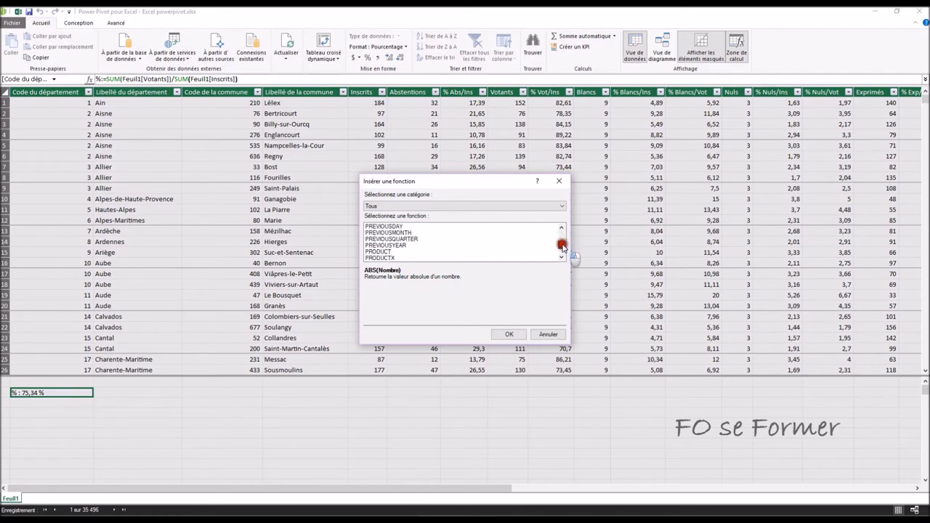
{"action": "left_click", "coordinate": [558, 209]}
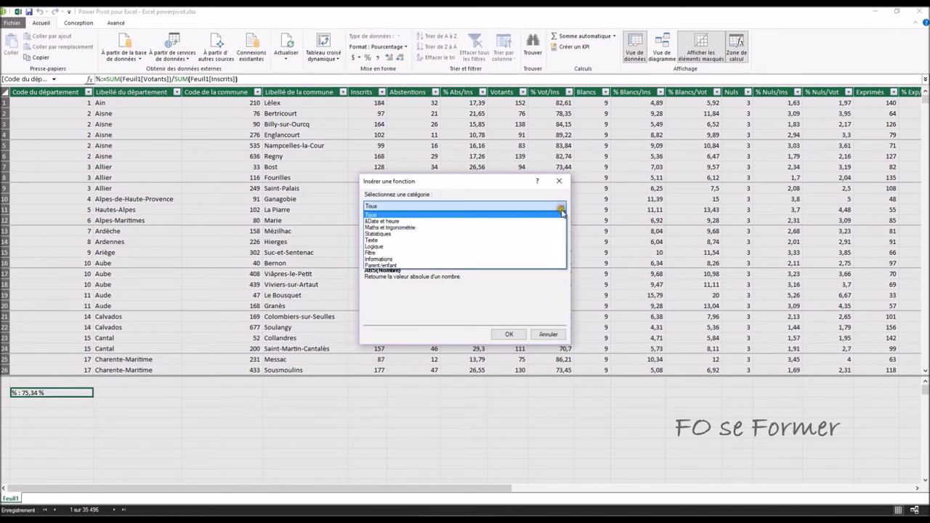
{"action": "left_click", "coordinate": [542, 264]}
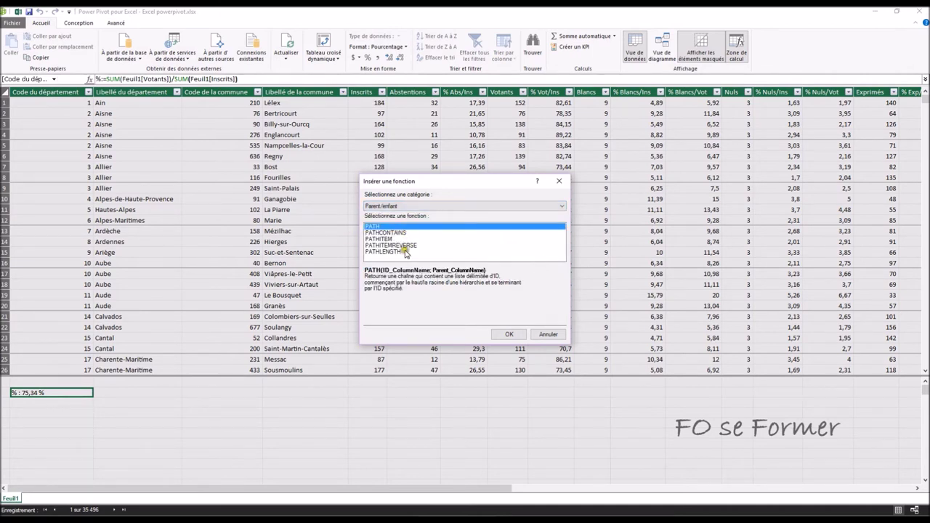
{"action": "left_click", "coordinate": [563, 206]}
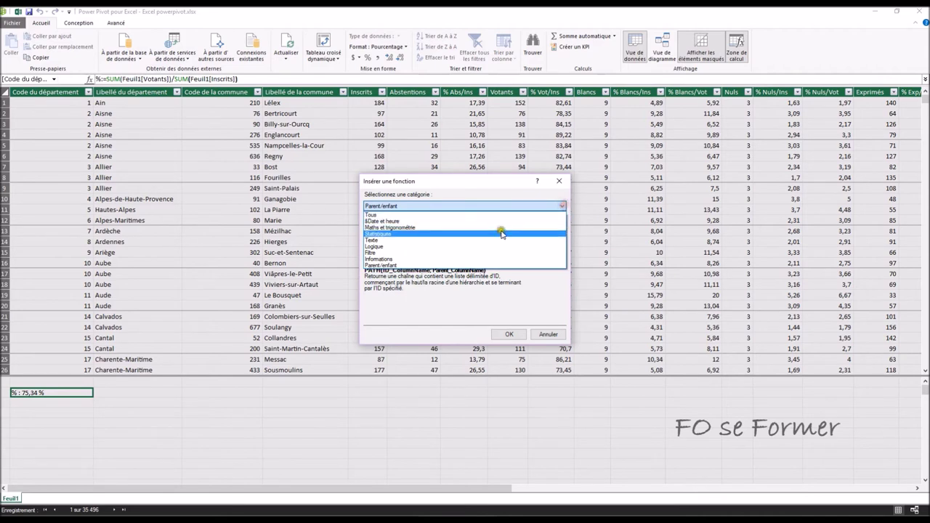
{"action": "left_click", "coordinate": [499, 241]}
{"action": "left_click", "coordinate": [563, 207]}
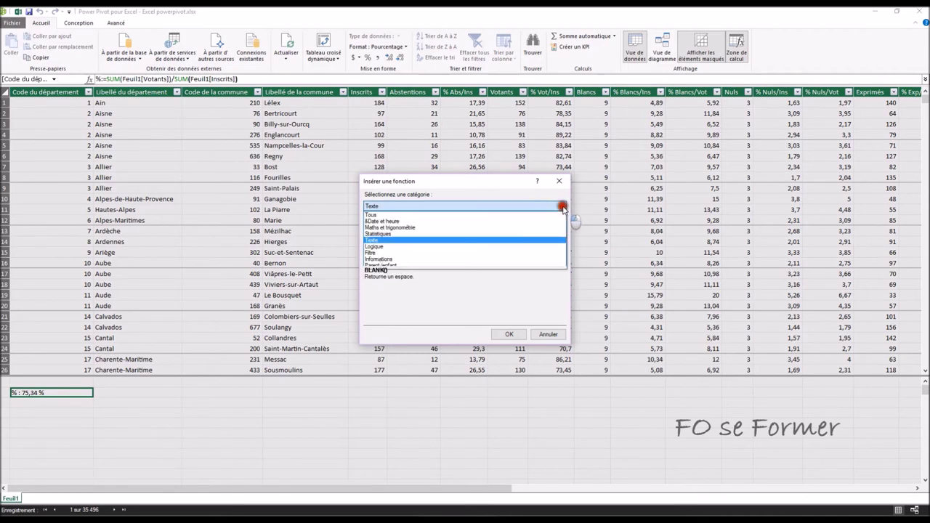
{"action": "left_click", "coordinate": [535, 215]}
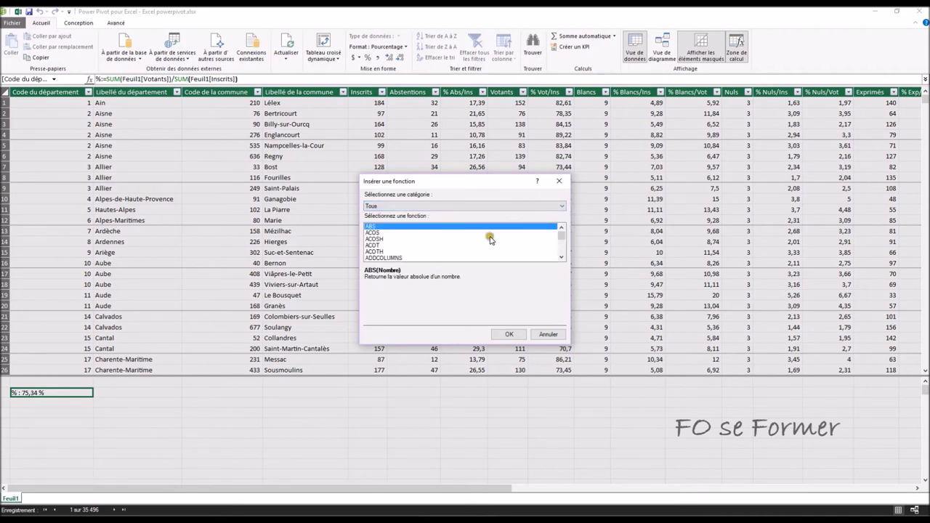
{"action": "left_click", "coordinate": [548, 334]}
{"action": "left_click", "coordinate": [244, 414]}
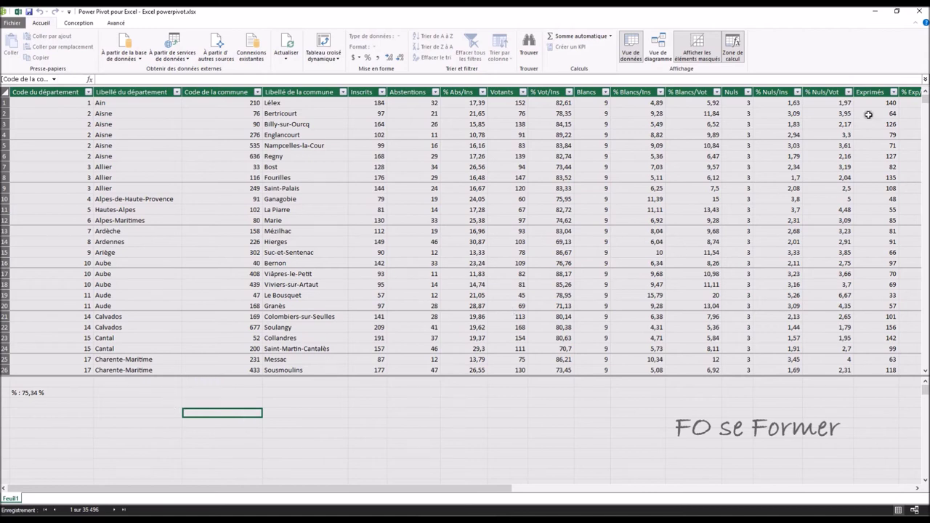
- Close Power Pivot, then close and save Excel powerpivot.xlsx and Excel classique.xlsx
{"action": "left_click", "coordinate": [920, 14]}
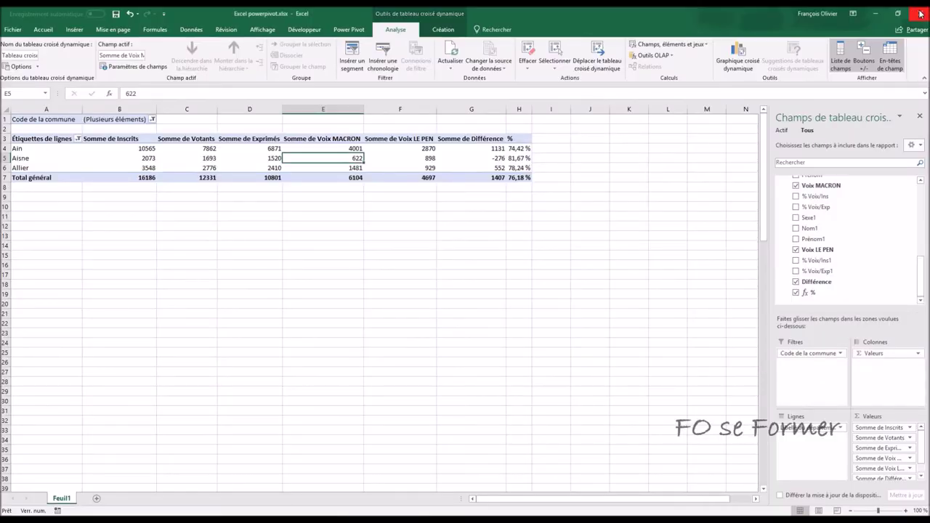
{"action": "left_click", "coordinate": [920, 14]}
{"action": "left_click", "coordinate": [410, 279]}
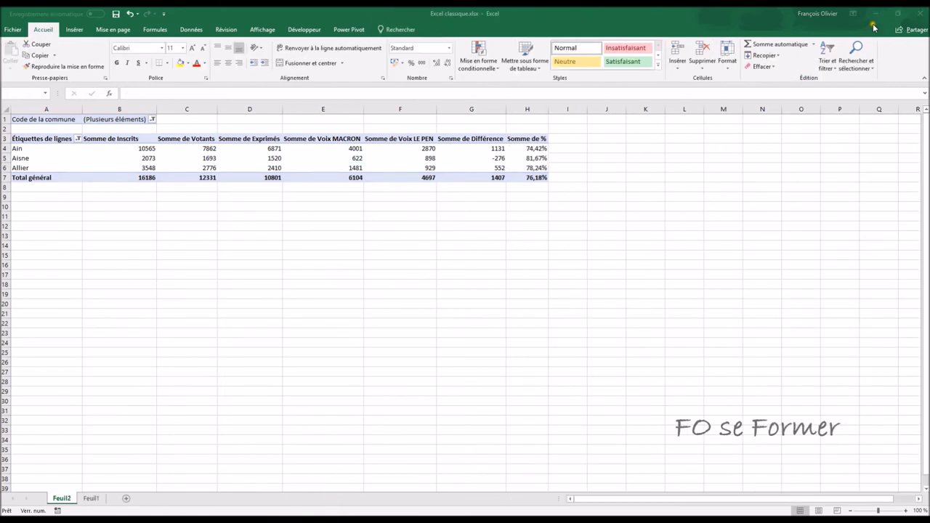
{"action": "left_click", "coordinate": [920, 14]}
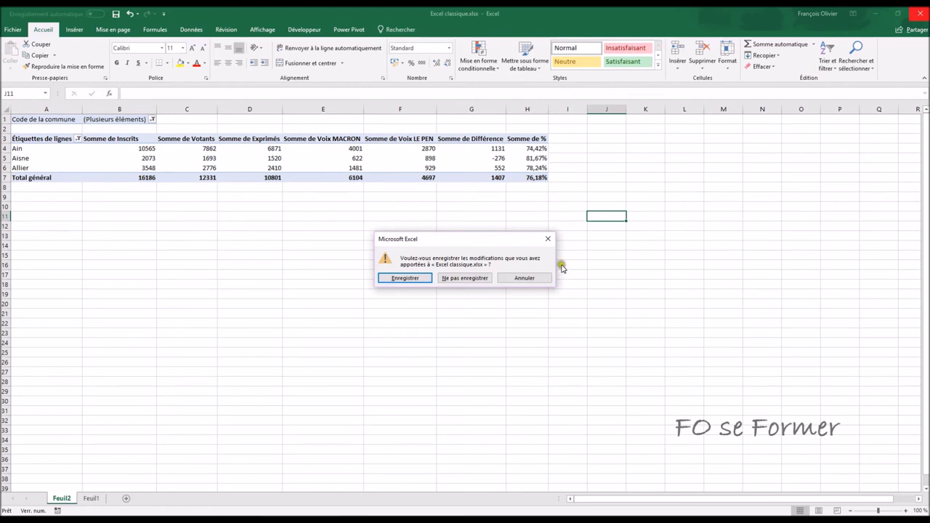
{"action": "left_click", "coordinate": [407, 278]}
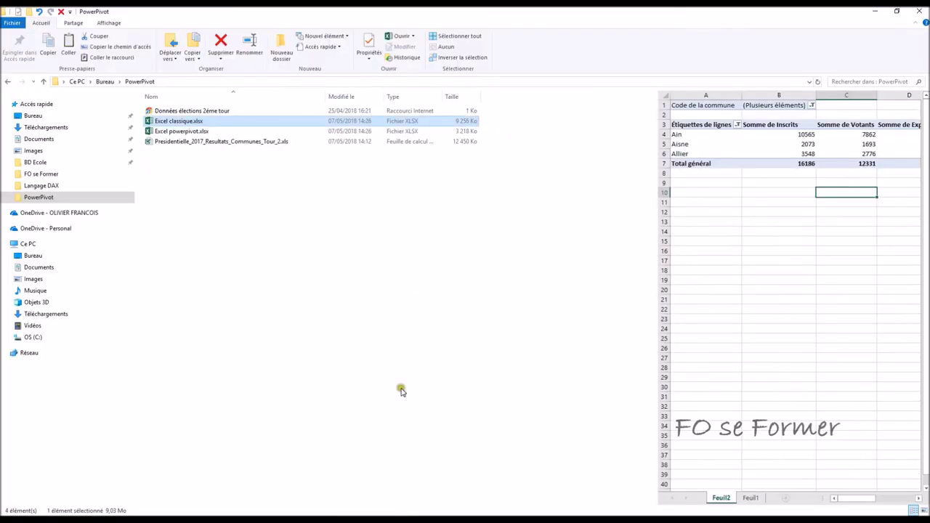
- Deselect Excel classique.xlsx in the PowerPivot folder so no workbook preview appears
{"action": "left_click", "coordinate": [388, 218]}
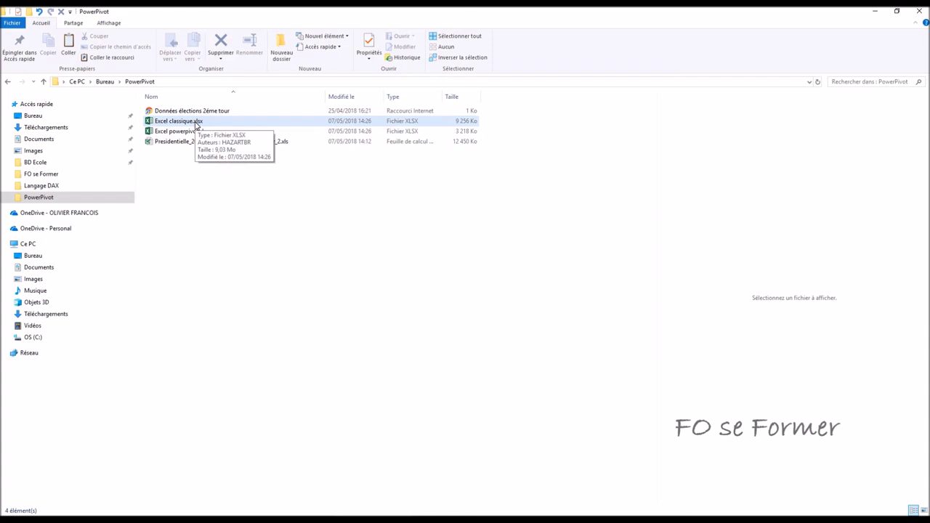
{"action": "left_click", "coordinate": [271, 186]}
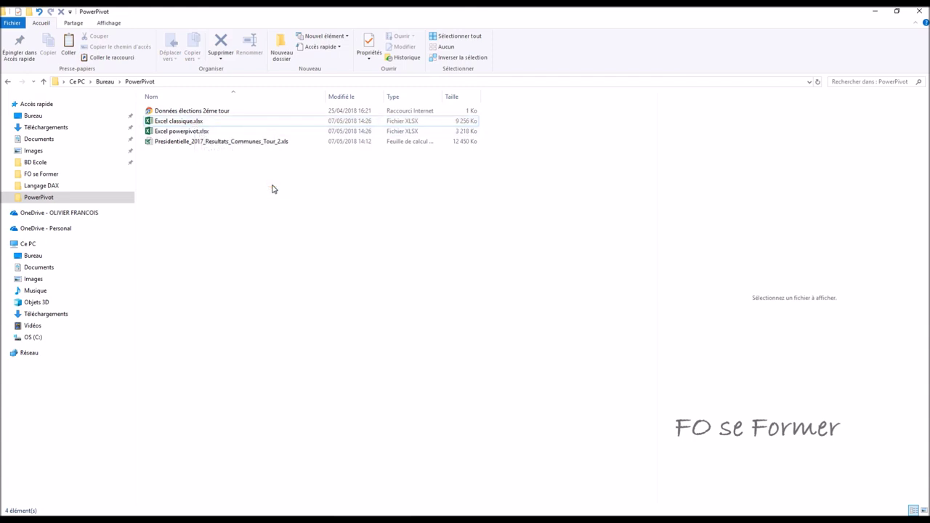